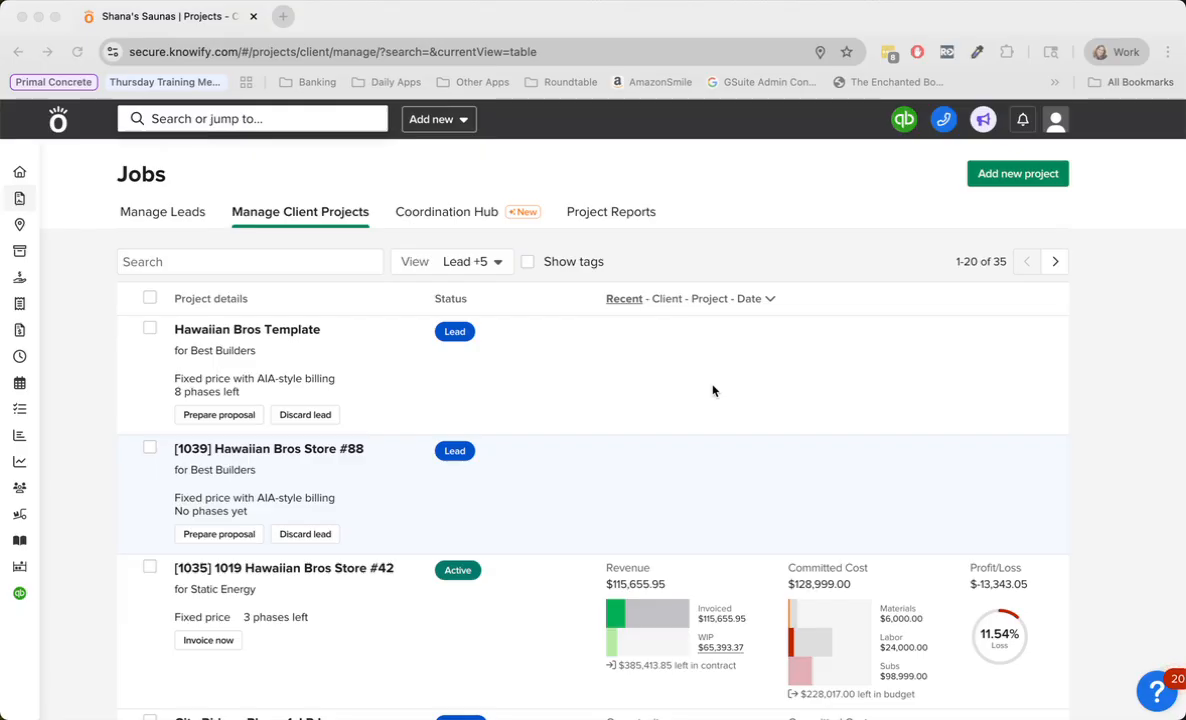
- Open the project plan of the Hawaiian Bros Store #88 lead for Best Builders
scroll(664, 363, down, 1)
scroll(585, 368, up, 1)
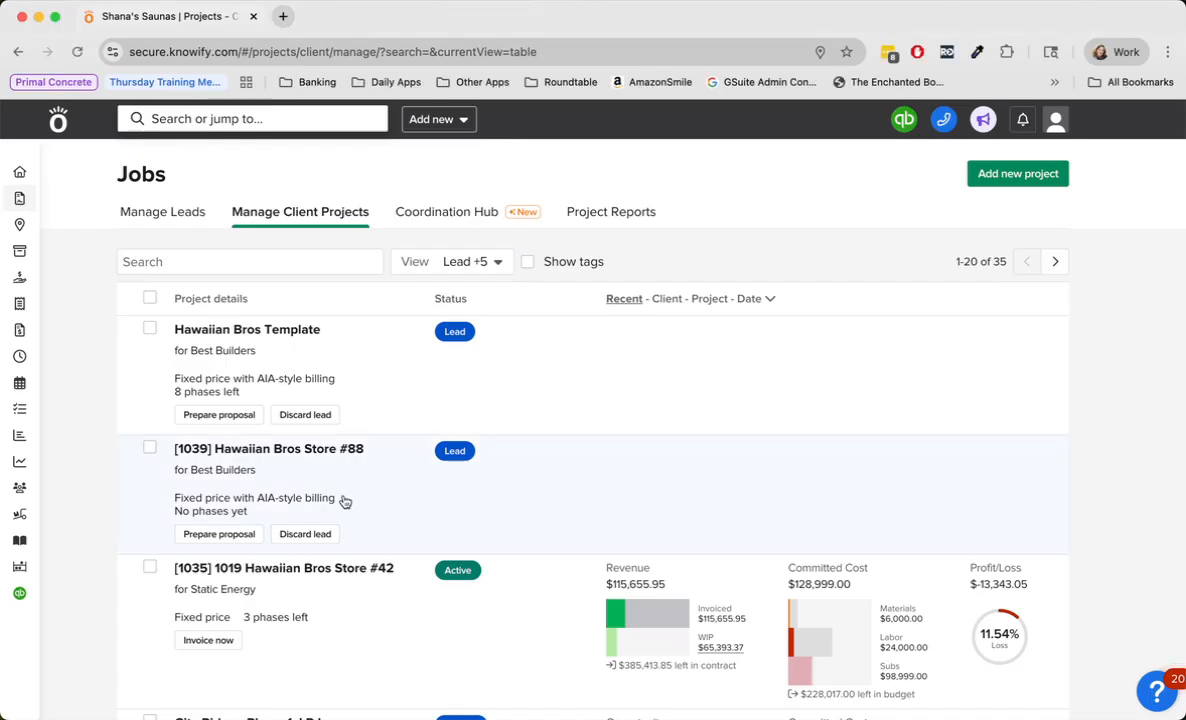
click(307, 487)
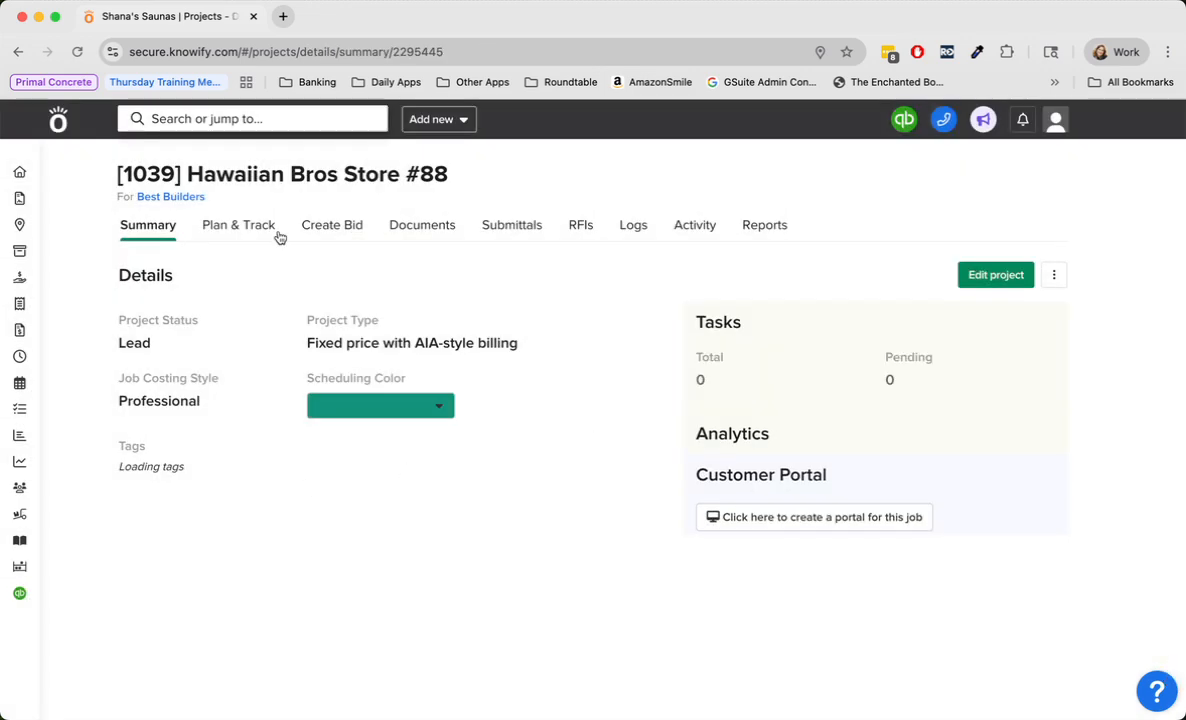
click(237, 226)
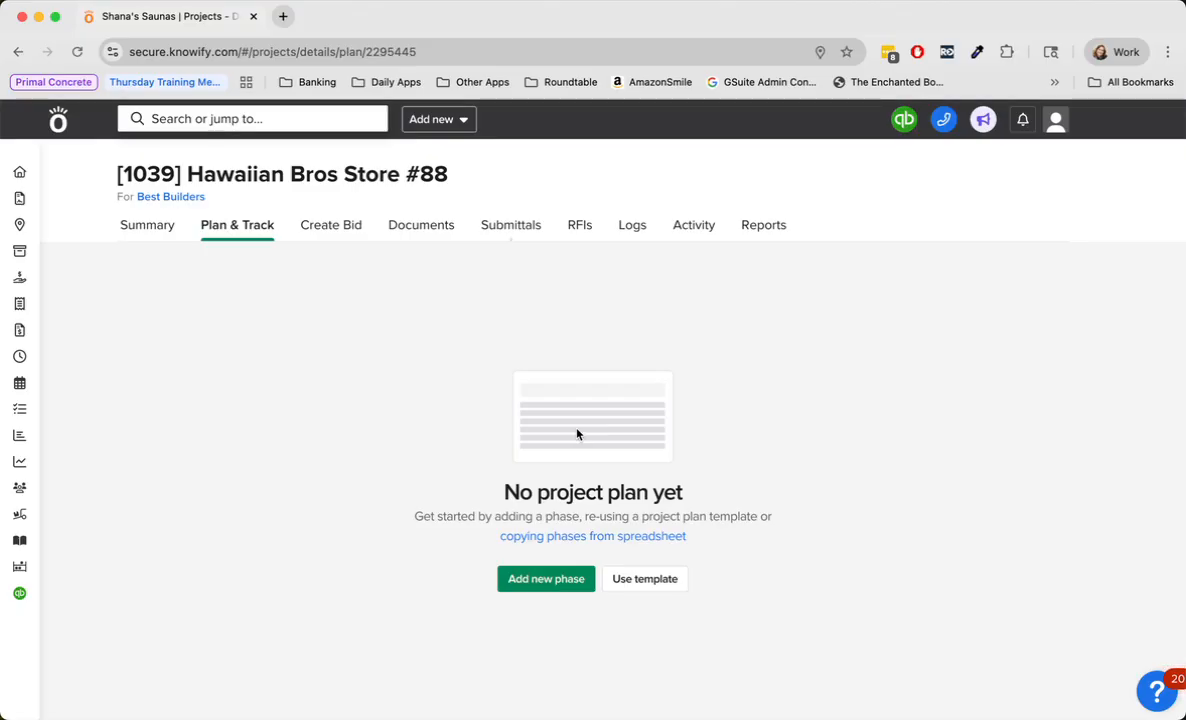
- Apply the Hawaiian Bros Template from Best Builders to the empty project plan
click(671, 587)
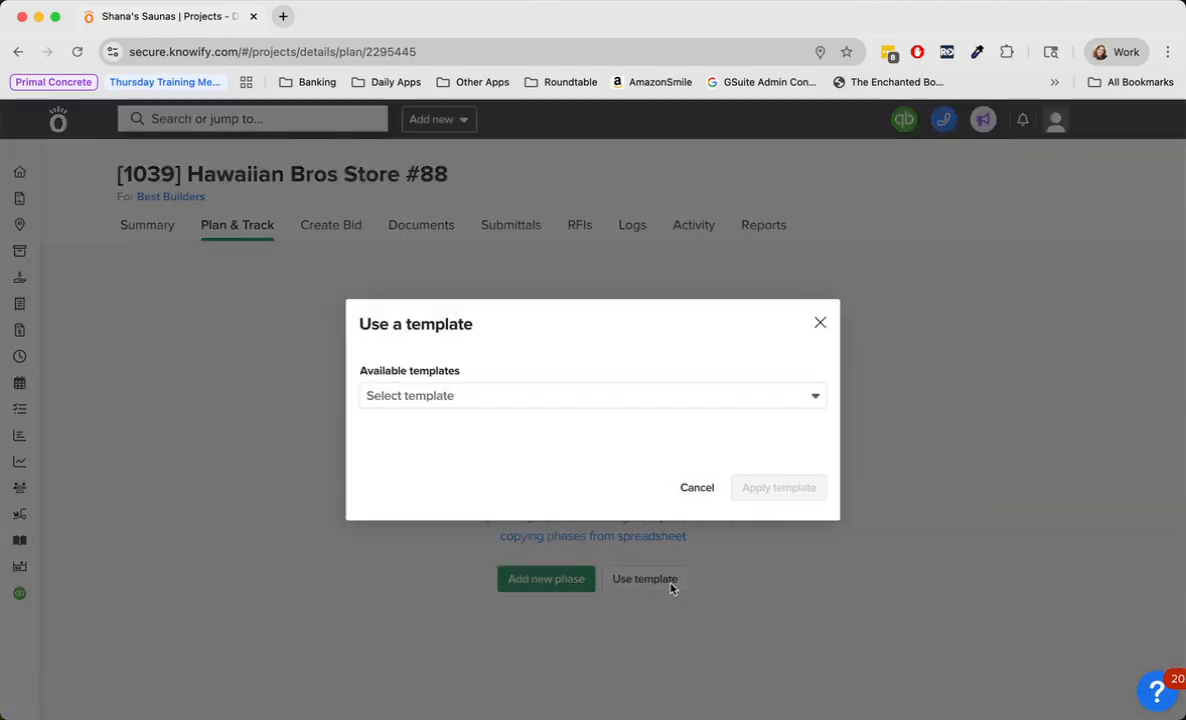
click(659, 398)
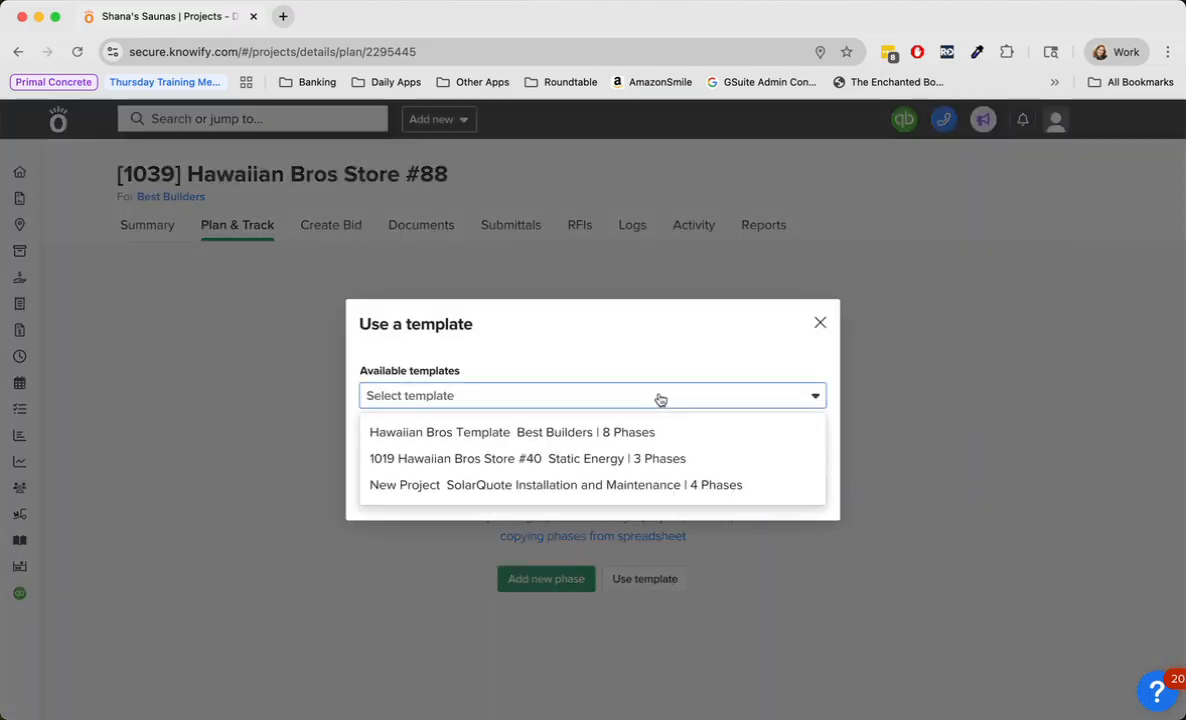
click(614, 432)
click(779, 488)
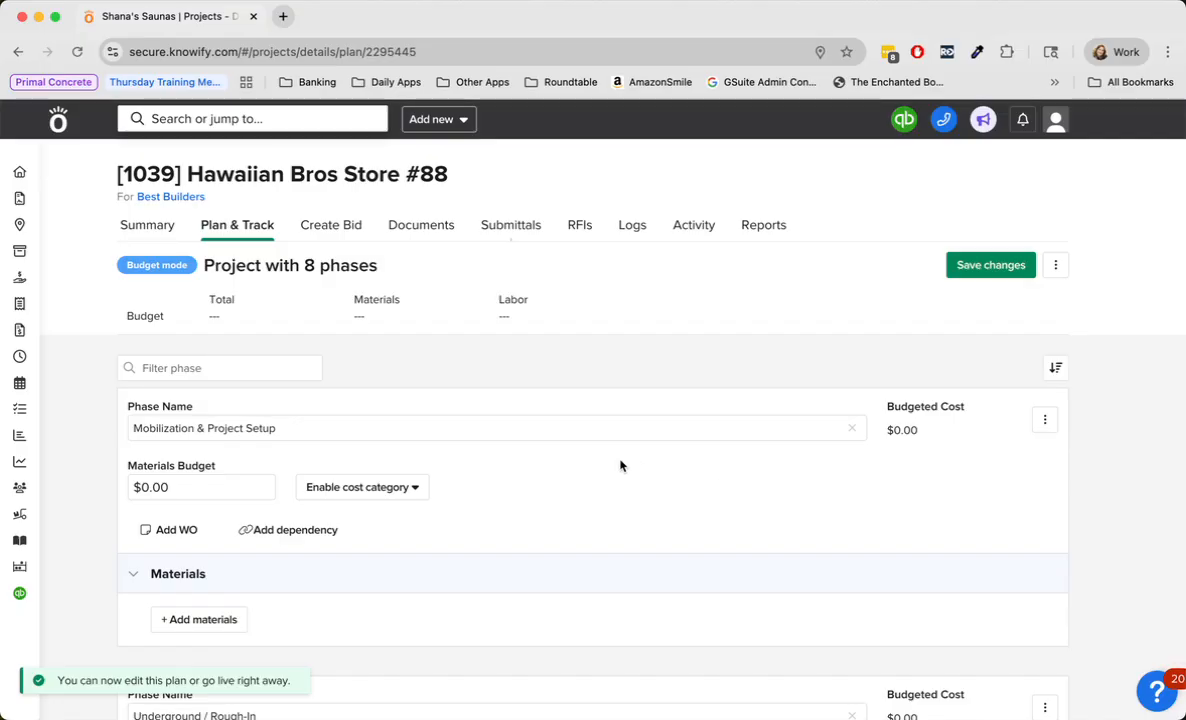
- Enable the Labor, Subcontractors, Equipment and Miscellanea cost categories for the Mobilization & Project Setup phase
scroll(508, 472, down, 5)
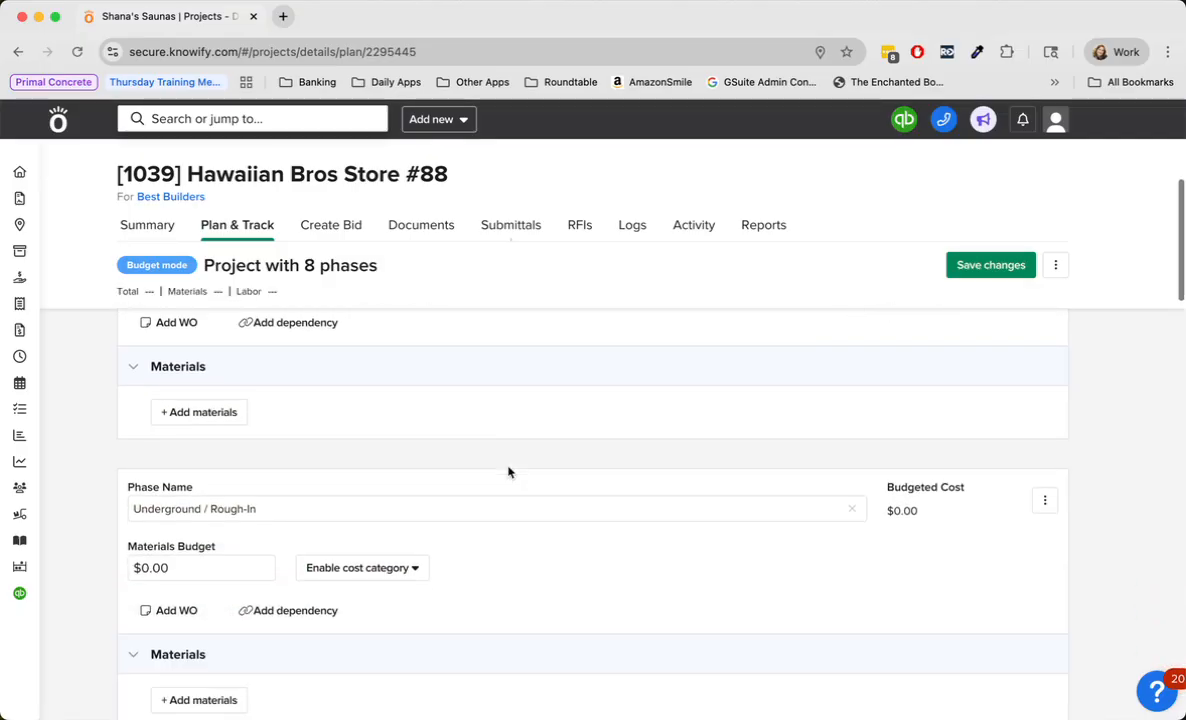
scroll(508, 472, down, 5)
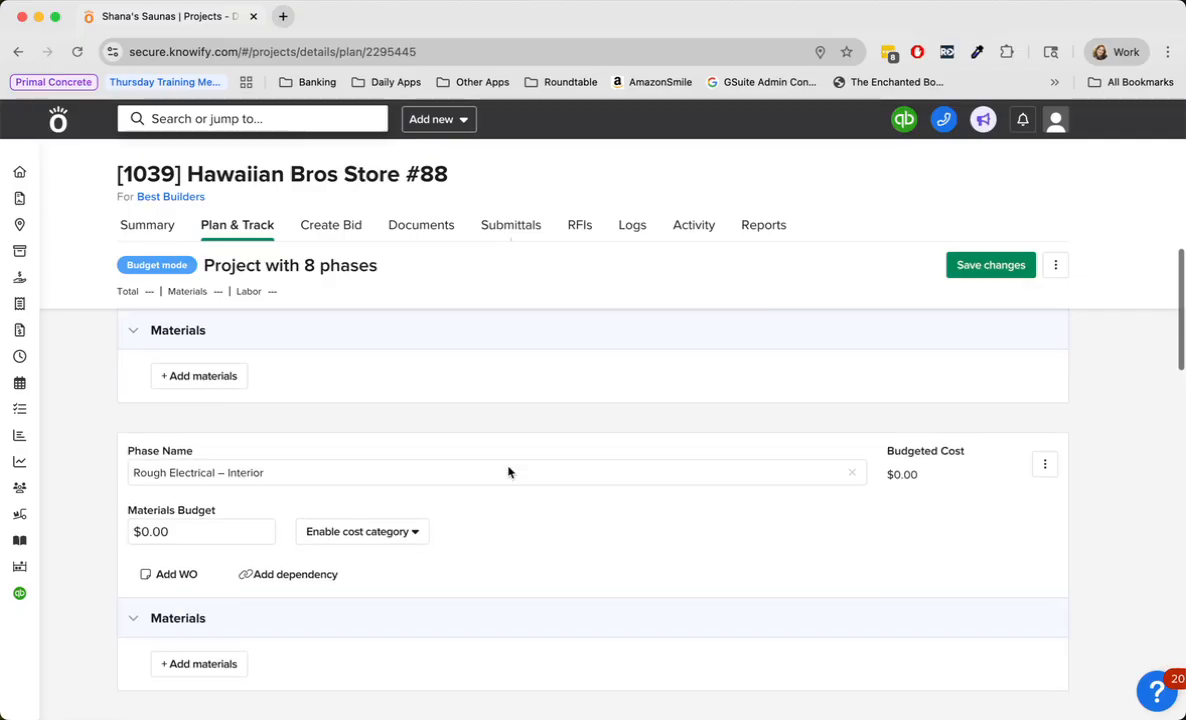
scroll(508, 472, up, 3)
scroll(510, 473, up, 5)
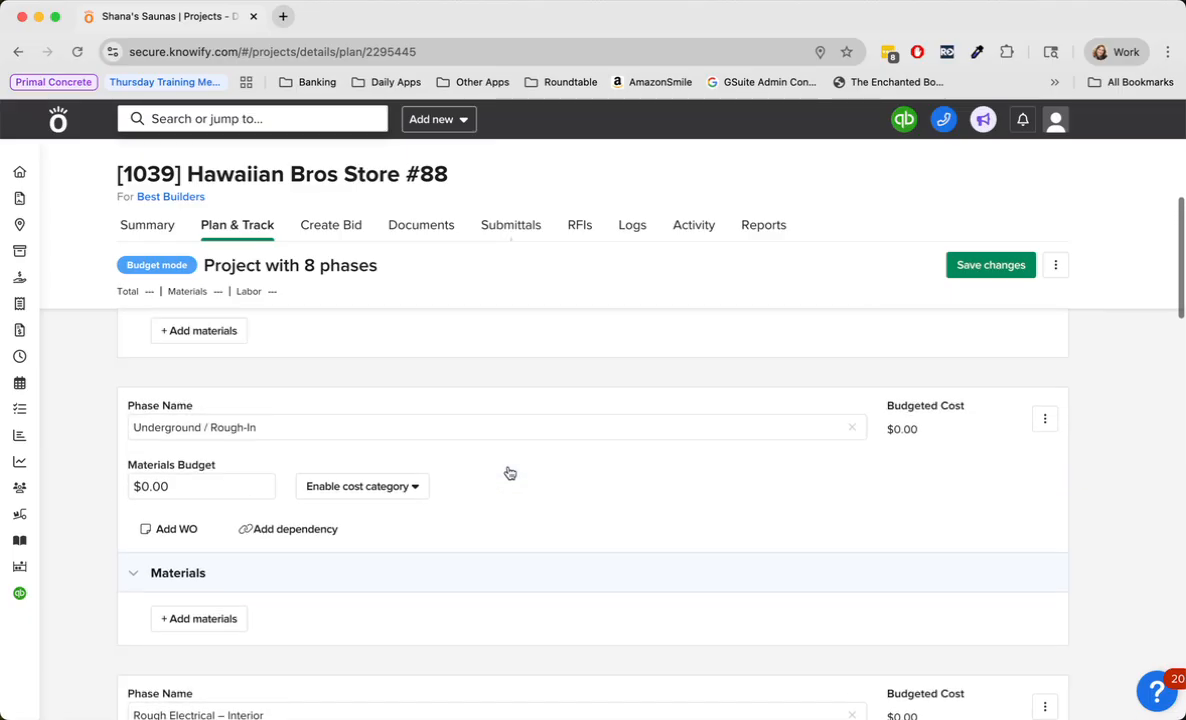
scroll(508, 472, up, 3)
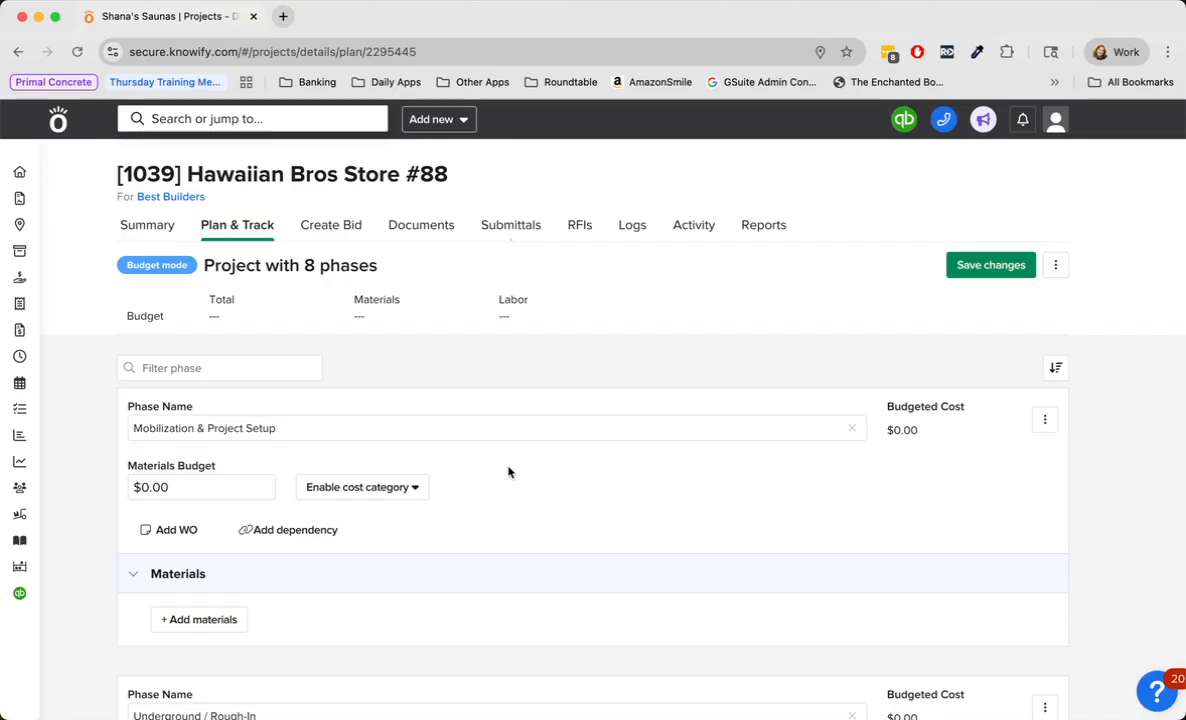
scroll(508, 472, down, 1)
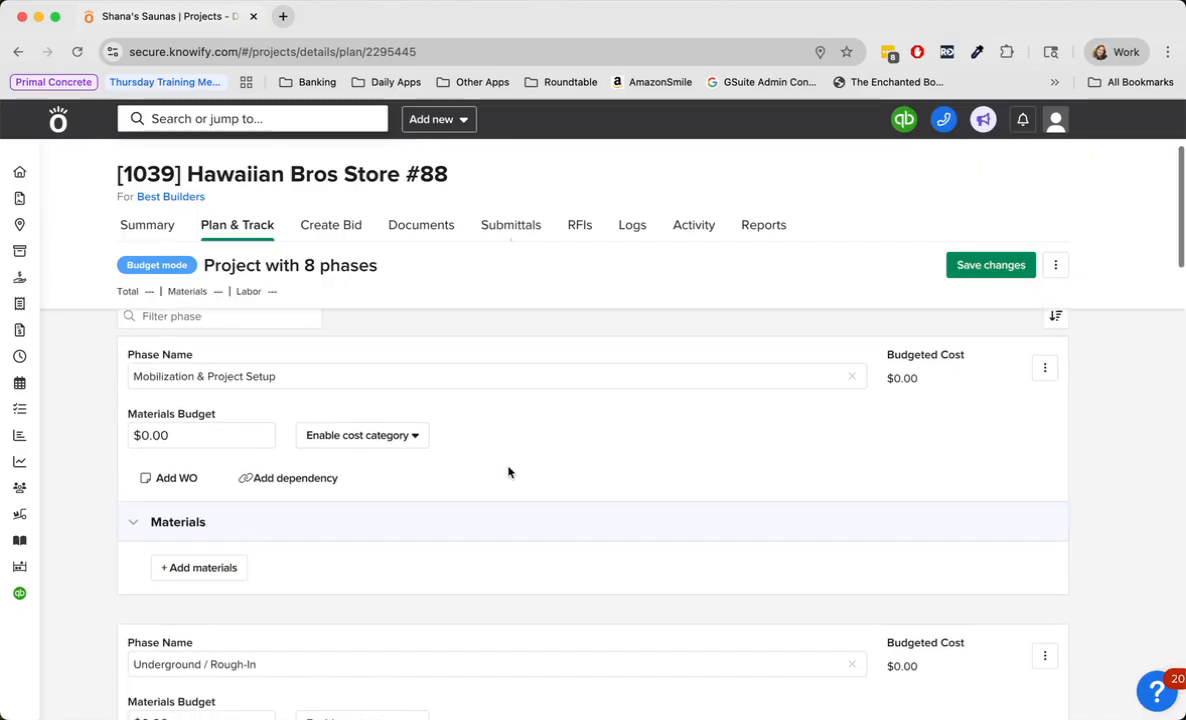
click(414, 437)
click(396, 478)
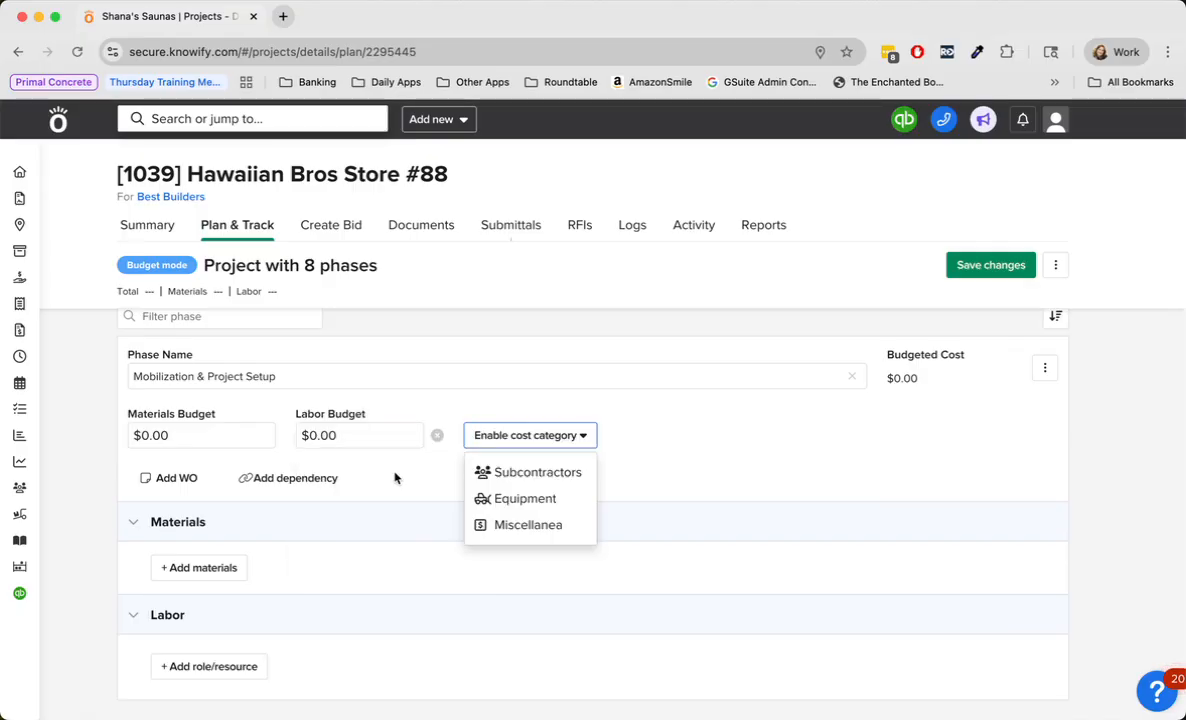
click(537, 472)
click(673, 477)
click(850, 478)
- Enable the Labor, Subcontractors, Equipment and Miscellanea cost categories for the Underground / Rough-In phase
scroll(596, 482, down, 5)
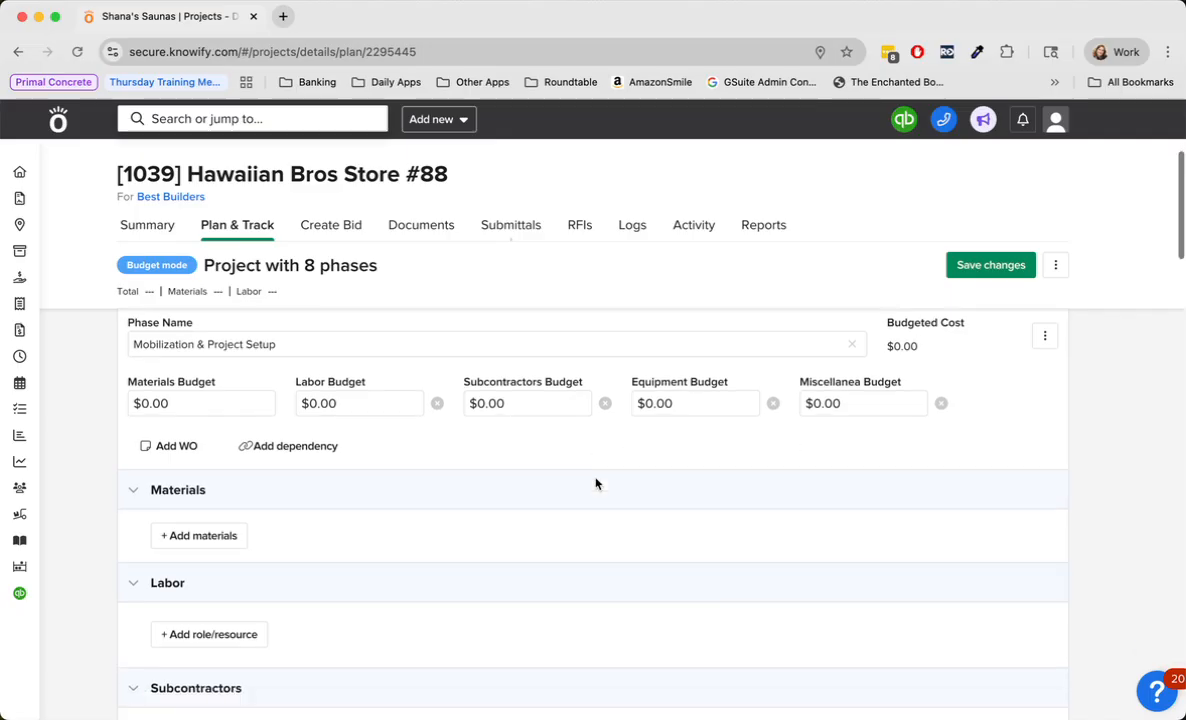
scroll(380, 451, up, 5)
scroll(380, 451, up, 3)
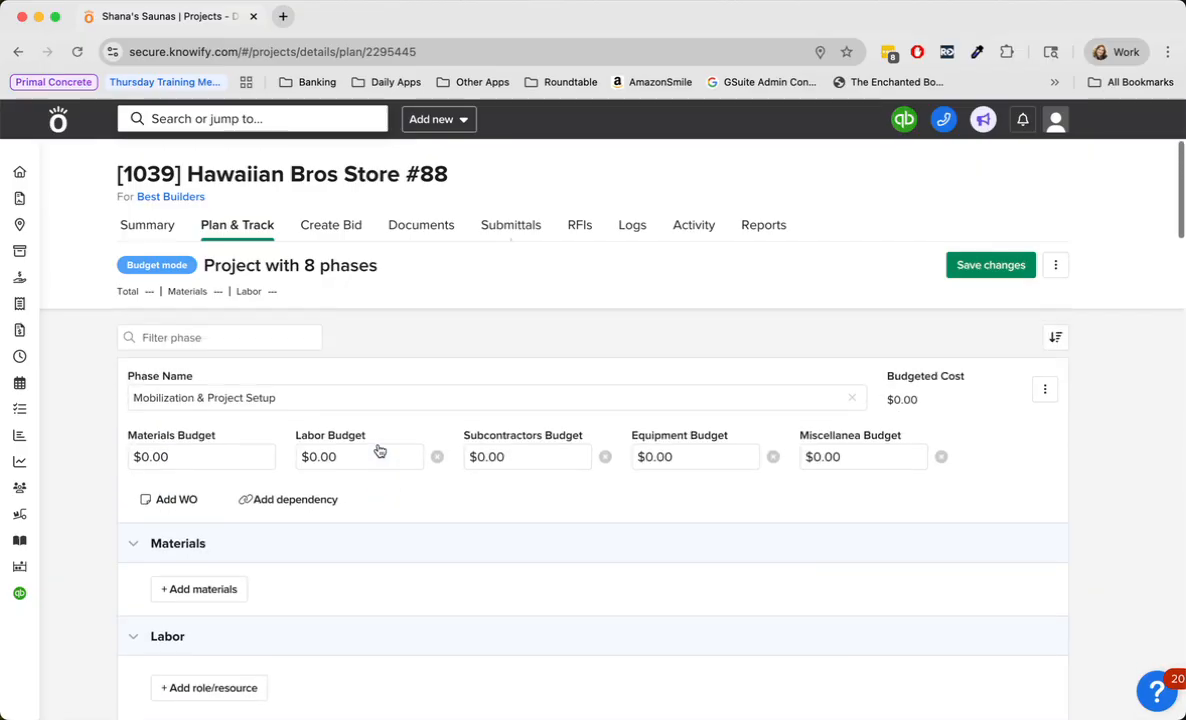
scroll(853, 494, down, 10)
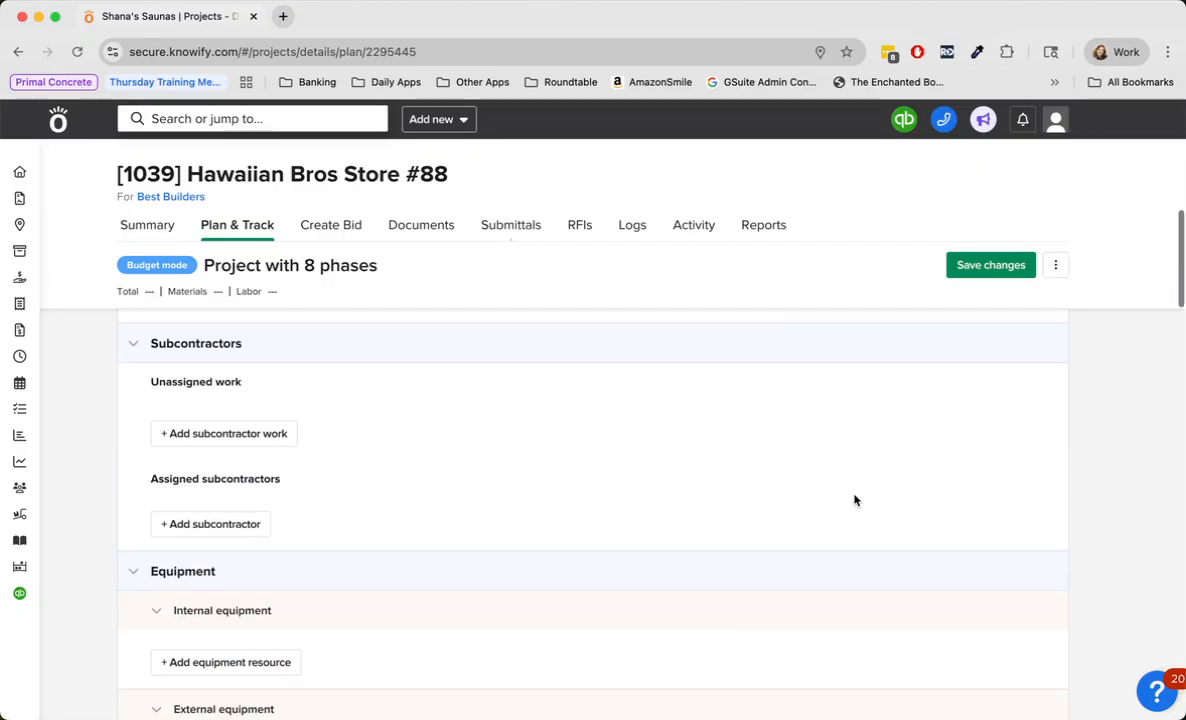
click(365, 433)
click(335, 468)
click(531, 469)
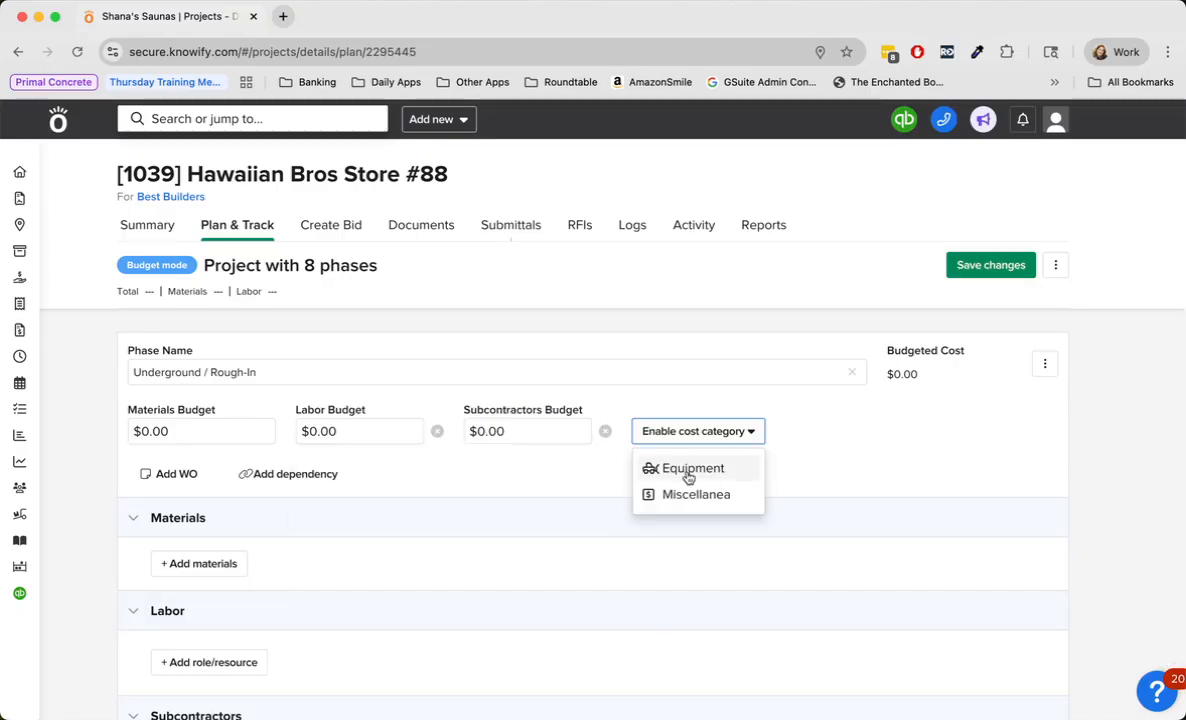
click(685, 470)
click(825, 470)
- Remove the Subcontractors and Equipment budgets from the Mobilization & Project Setup phase
scroll(468, 496, up, 3)
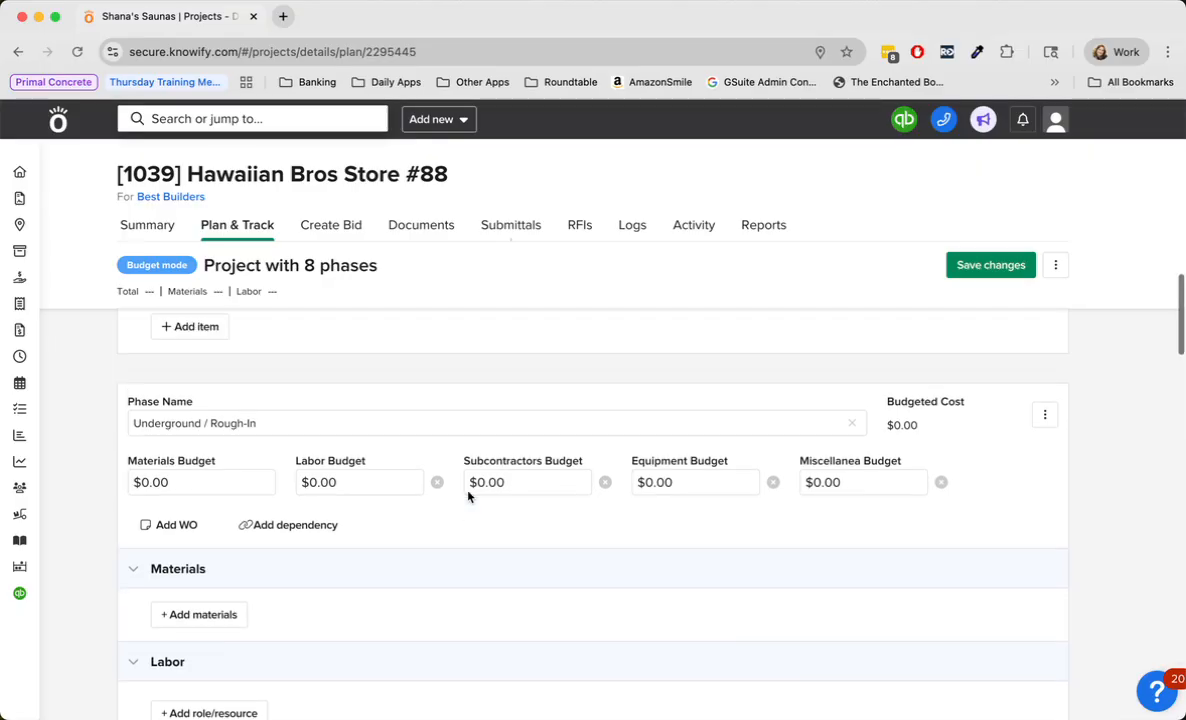
scroll(468, 496, down, 4)
scroll(468, 496, up, 2)
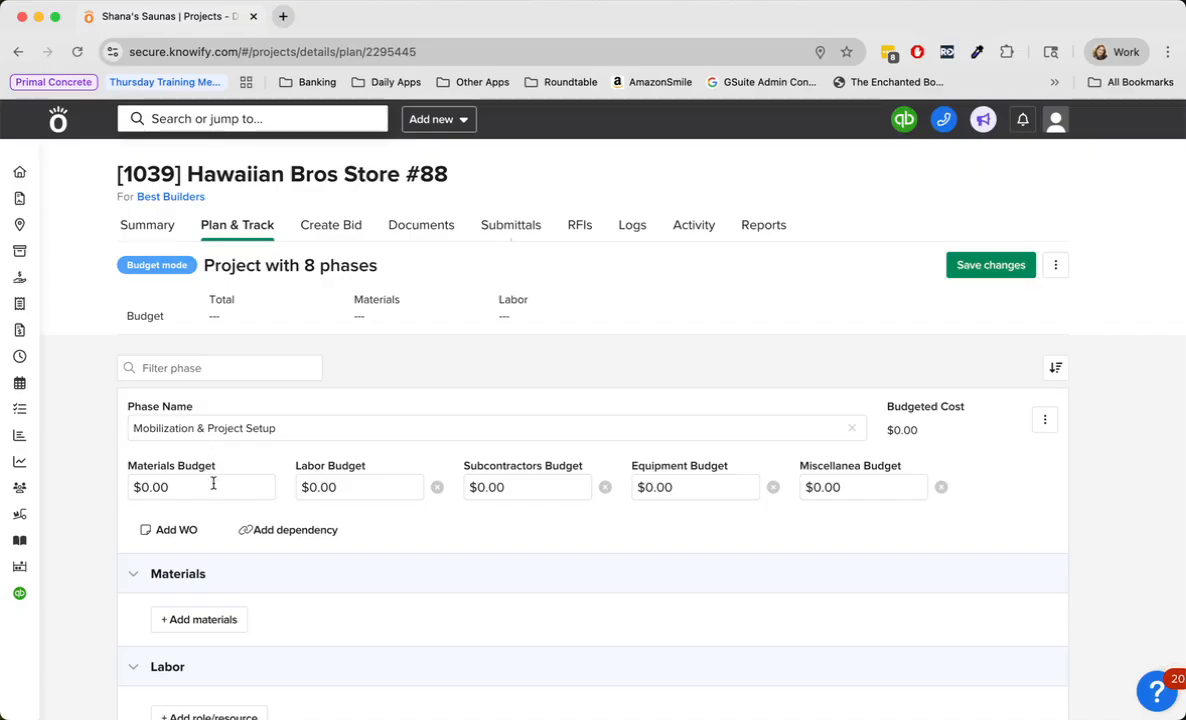
click(605, 487)
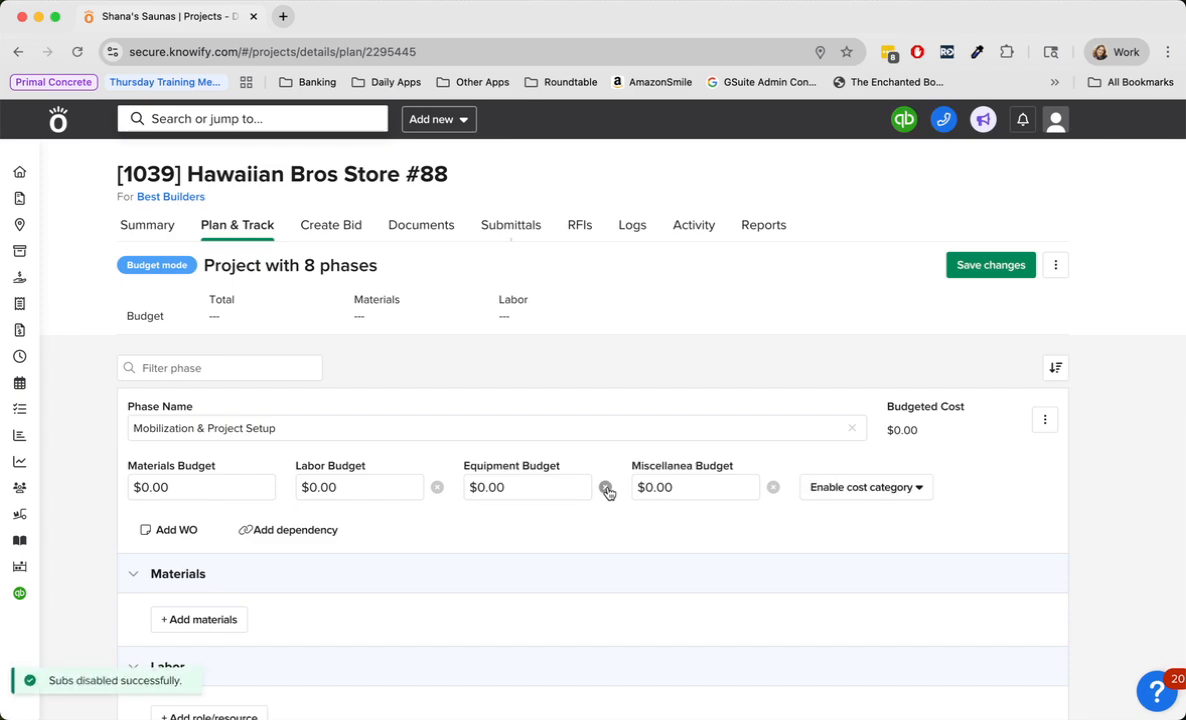
click(605, 487)
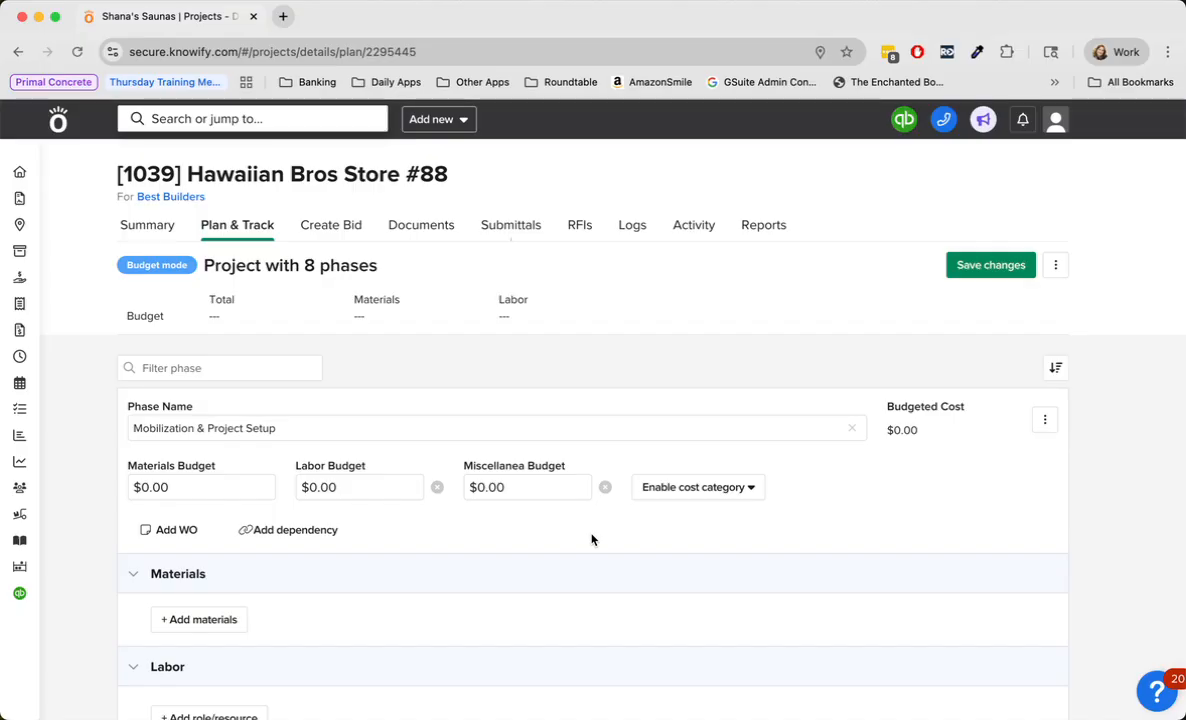
- Add a blank materials line to the Mobilization & Project Setup phase
scroll(591, 540, down, 2)
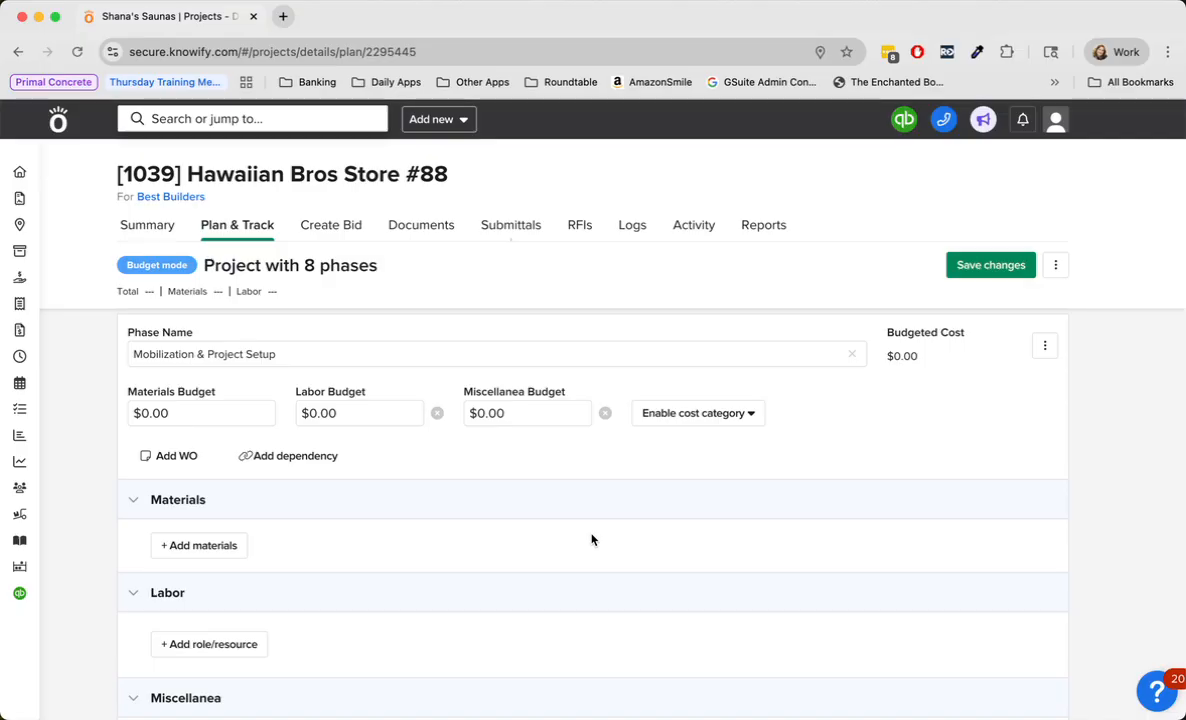
scroll(591, 540, down, 1)
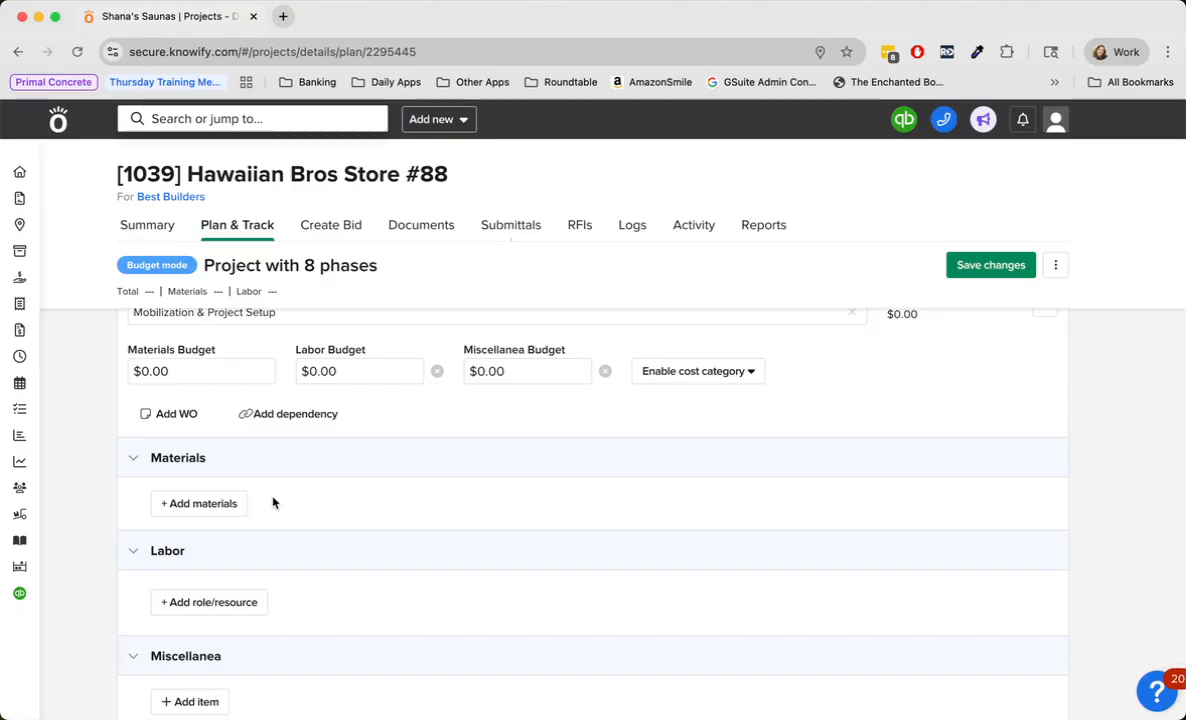
click(205, 503)
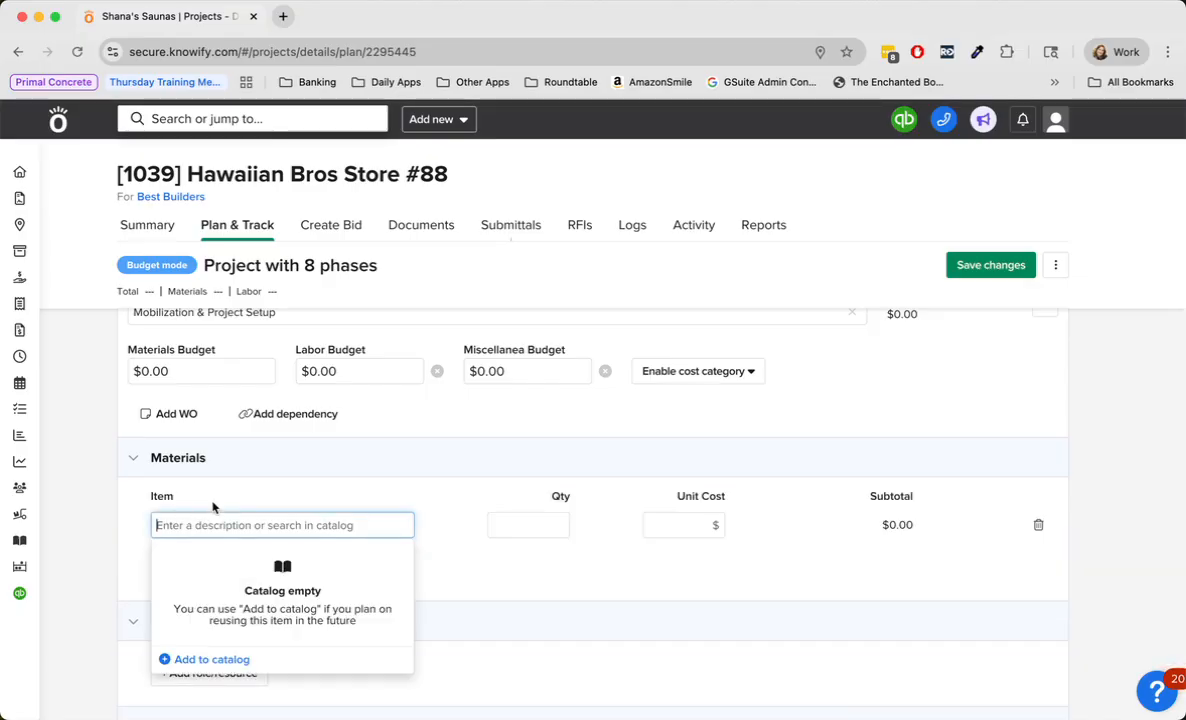
text(ele)
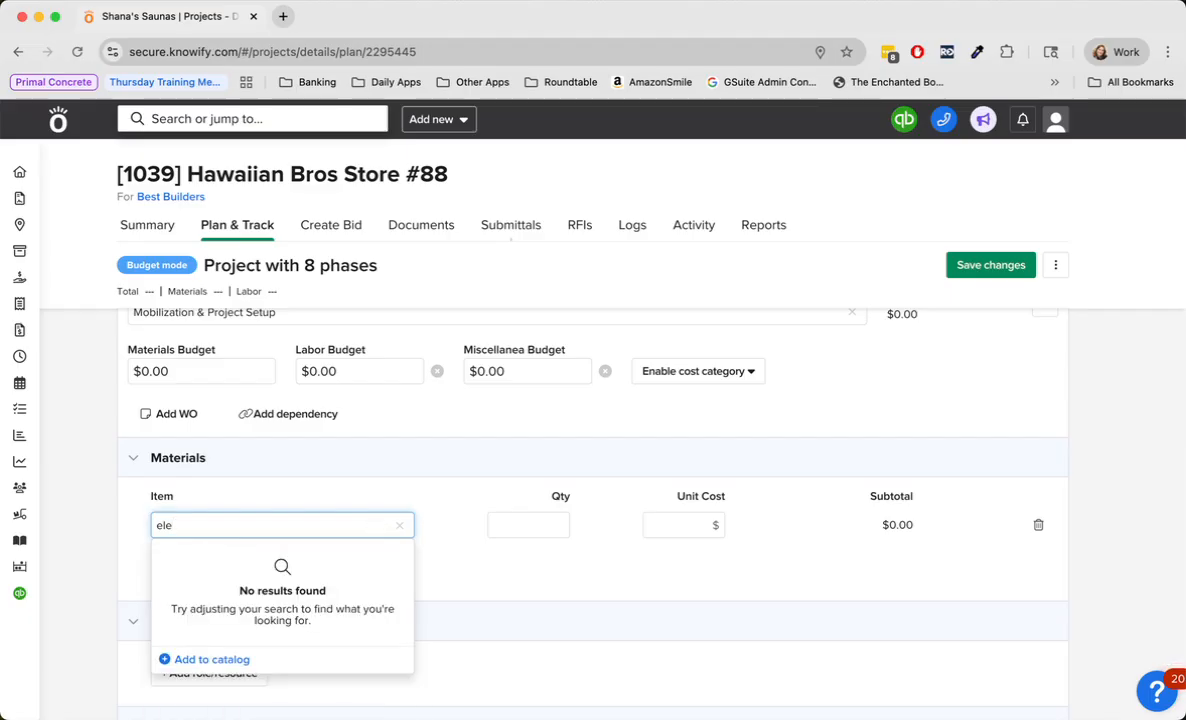
key(BackSpace)
key(BackSpace)
key(BackSpace)
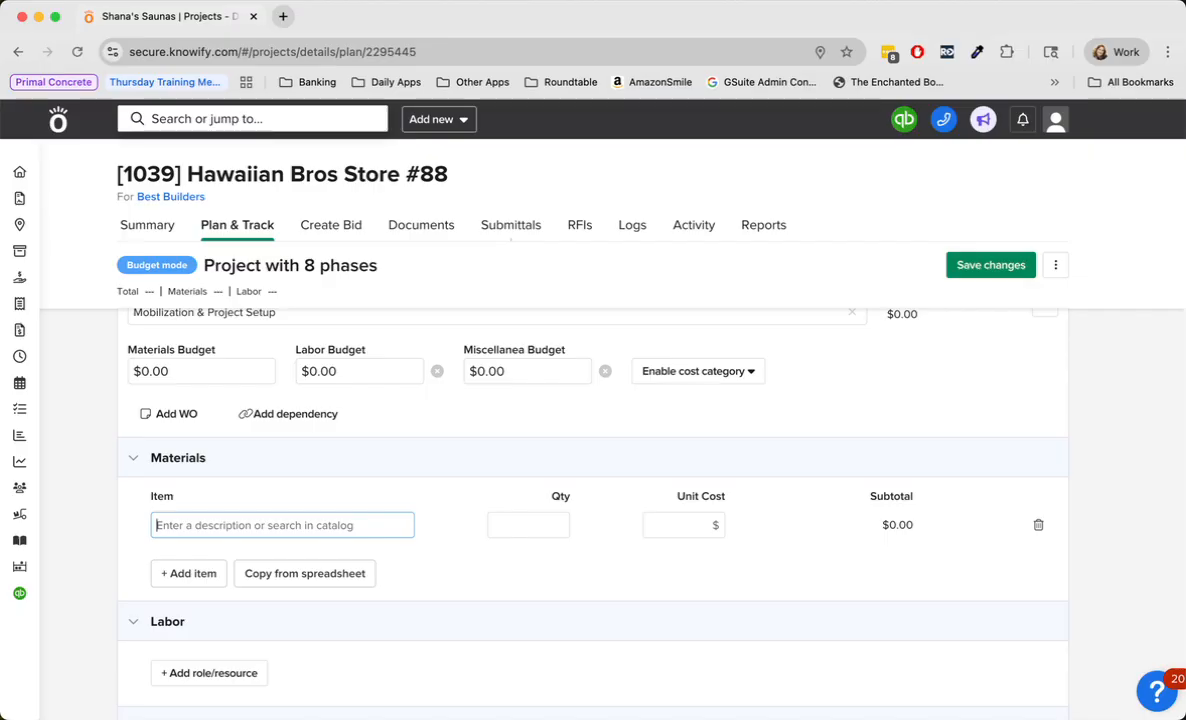
- Enter Small Tools as the material item of the Mobilization & Project Setup phase, with a unit cost of $200
scroll(418, 477, up, 2)
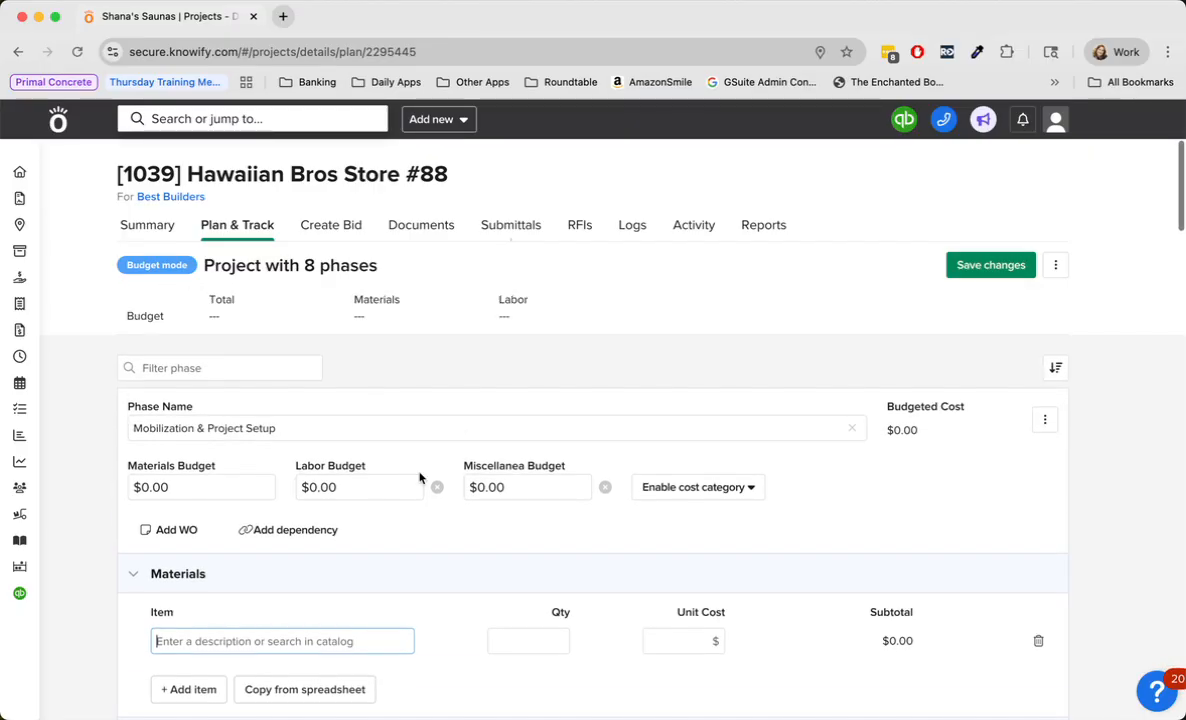
scroll(418, 477, down, 5)
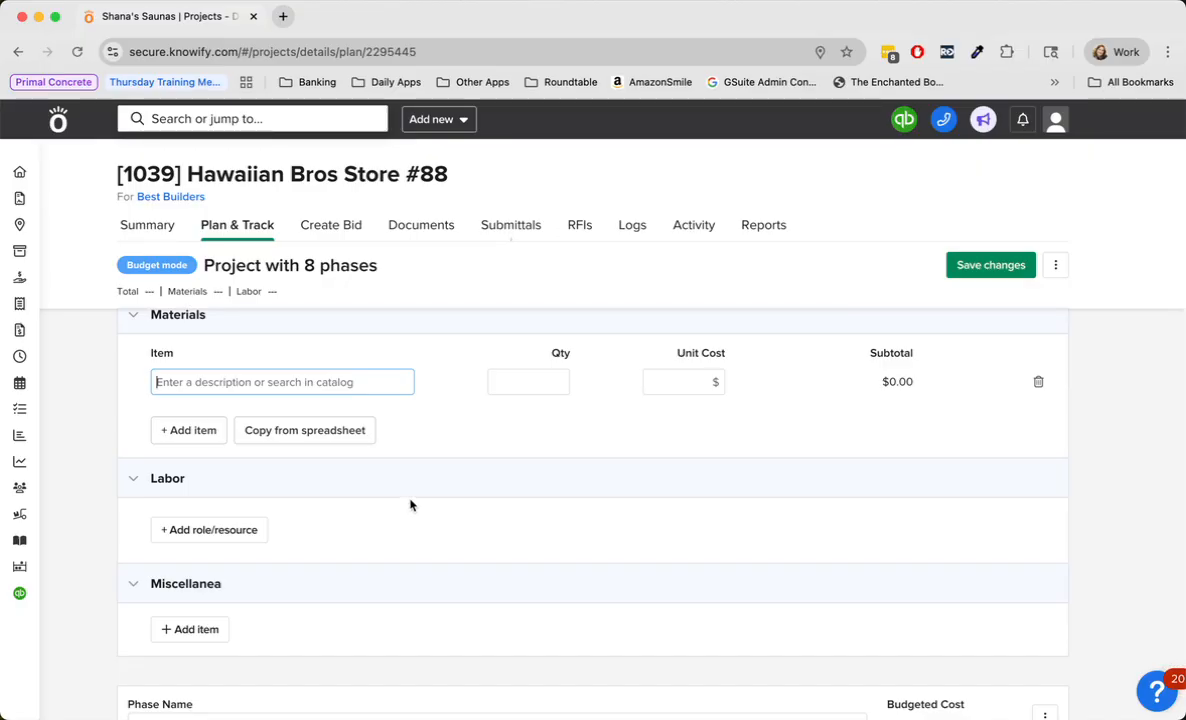
text(Sm)
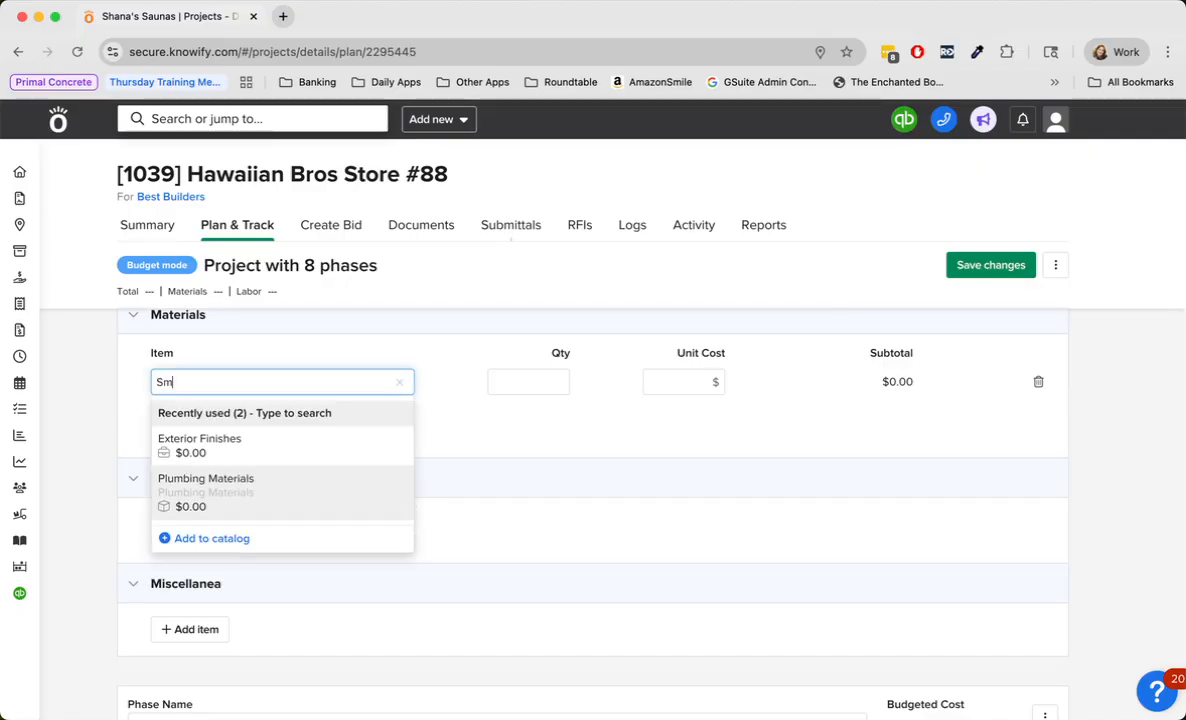
text(all Tools)
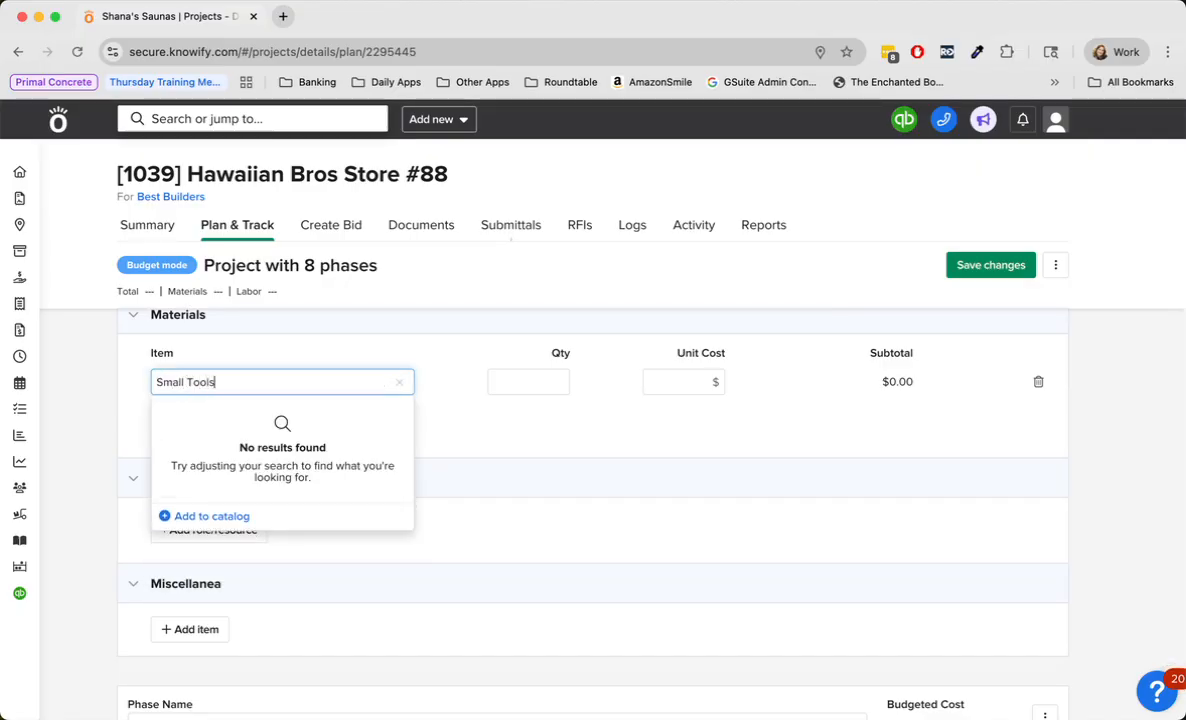
scroll(592, 500, up, 1)
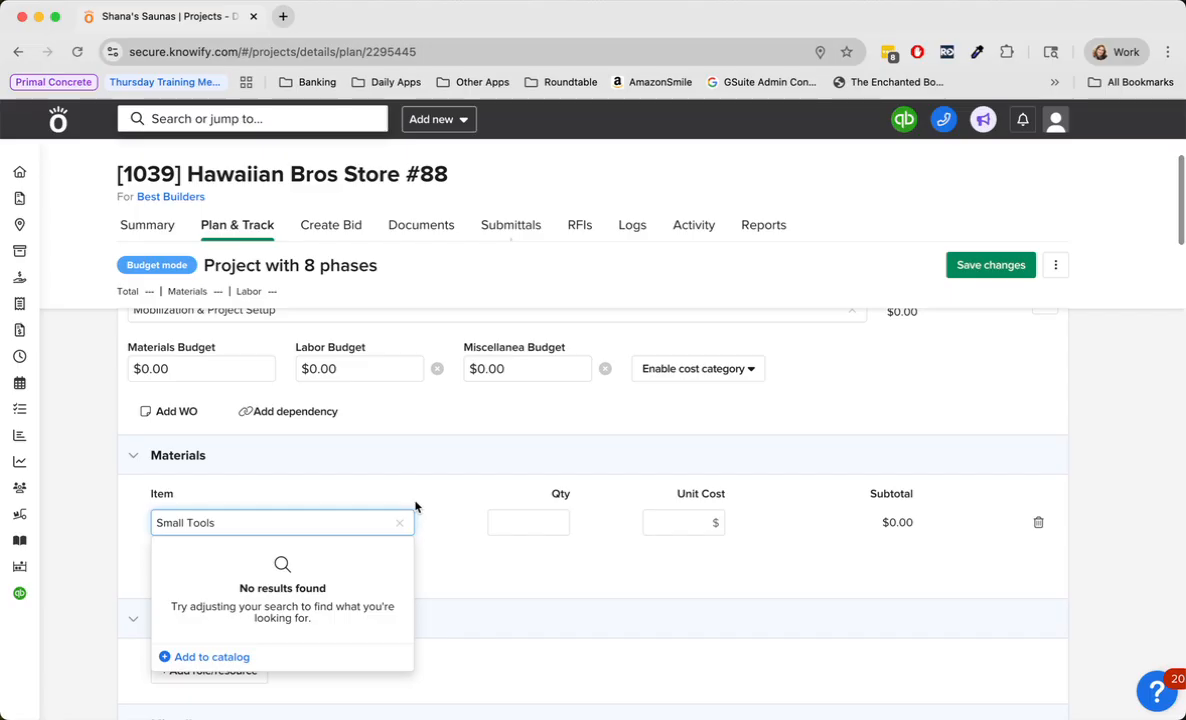
click(441, 511)
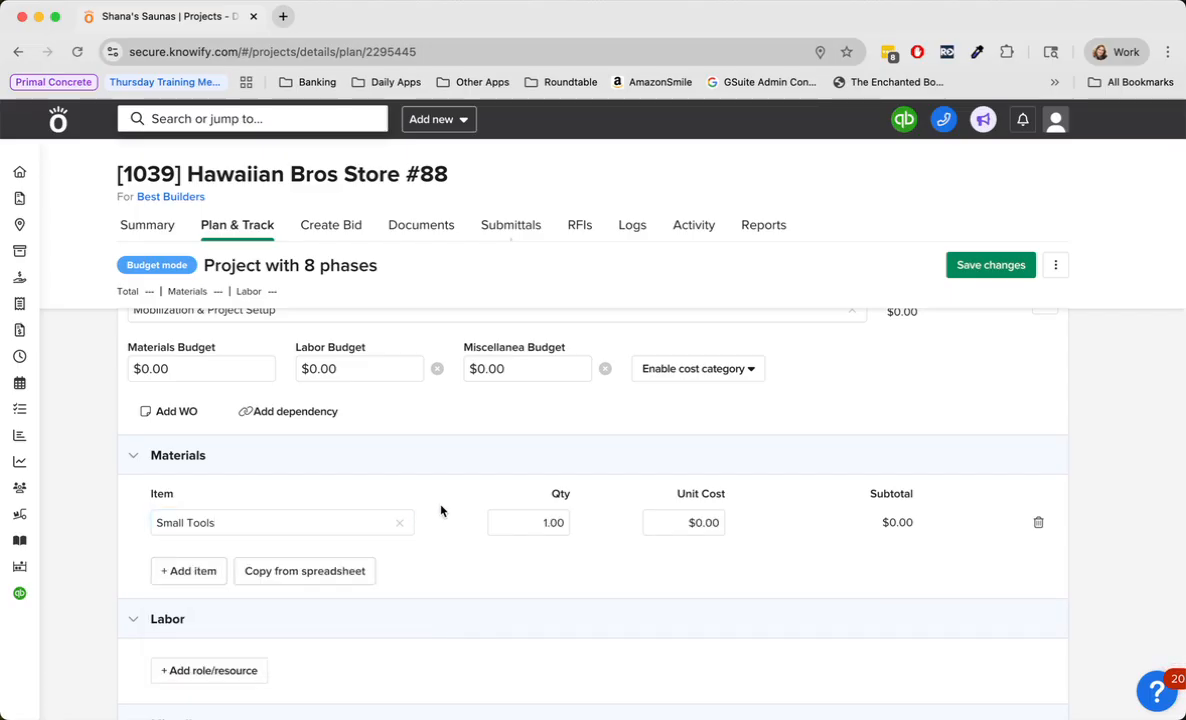
click(678, 522)
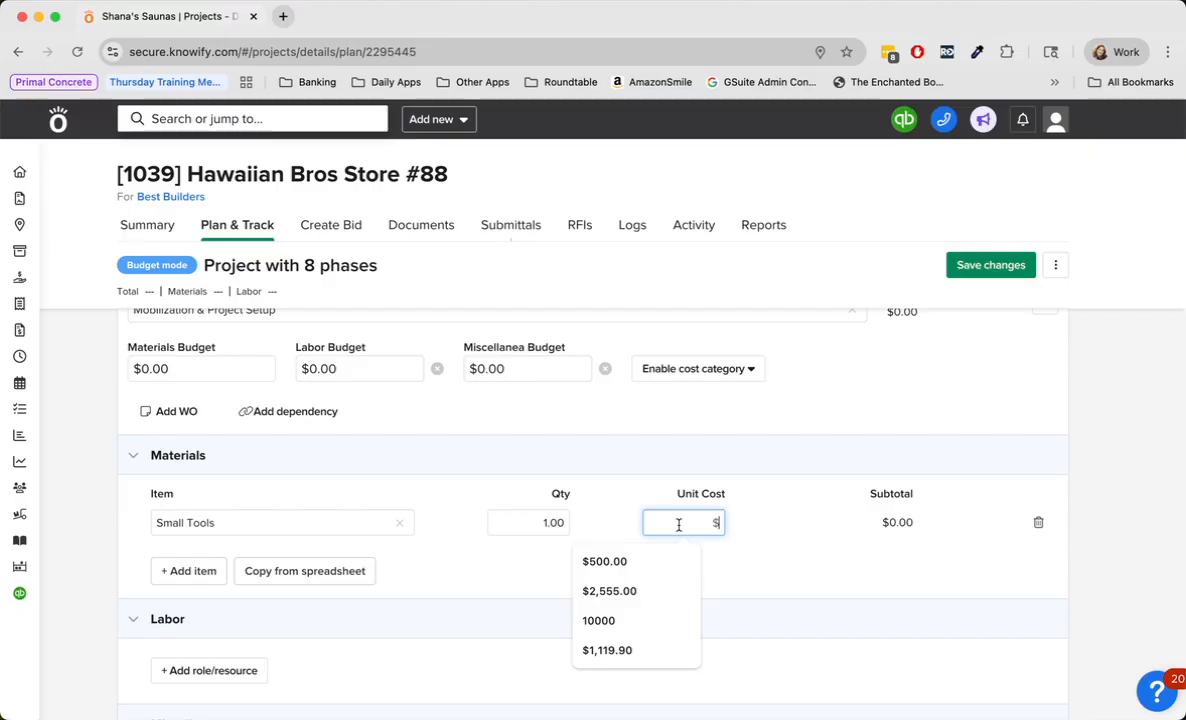
text(2000)
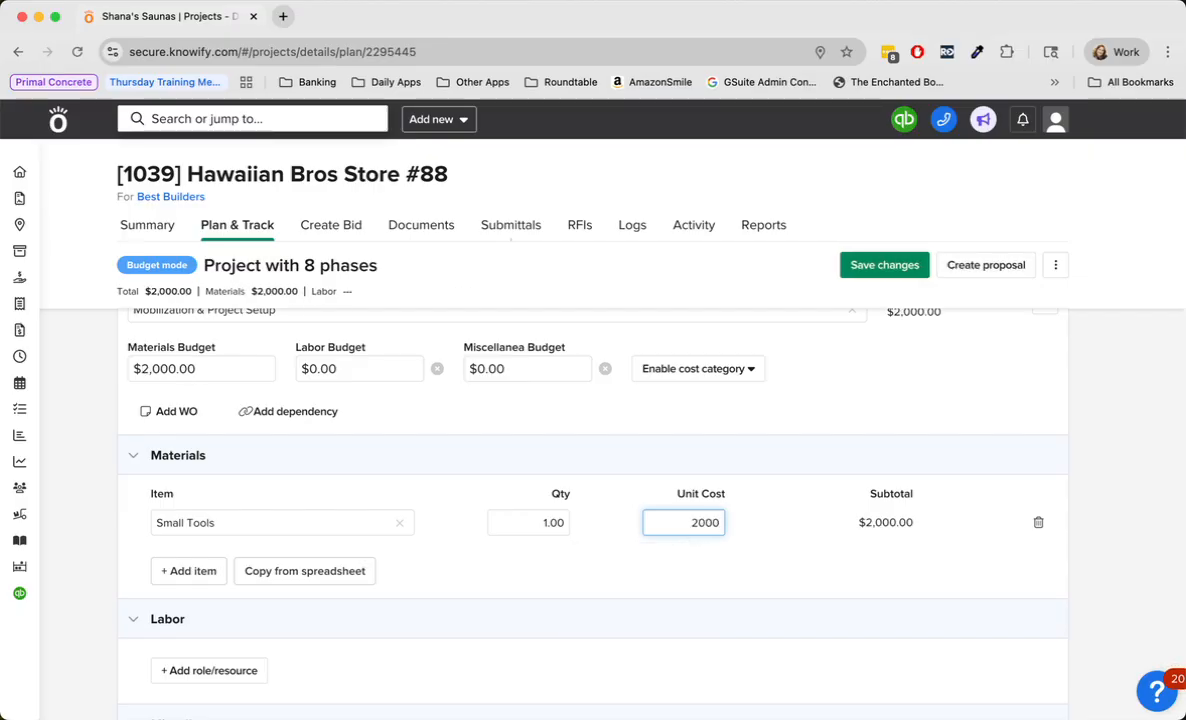
key(BackSpace)
click(553, 563)
- Add the Admin role with 12 hours to the labor of the Mobilization & Project Setup phase
scroll(450, 564, down, 5)
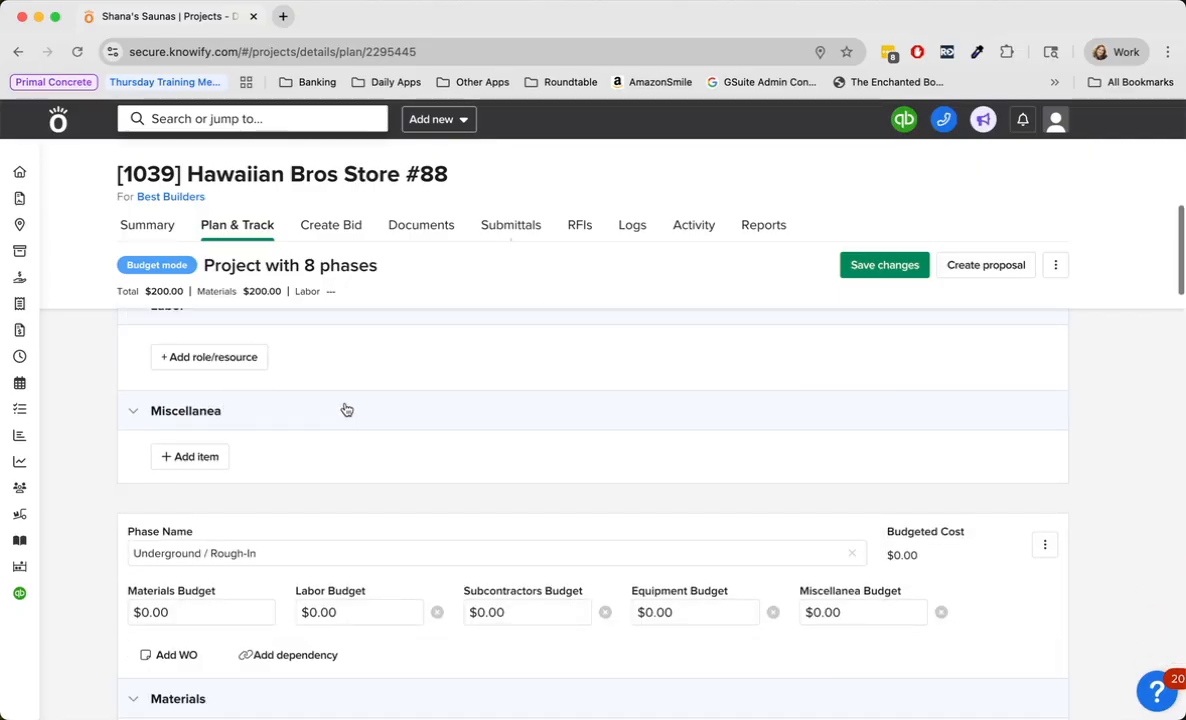
scroll(344, 410, up, 2)
click(220, 466)
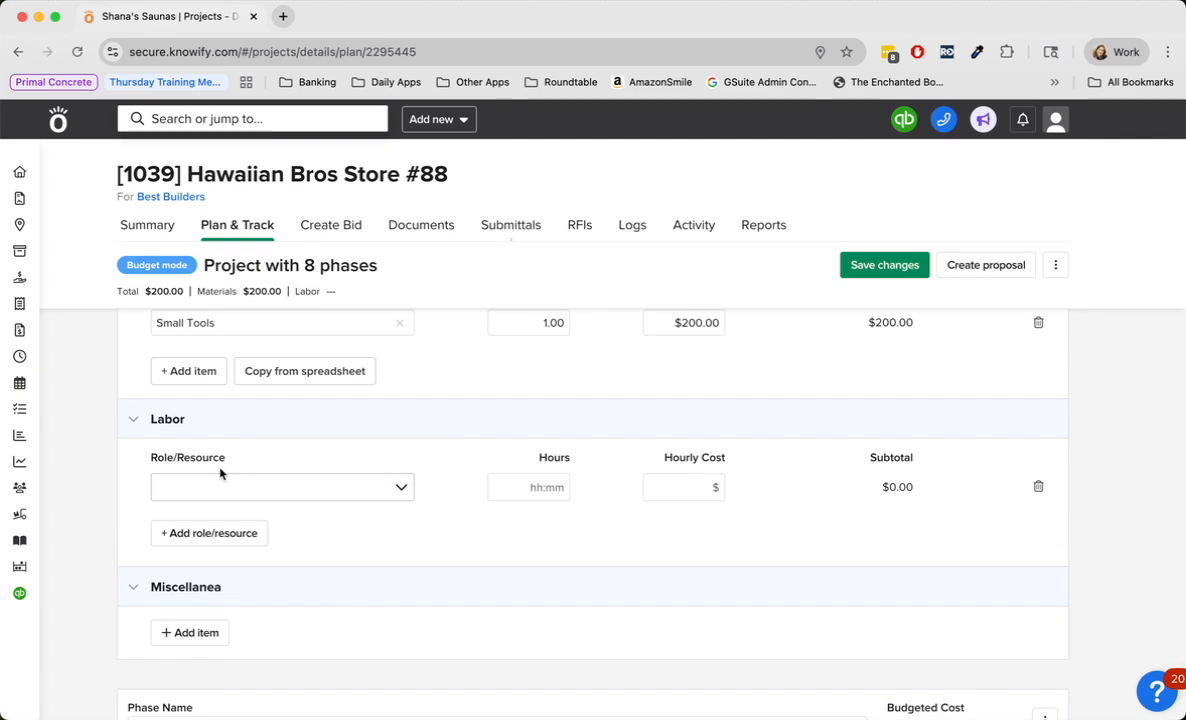
click(396, 489)
scroll(371, 453, down, 5)
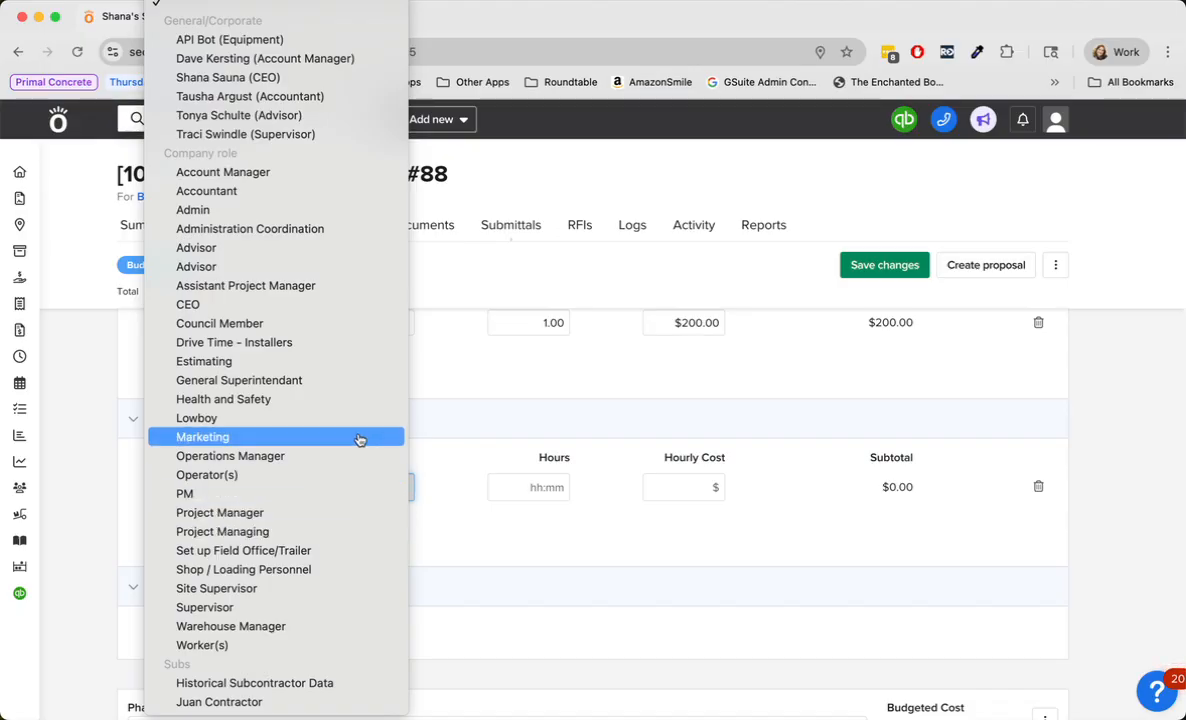
click(340, 212)
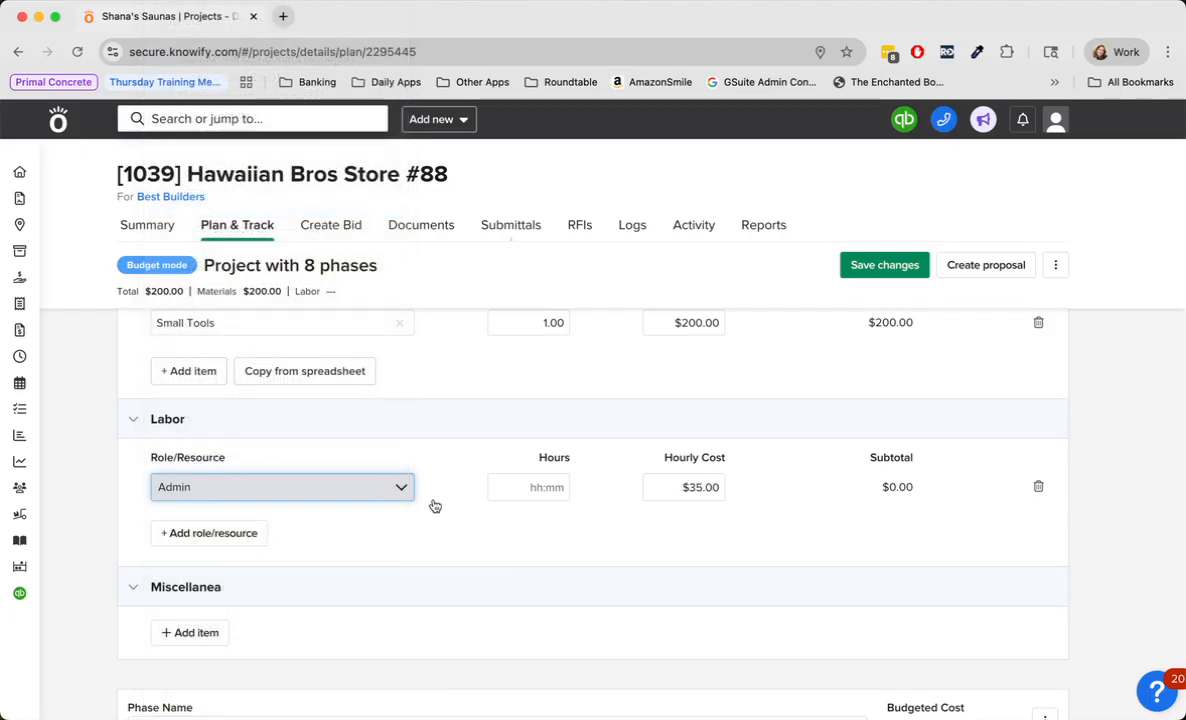
click(535, 486)
text(12:00)
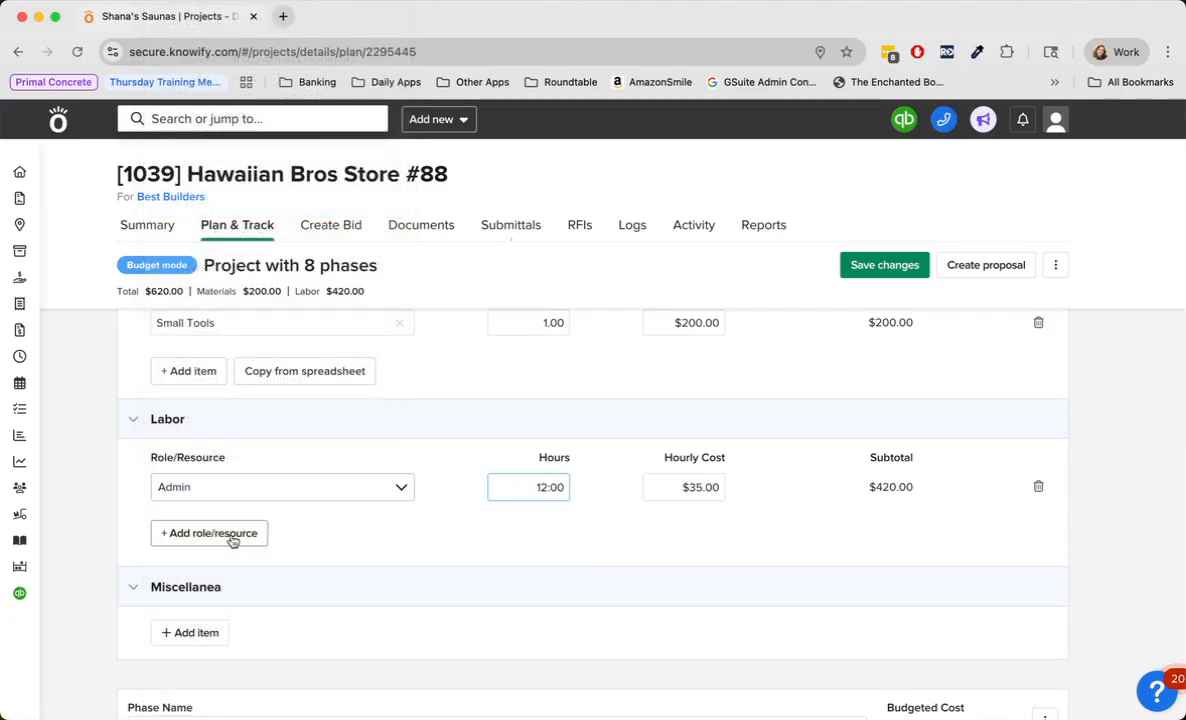
- Add the Project Manager role with 10 hours to the Mobilization & Project Setup labor
click(232, 533)
click(302, 522)
scroll(286, 575, down, 5)
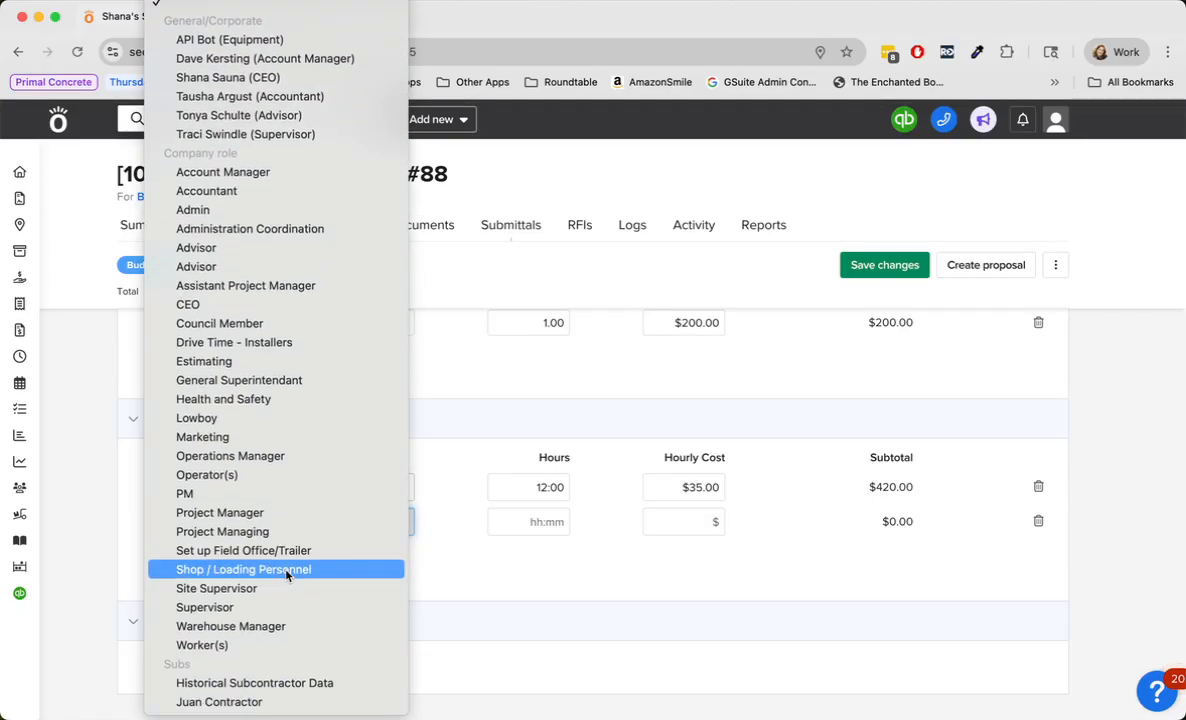
click(290, 508)
click(543, 522)
text(190)
key(BackSpace)
key(BackSpace)
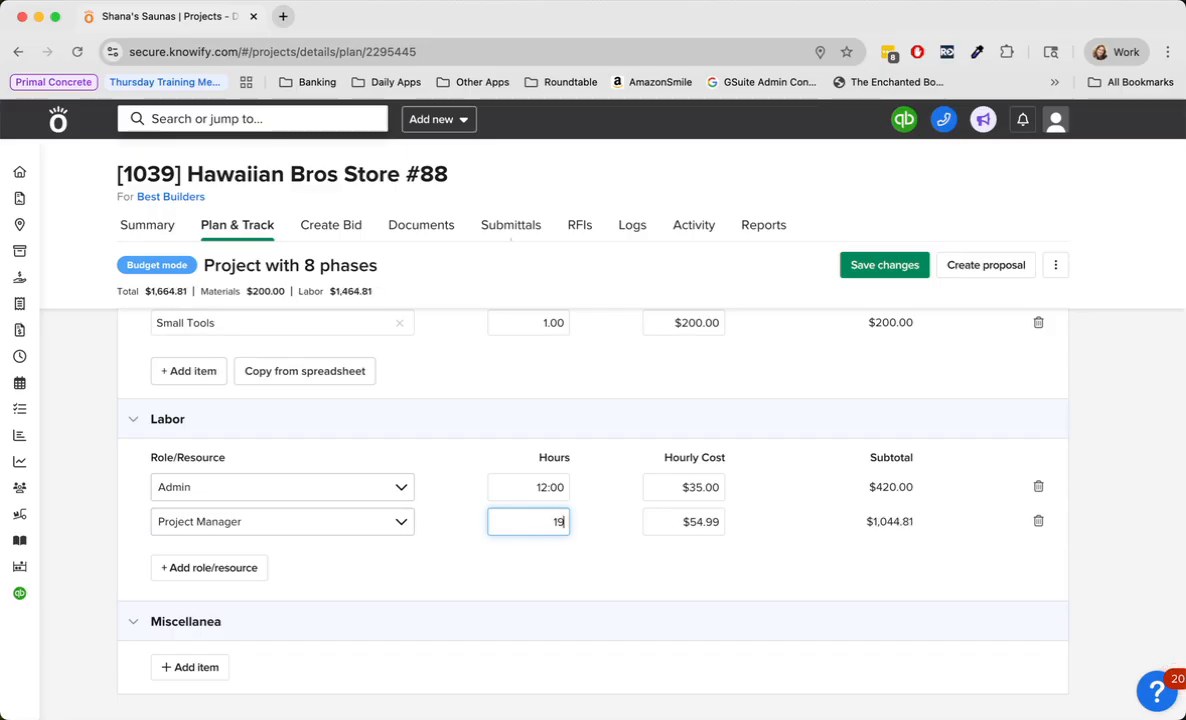
text(0)
- Add the Set up Field Office/Trailer role with 10 hours to the Mobilization & Project Setup labor
click(258, 568)
click(300, 556)
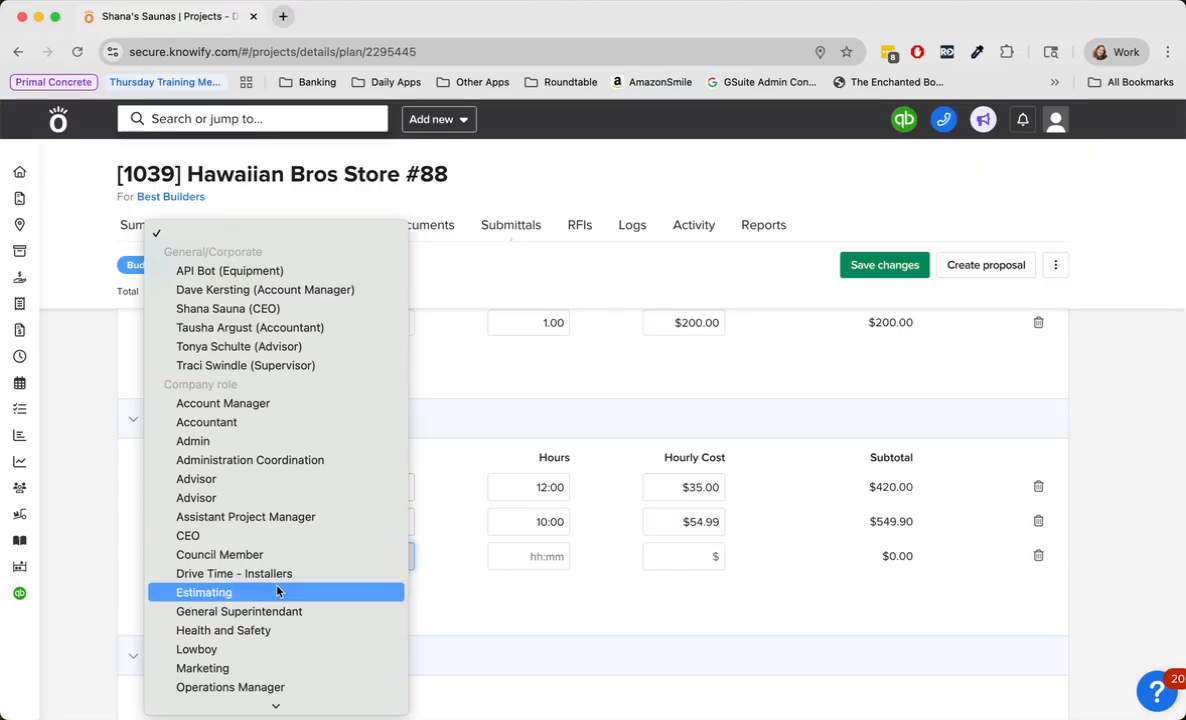
scroll(285, 592, down, 3)
scroll(277, 591, down, 3)
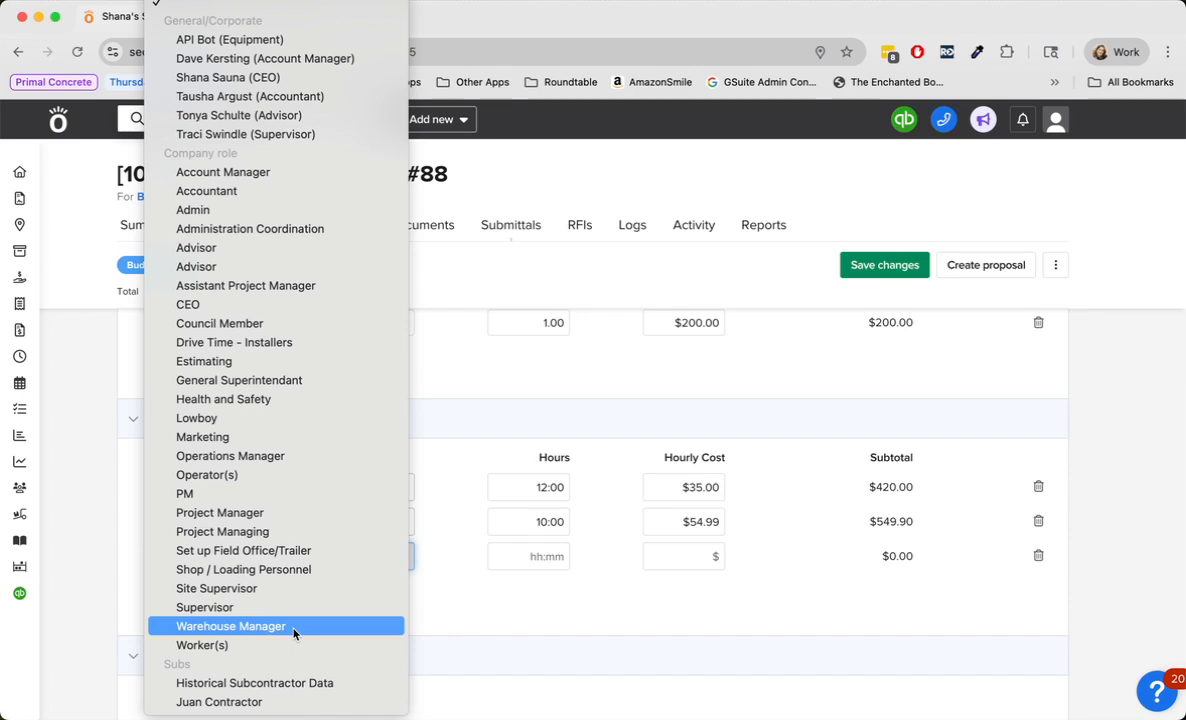
click(275, 550)
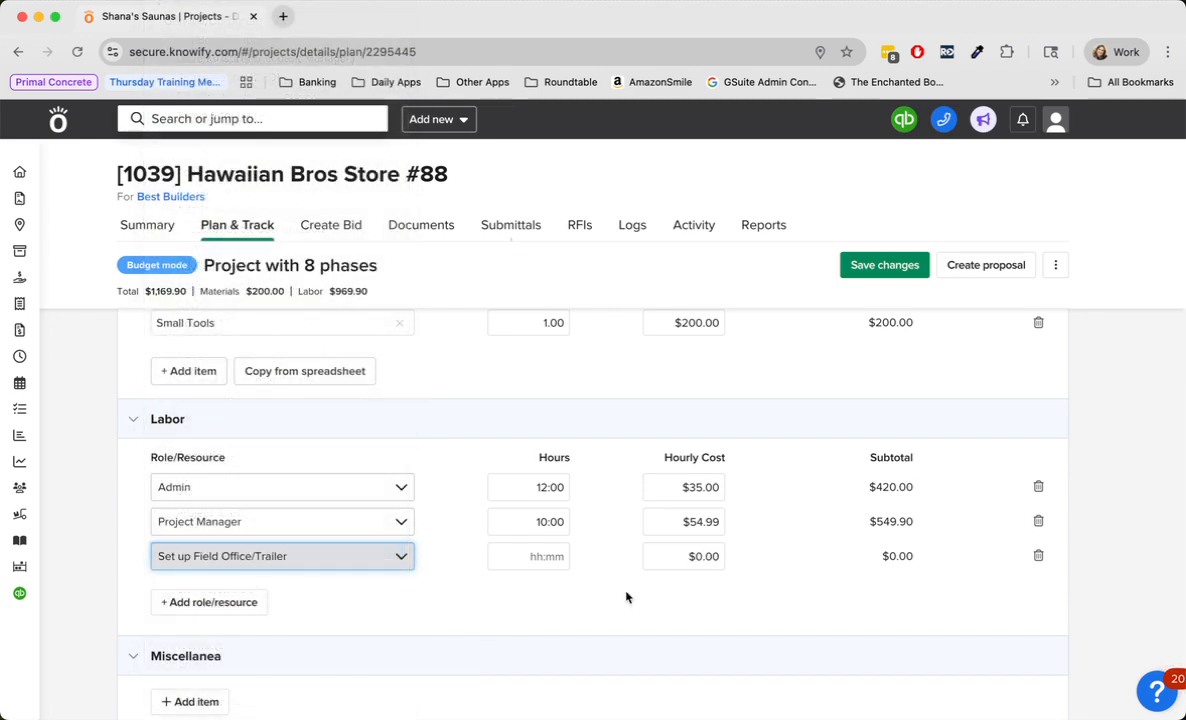
click(555, 559)
text(10)
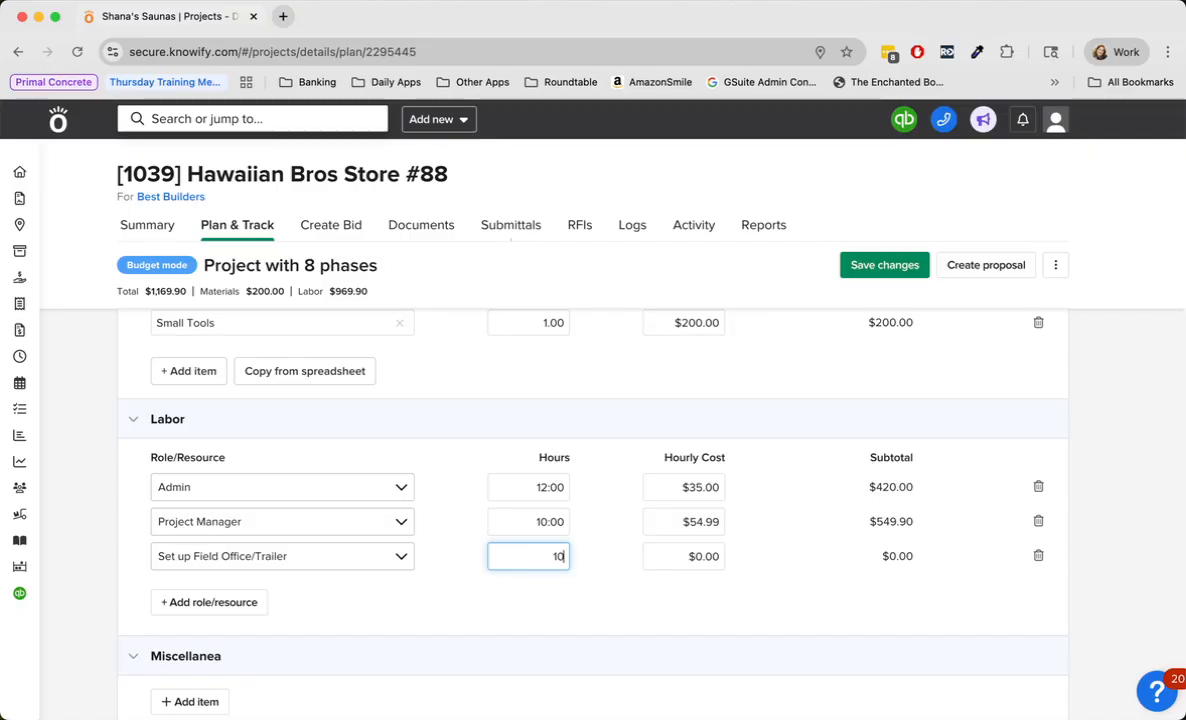
click(545, 611)
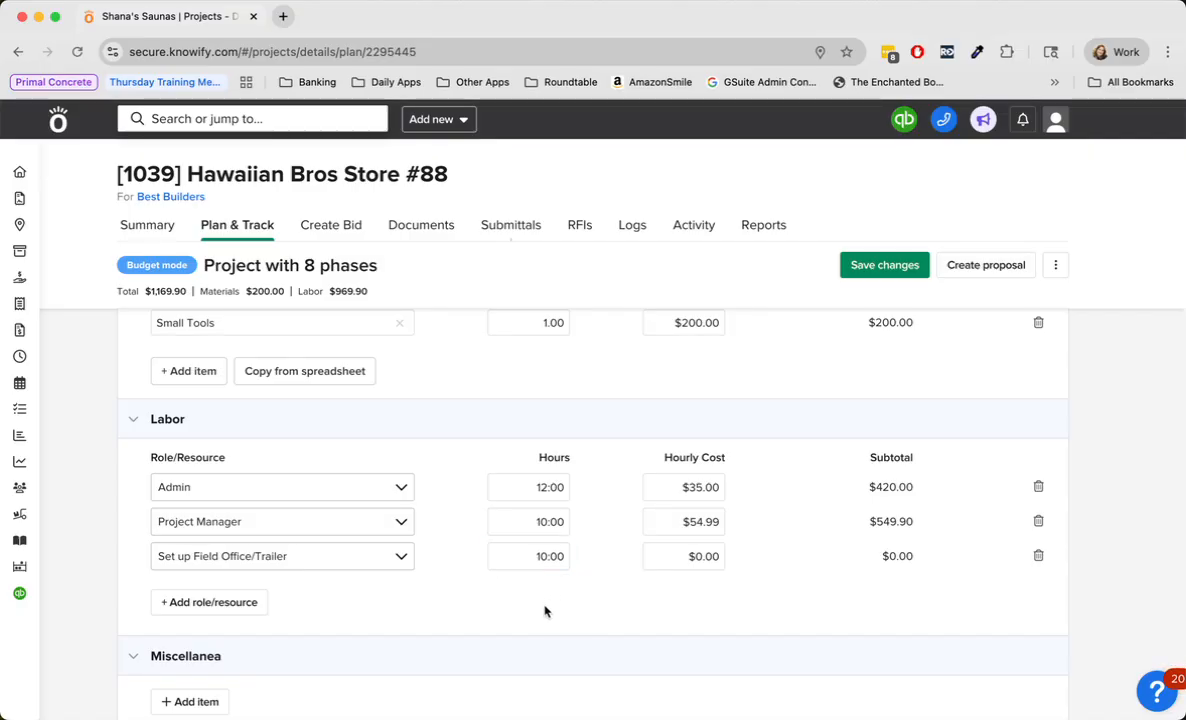
- Add a Miscellaneous item with a unit cost of $400 to the Miscellanea costs of the Mobilization & Project Setup phase
scroll(545, 611, down, 3)
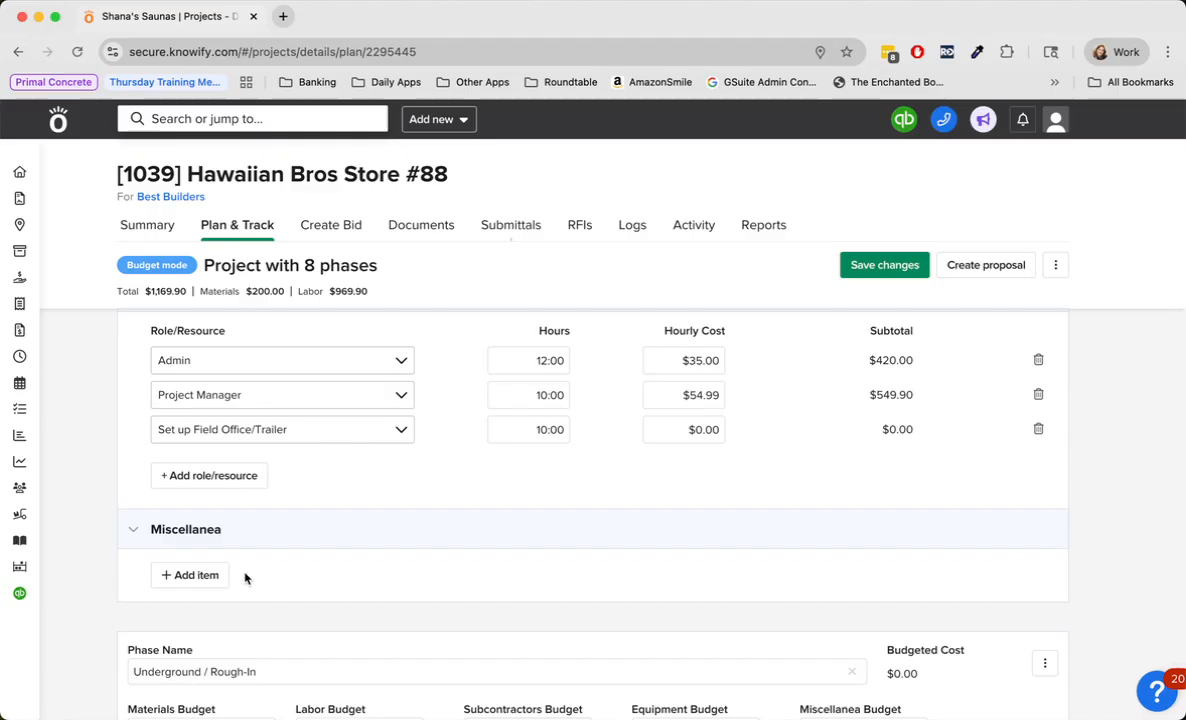
click(213, 574)
click(224, 588)
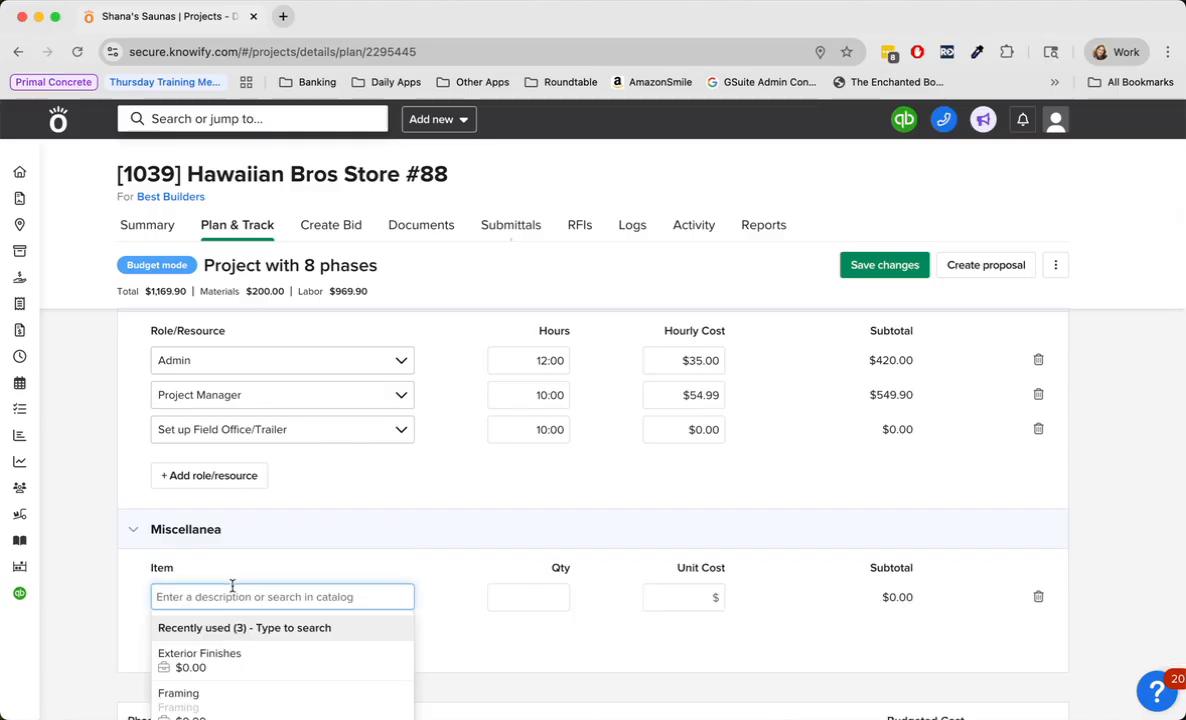
text(Mis)
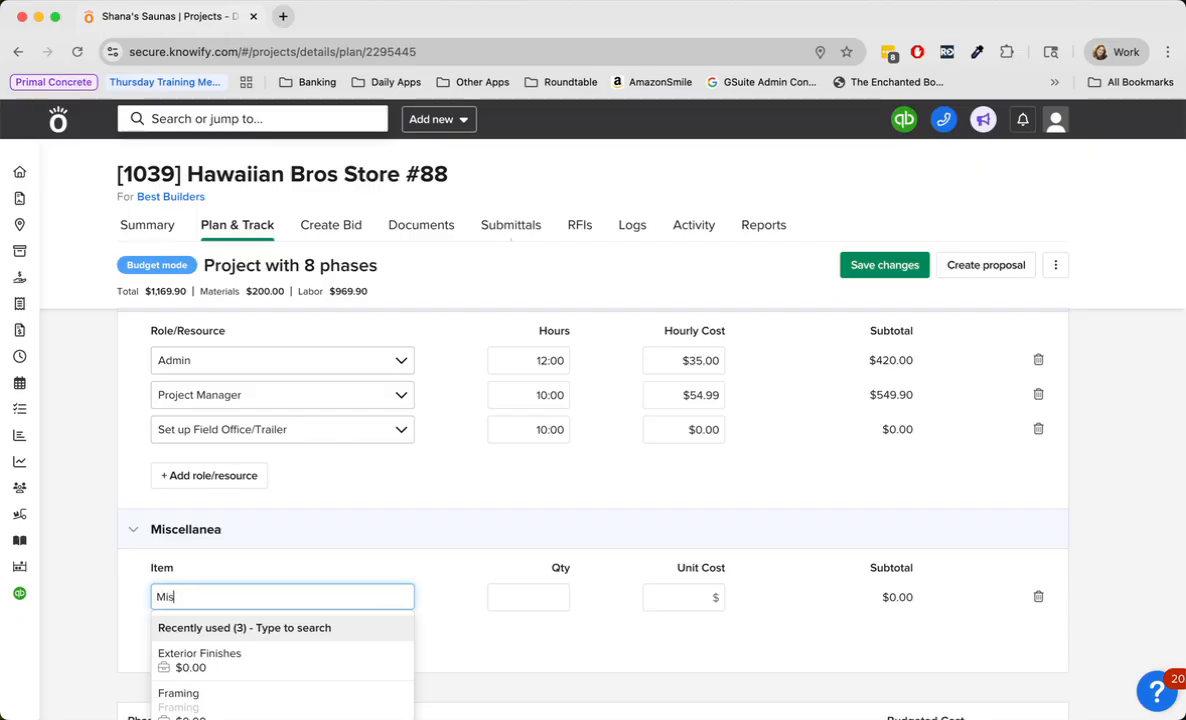
text(cellaneous)
key(Tab)
key(Tab)
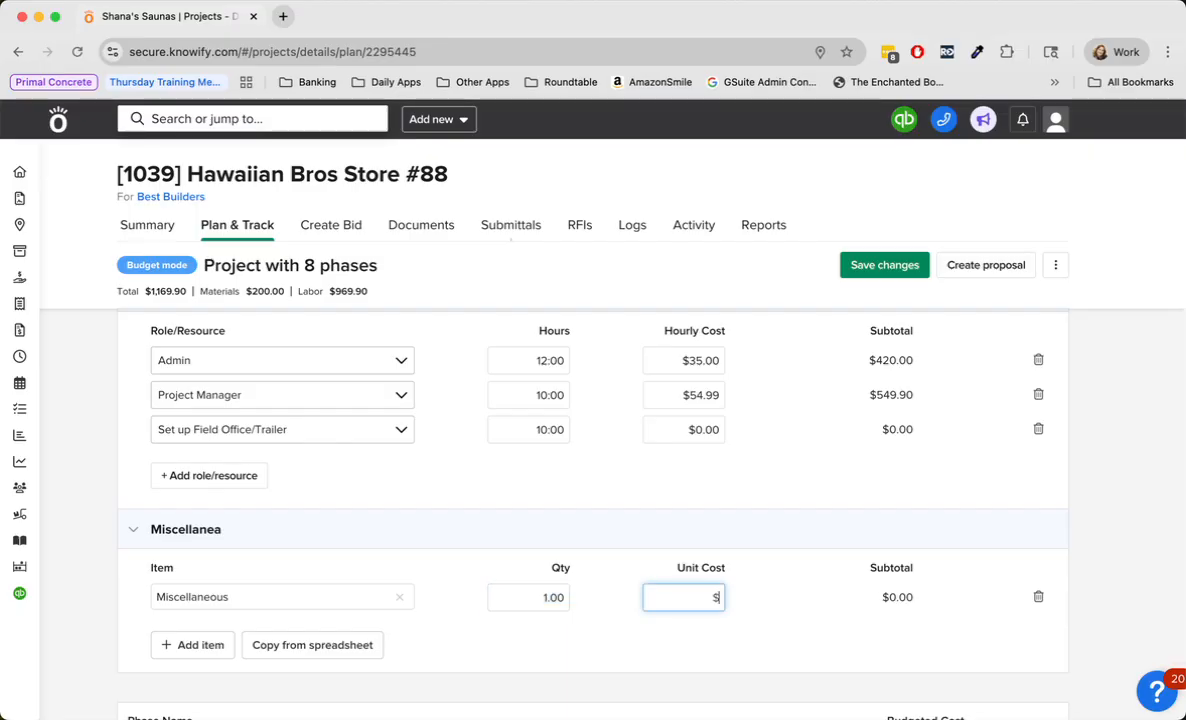
text(400)
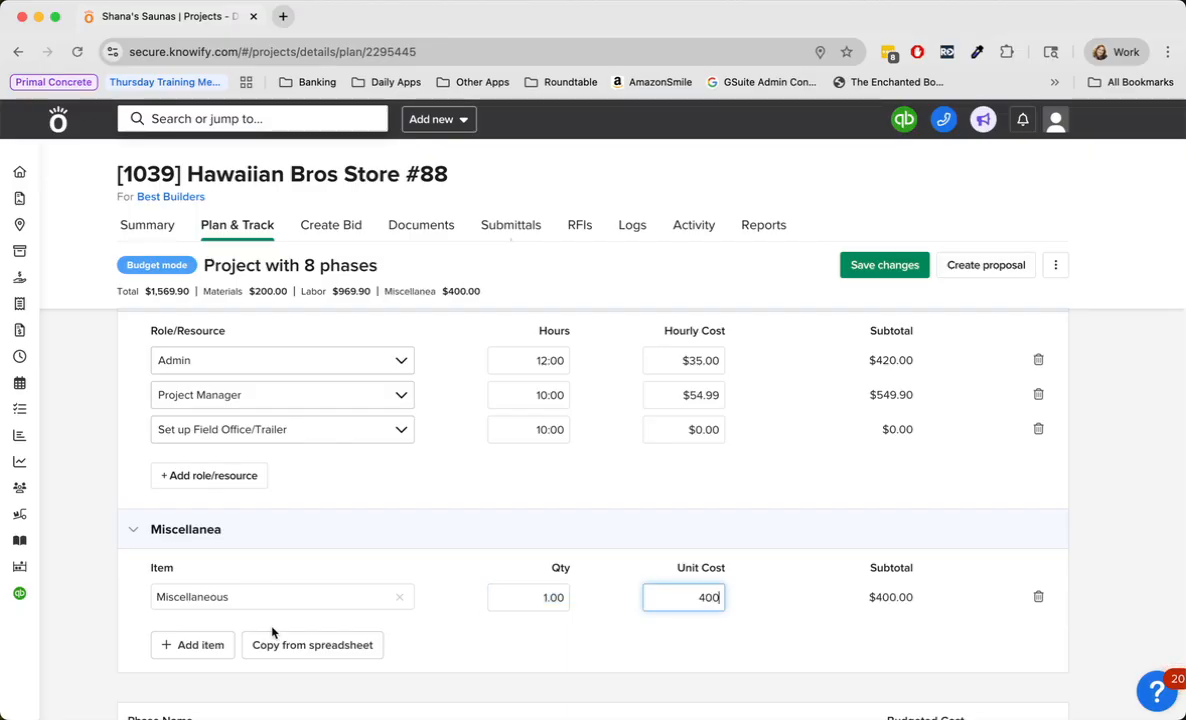
click(466, 641)
- Add a blank materials line to the Underground / Rough-In phase and examine the format required for importing materials from a spreadsheet
scroll(466, 641, down, 5)
scroll(465, 642, down, 1)
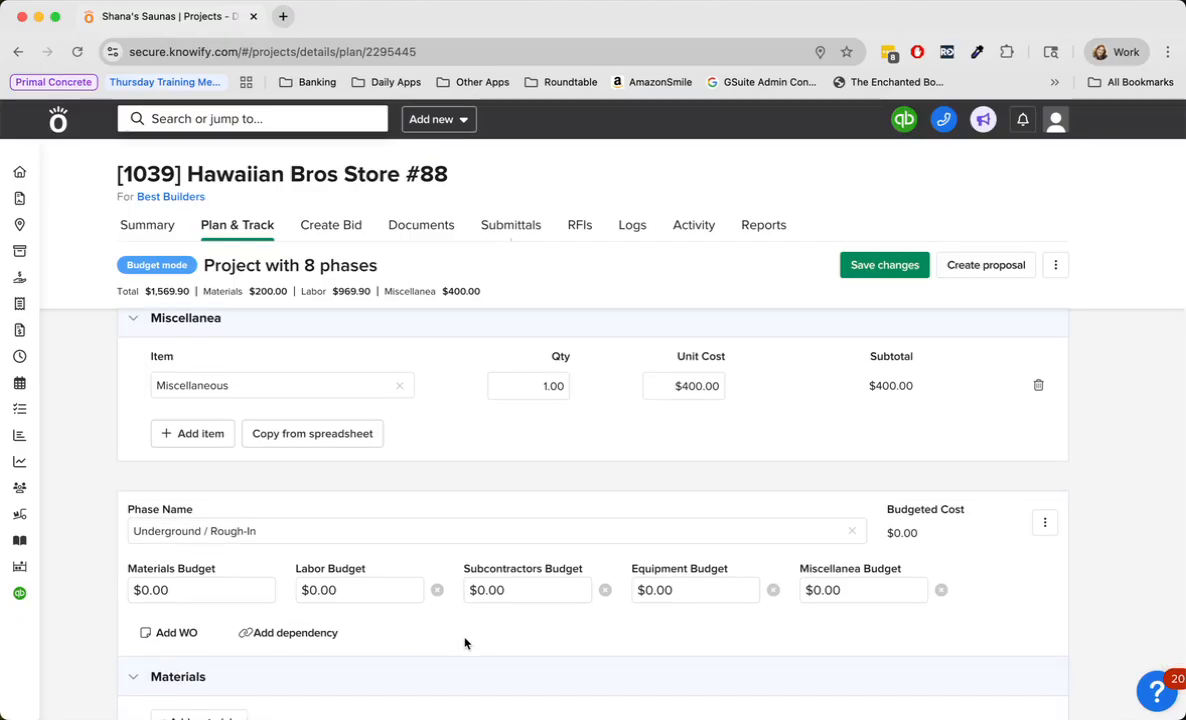
scroll(465, 642, down, 4)
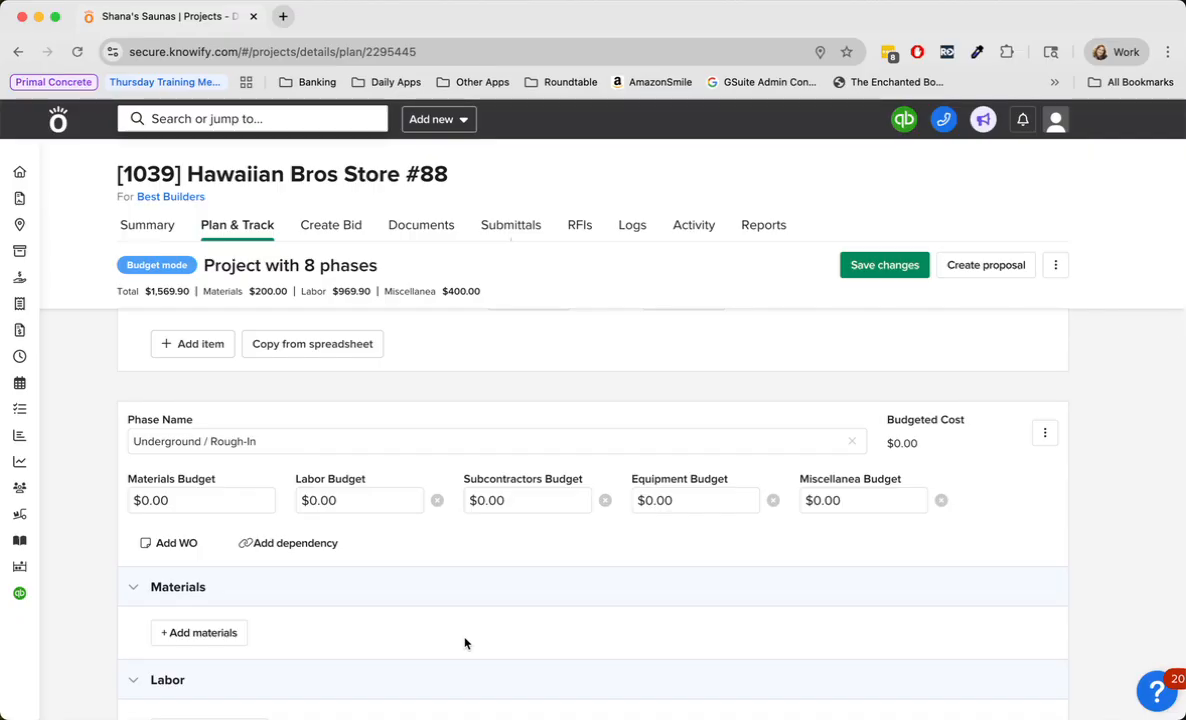
click(233, 634)
scroll(340, 620, down, 5)
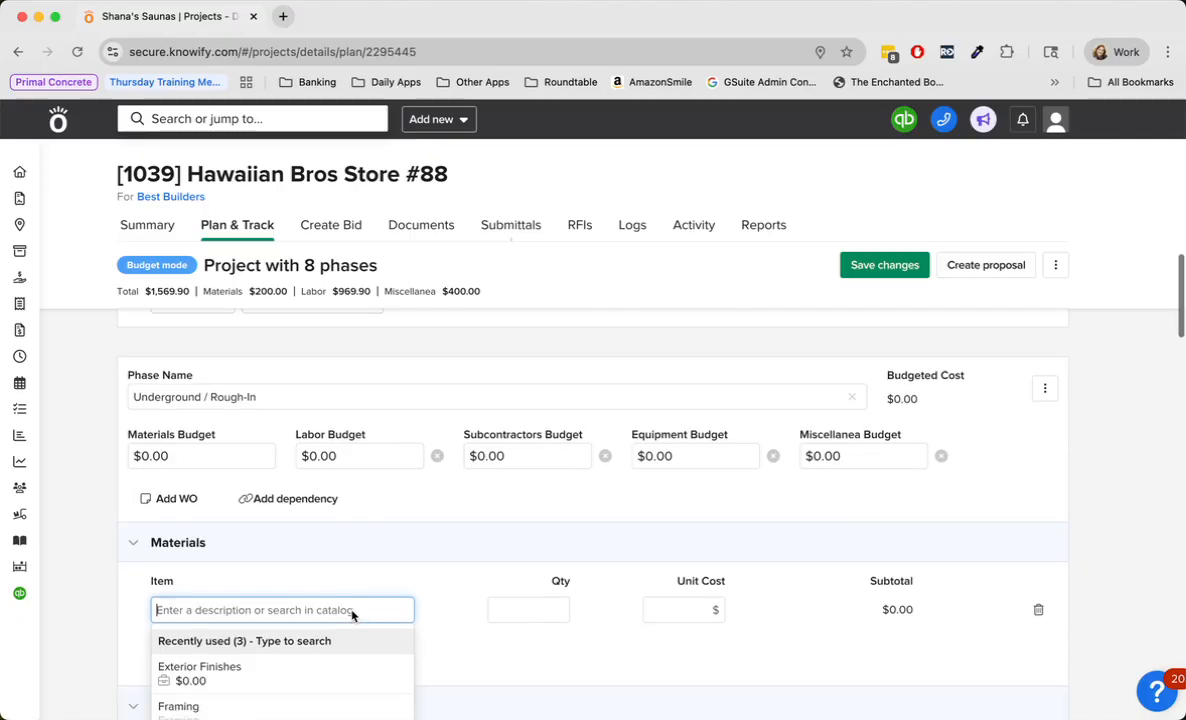
click(527, 614)
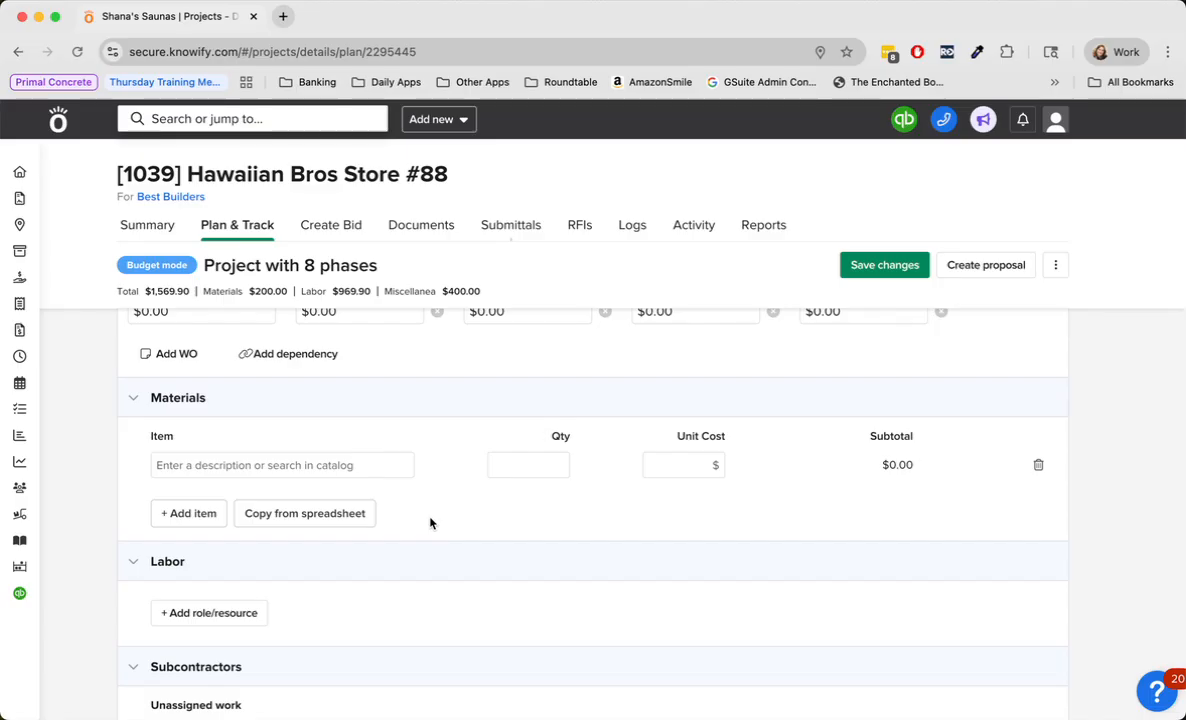
click(337, 518)
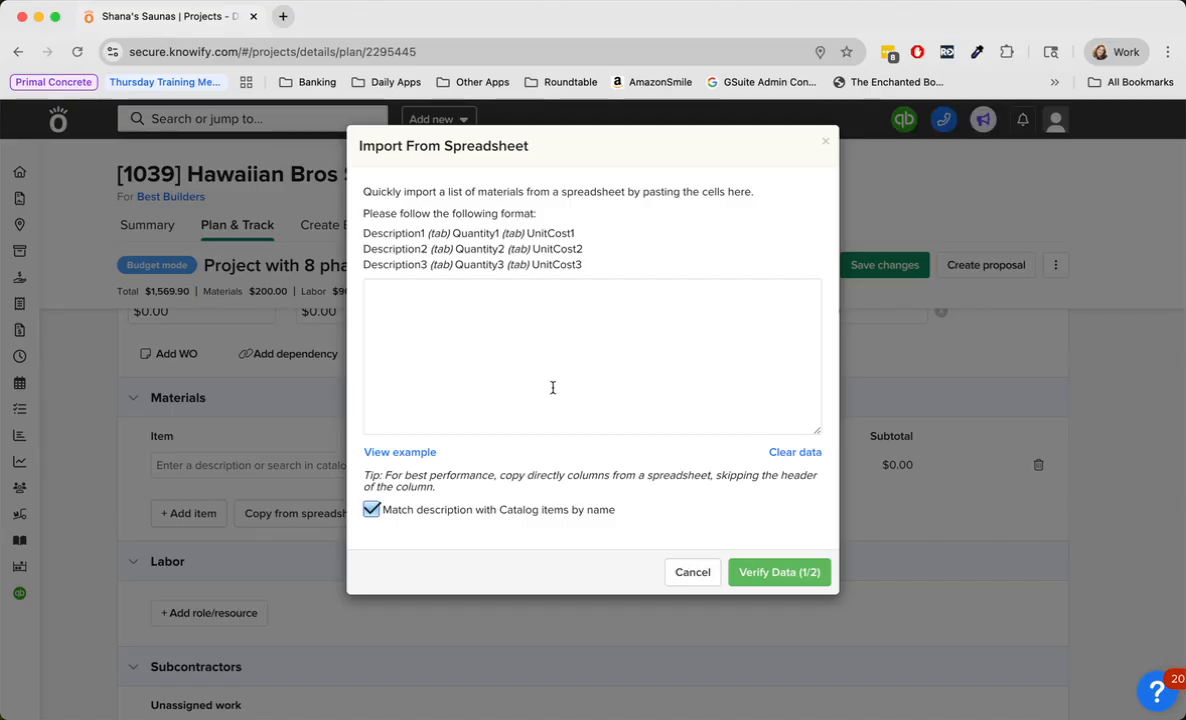
click(688, 580)
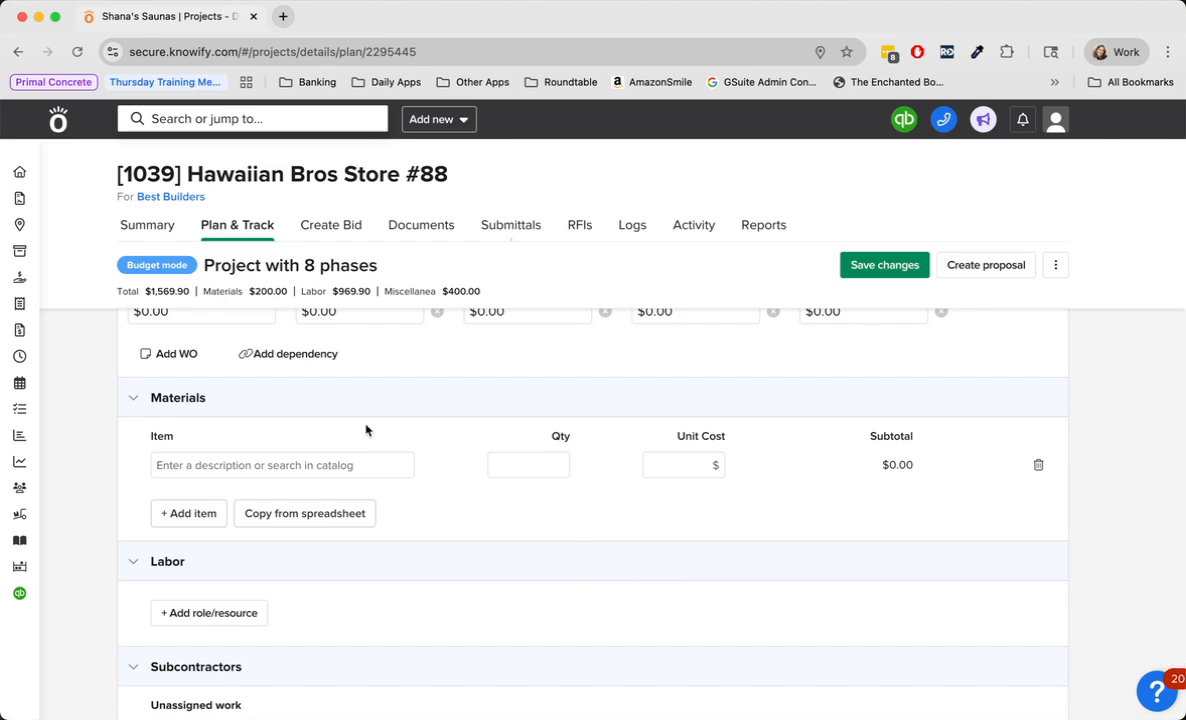
- Enter Electrical Components as the Underground / Rough-In material, with quantity 40 and a unit cost of $4.50
click(326, 464)
text(Ele)
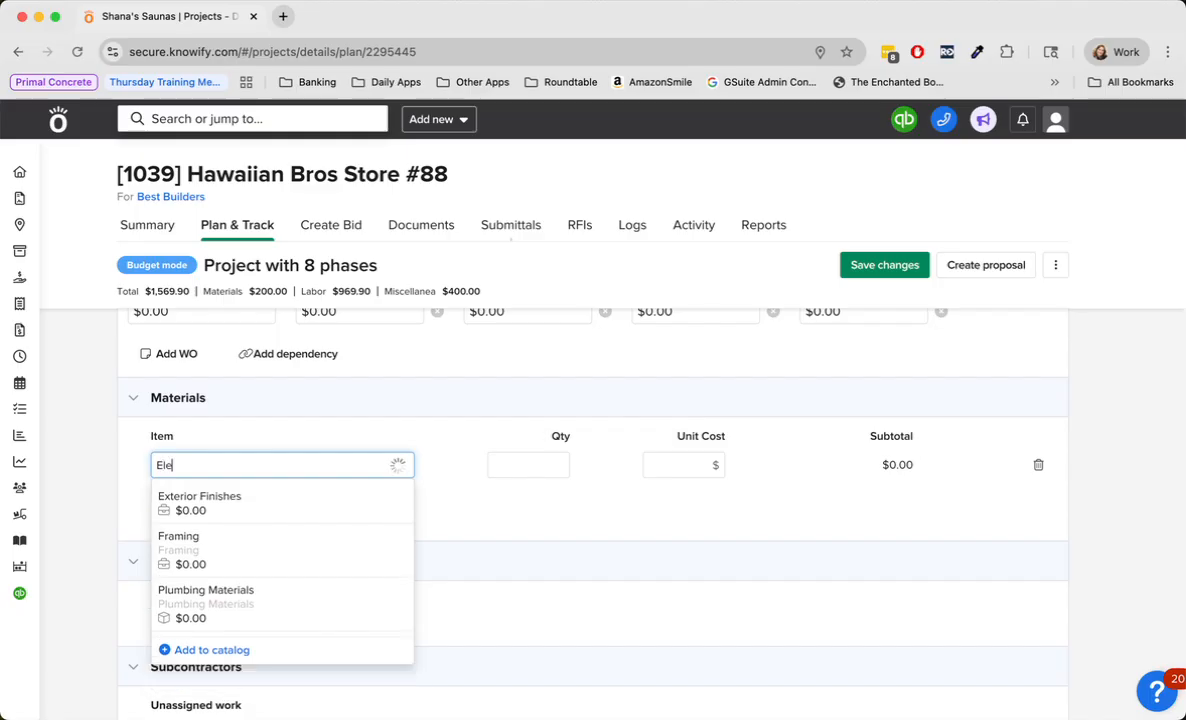
text(ctrical Compno)
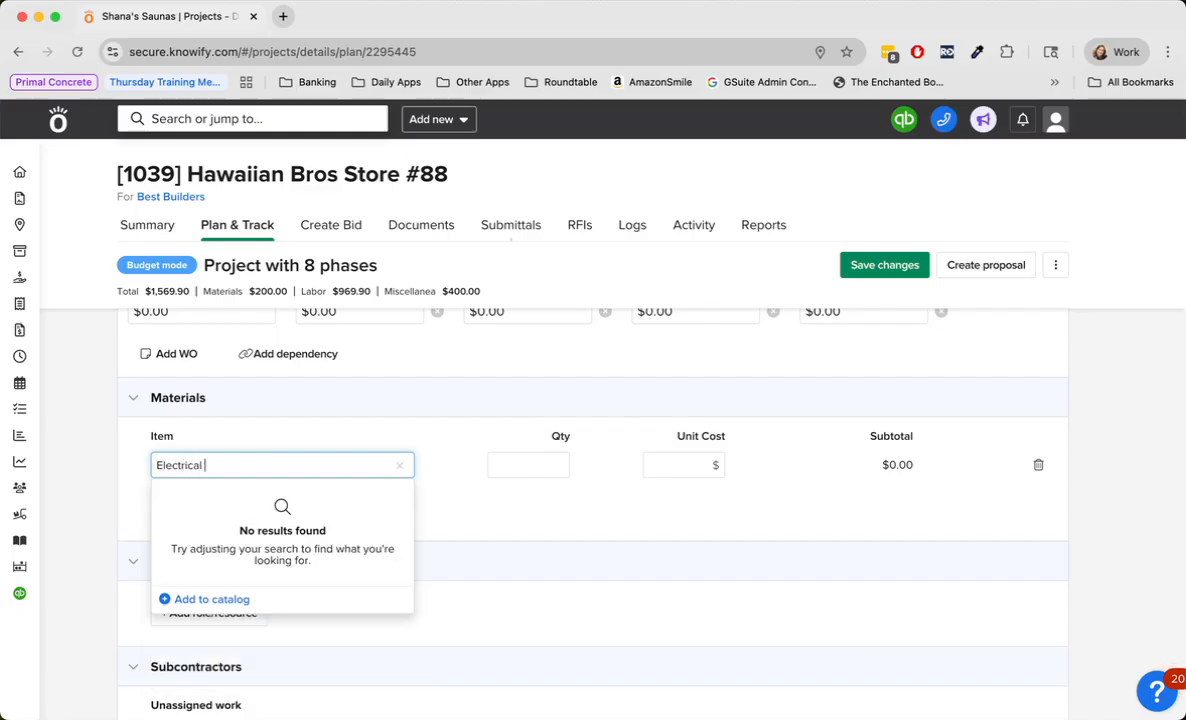
key(BackSpace)
key(BackSpace)
text(onents)
key(Tab)
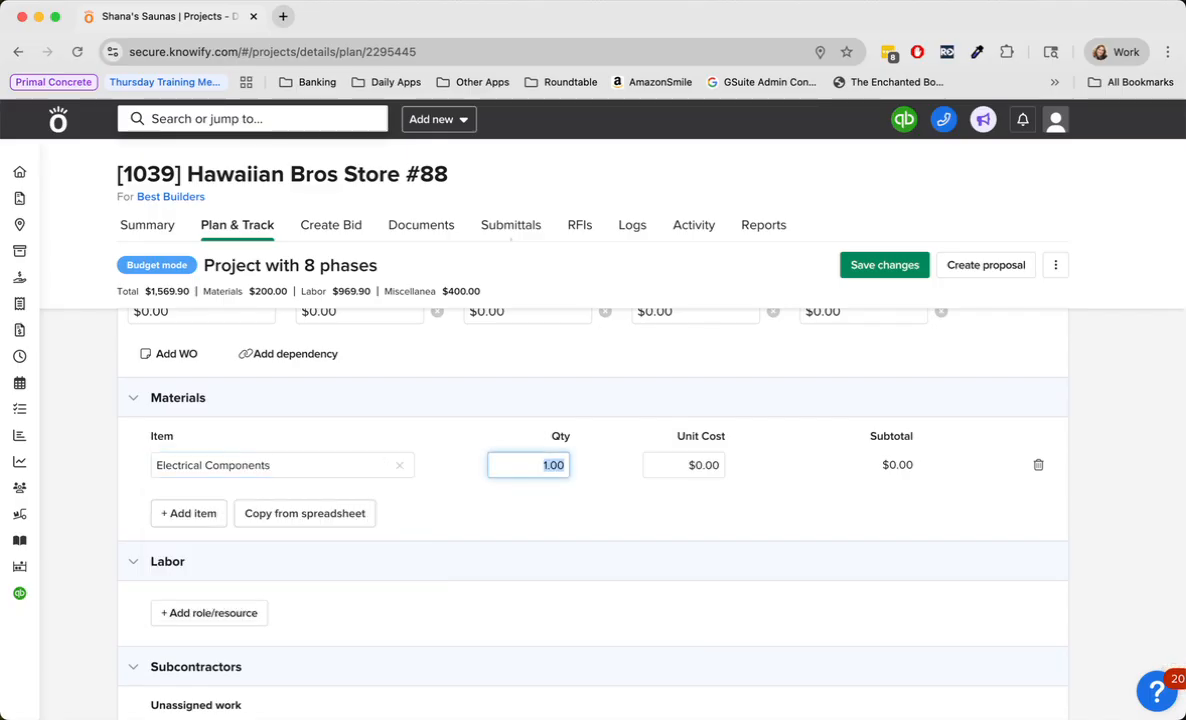
text(40)
key(Tab)
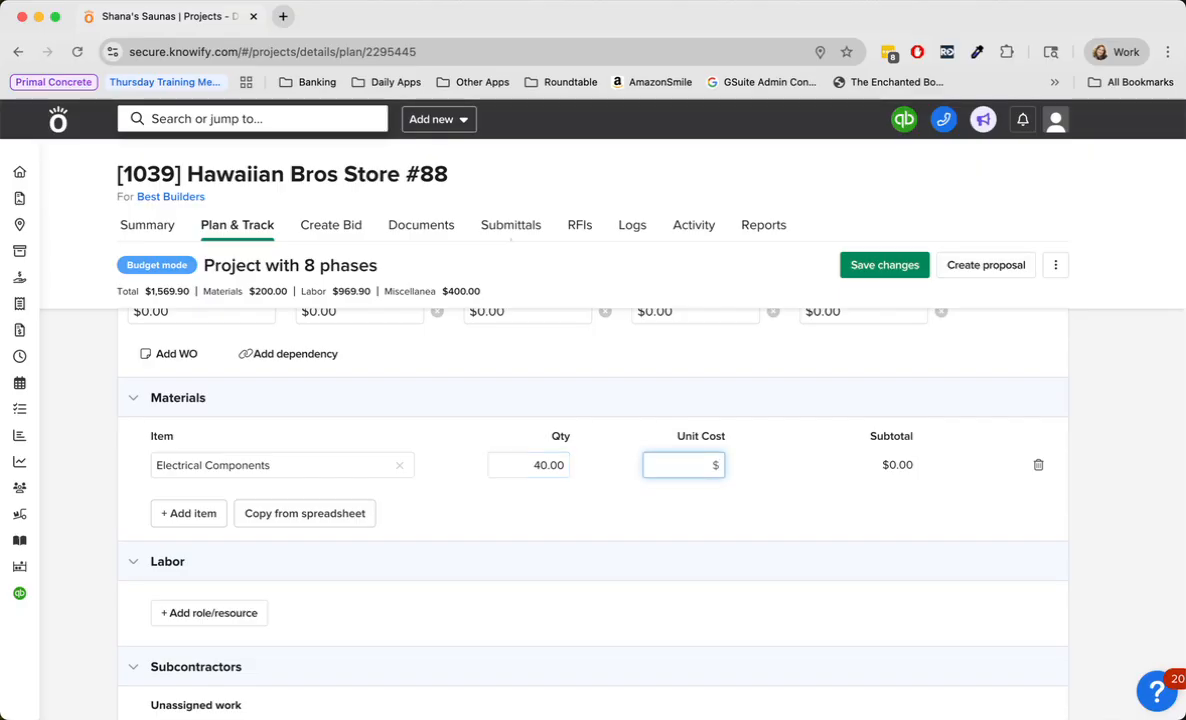
text(4.50)
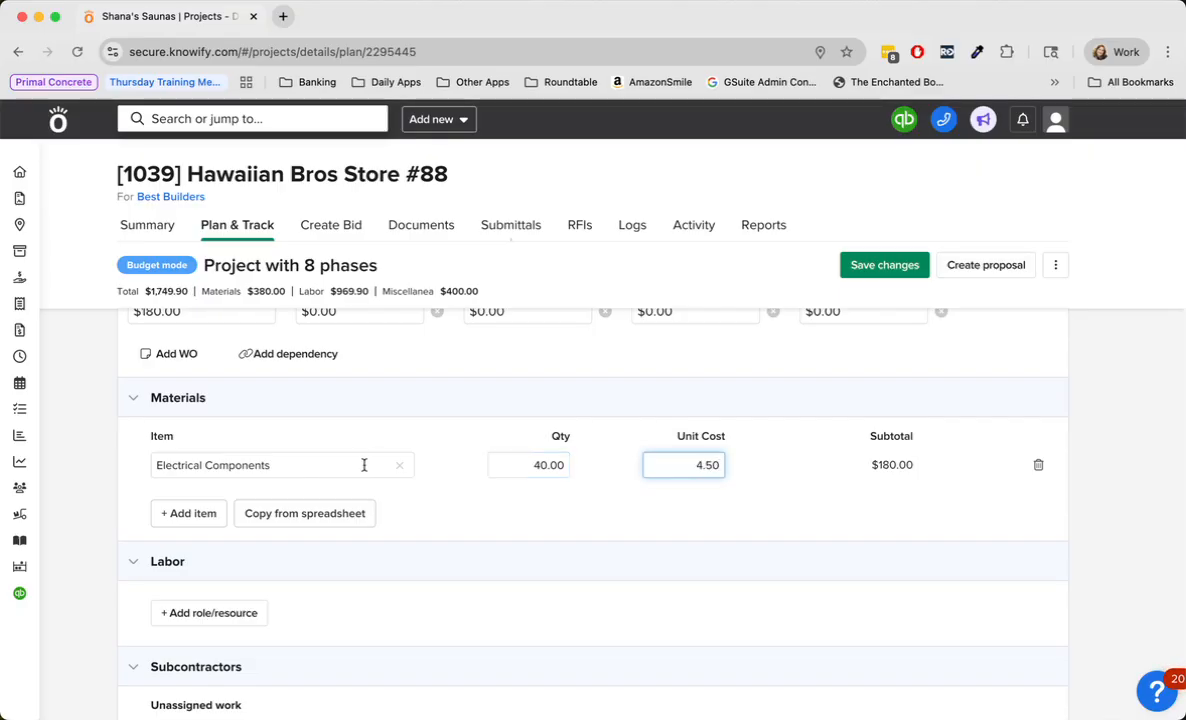
- Add Wire to the Underground / Rough-In materials, with quantity 100 and a unit cost of $3.50
click(188, 513)
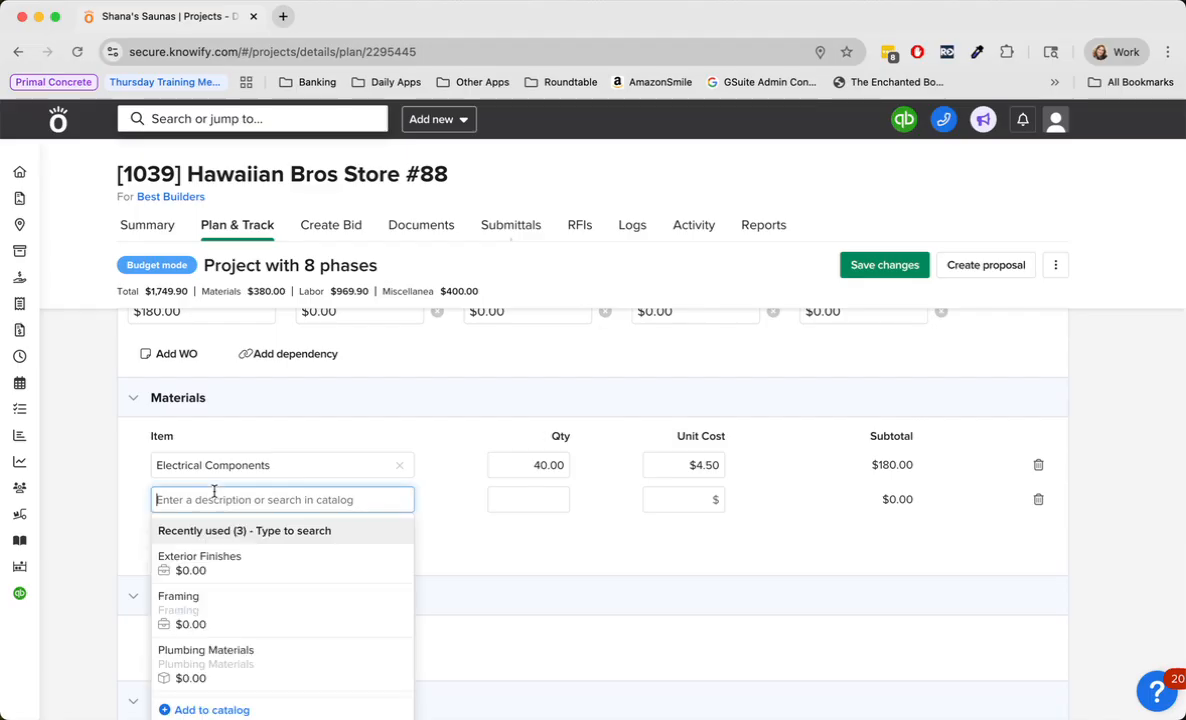
text(Wire)
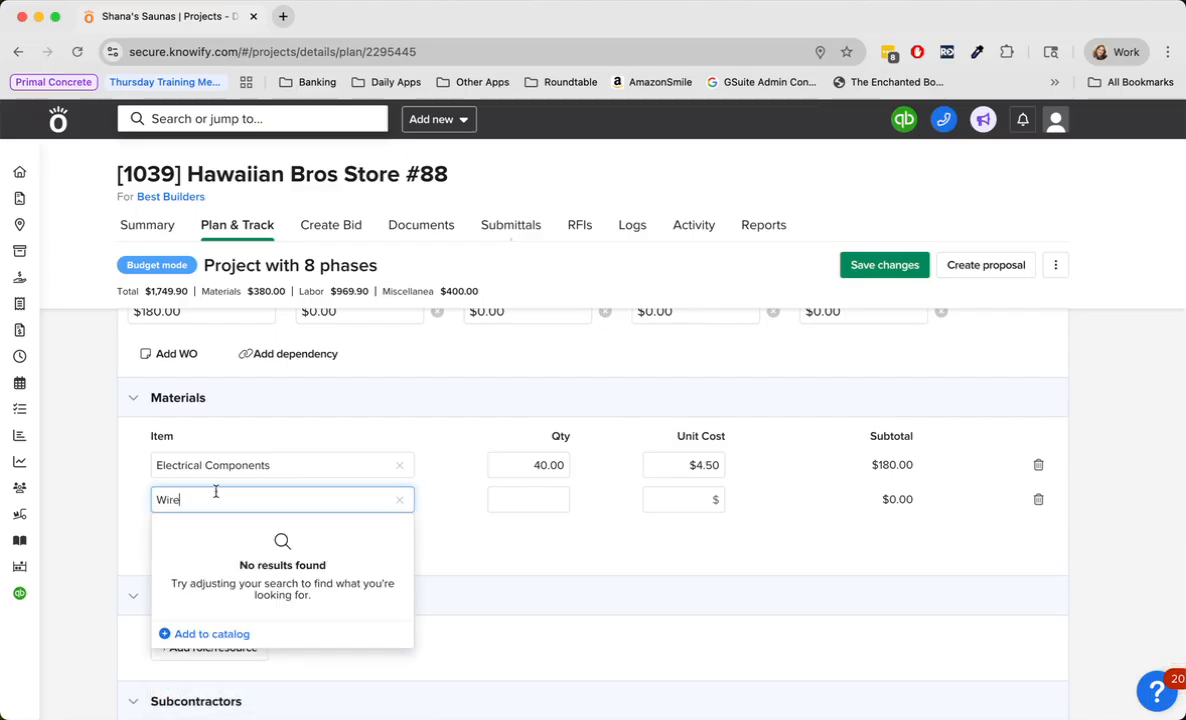
click(503, 499)
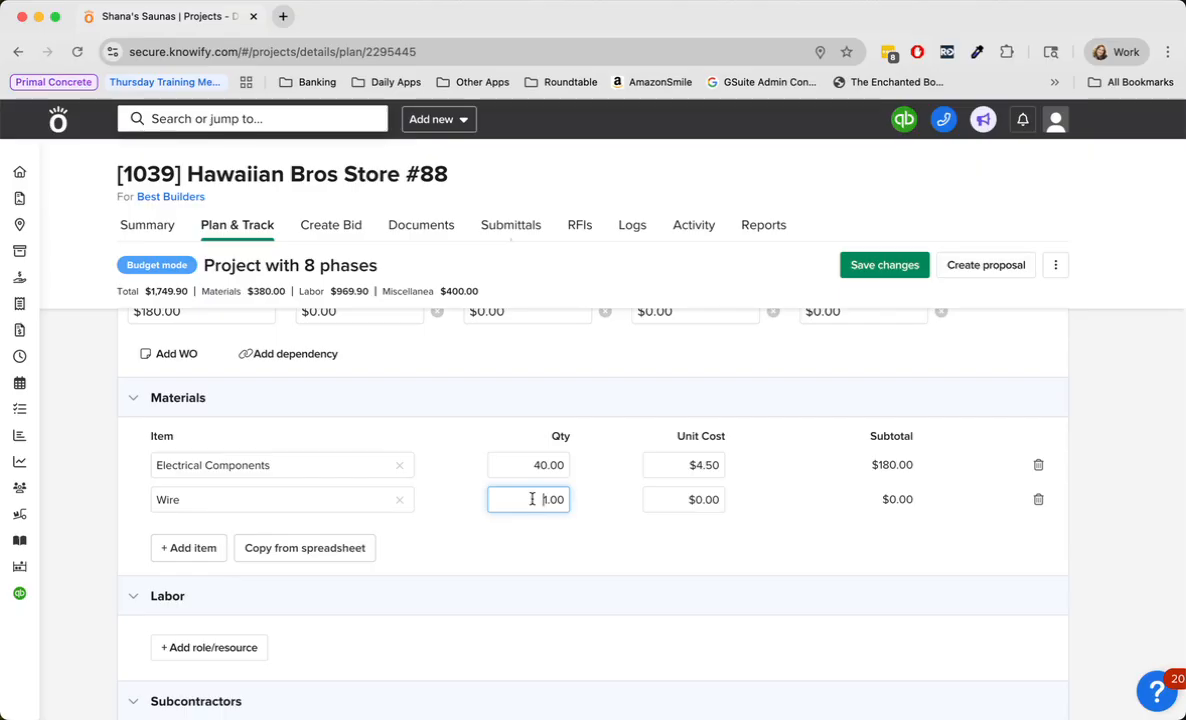
drag(534, 500, 560, 503)
text(100)
key(Tab)
text(3.50)
- Add Electrical Stuff to the Underground / Rough-In materials, with quantity 90 and a unit cost of $25
click(188, 548)
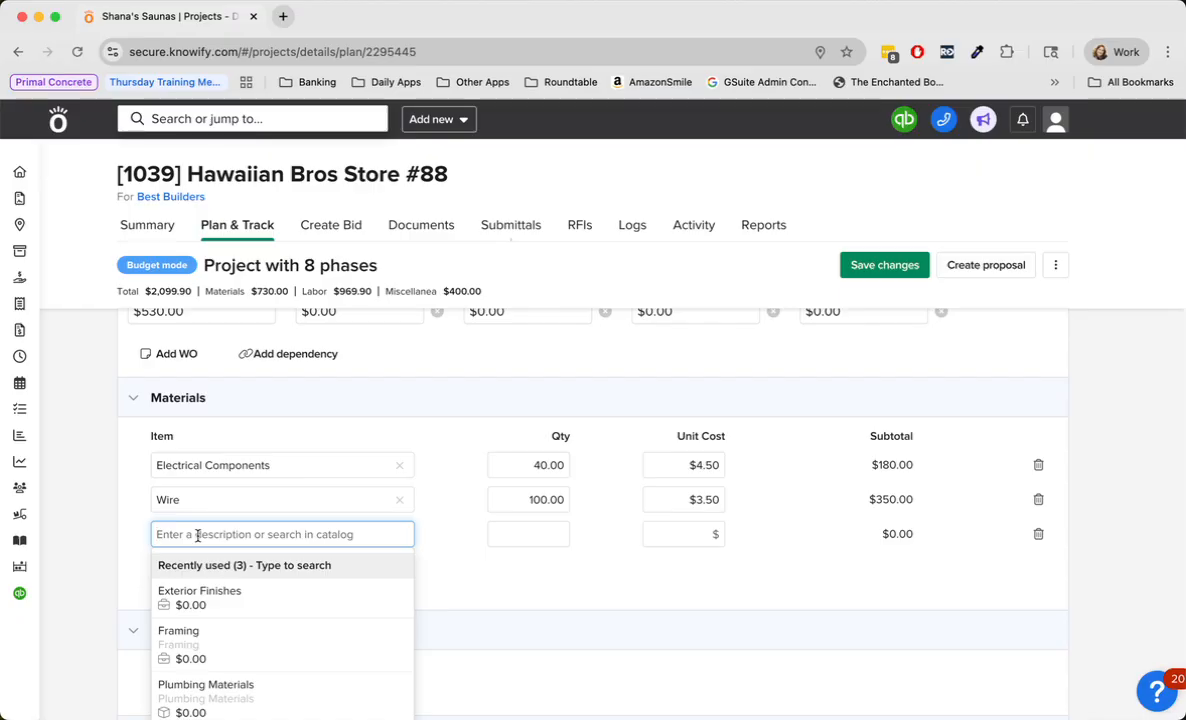
text(Elect)
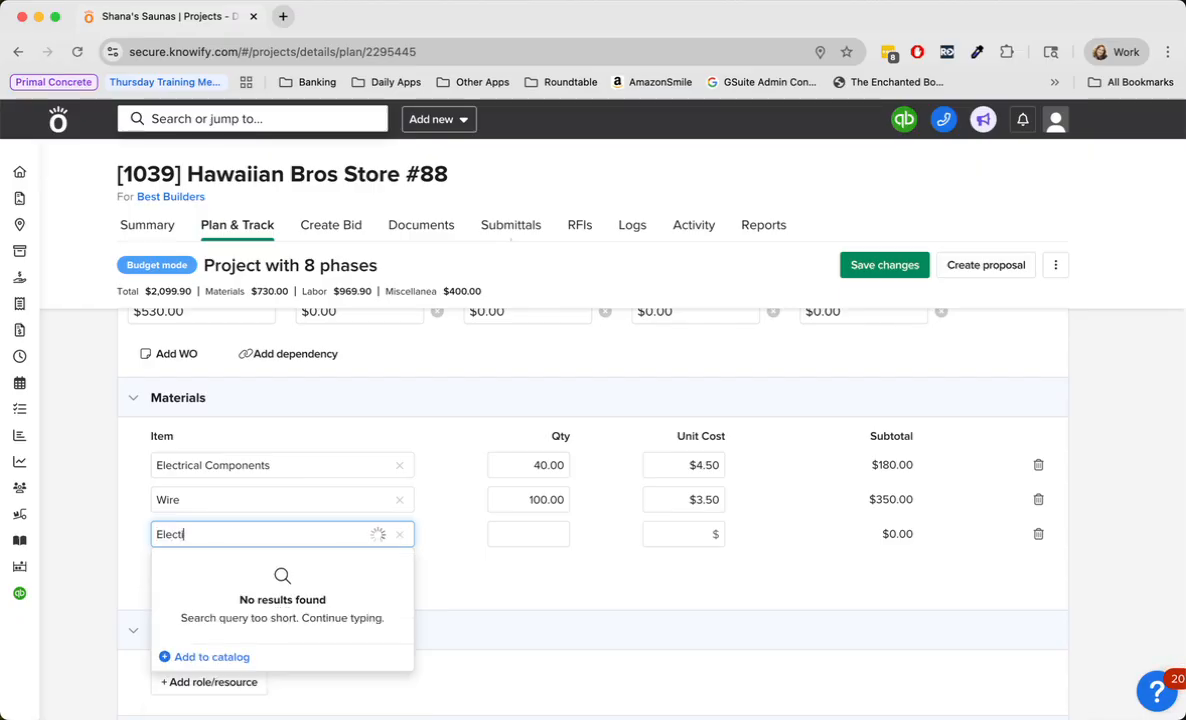
text(rical)
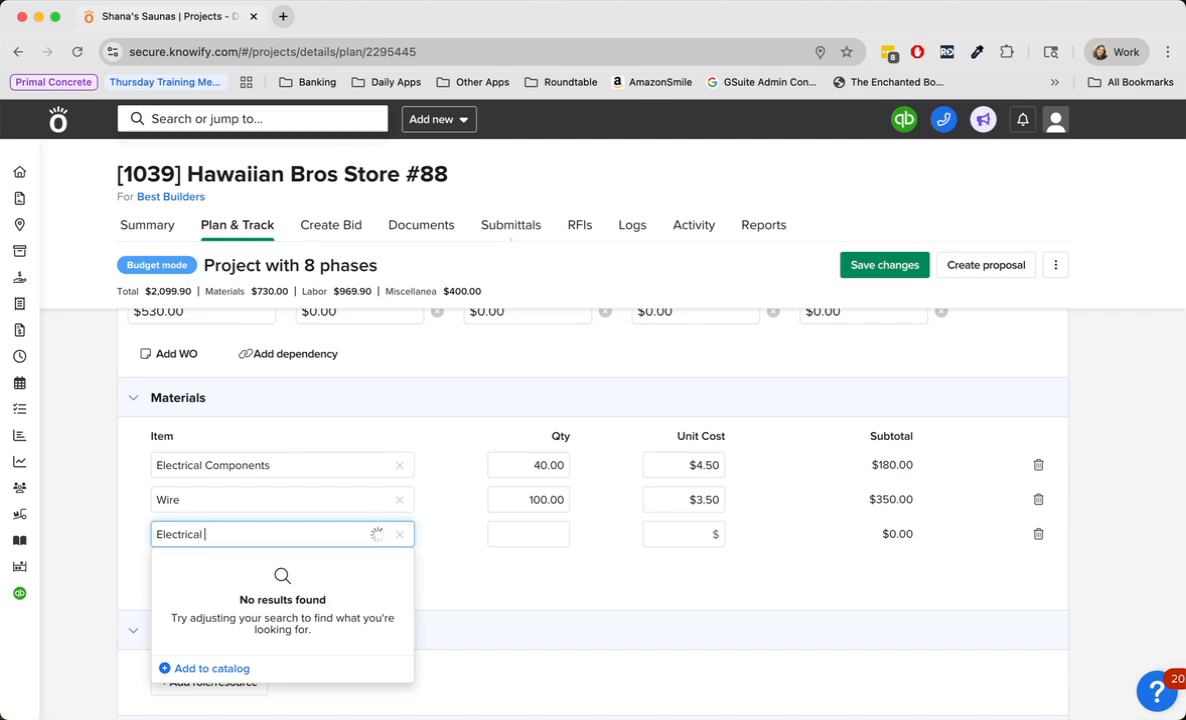
text( Stuff)
key(Tab)
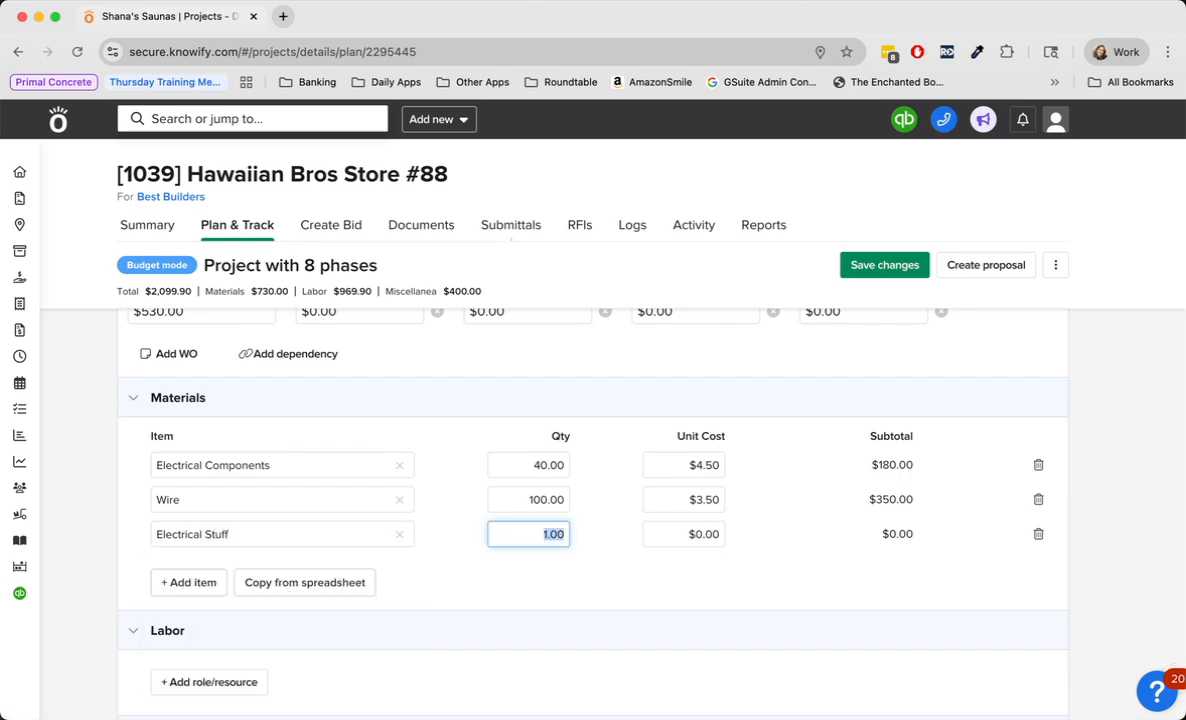
text(90)
key(Tab)
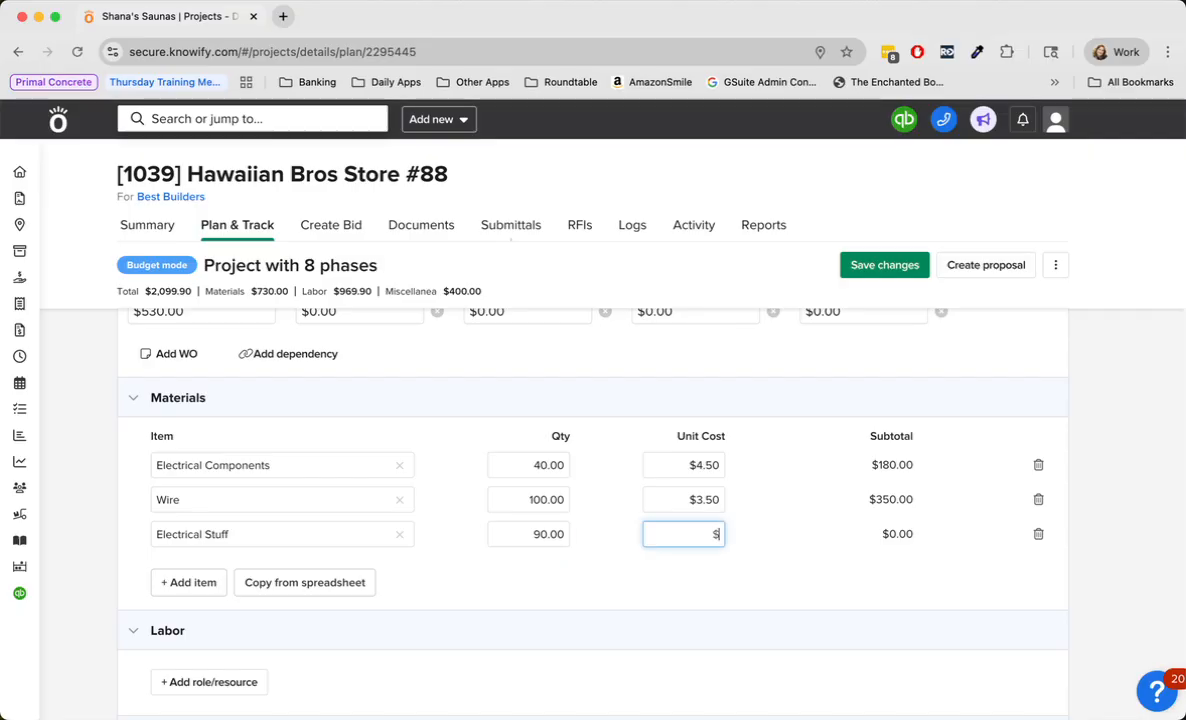
text(25)
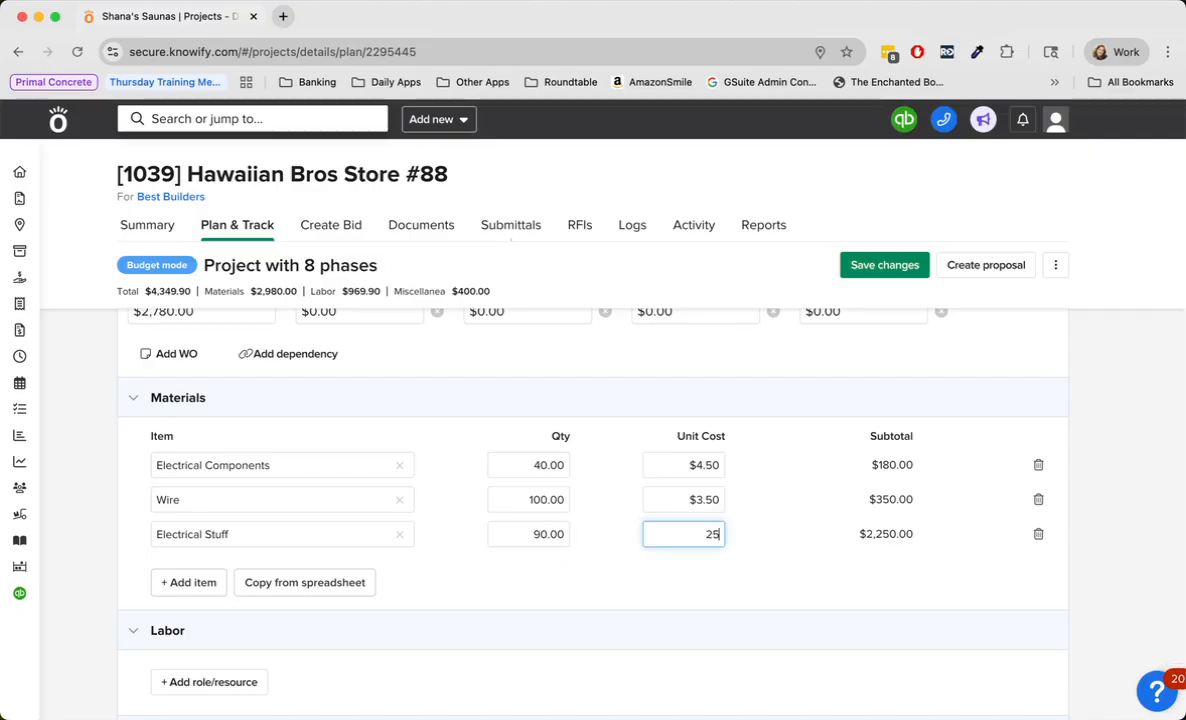
key(Tab)
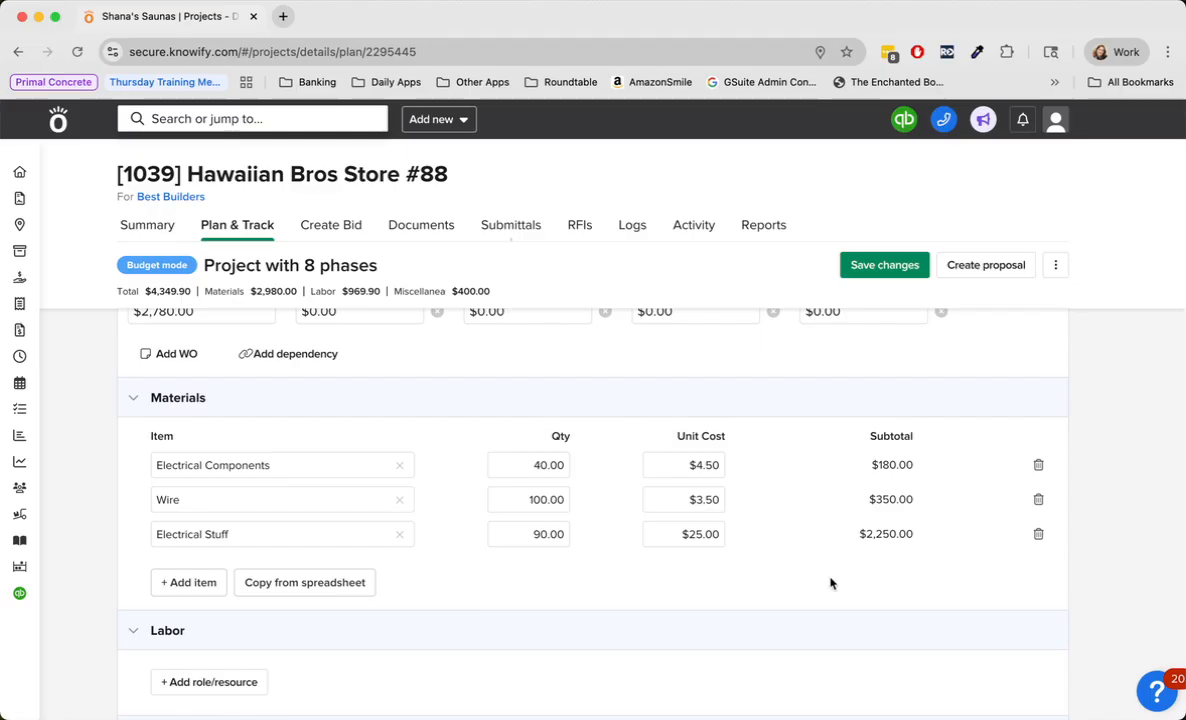
- Add the Project Manager role to the Underground / Rough-In labor with 100 hours
scroll(839, 503, up, 2)
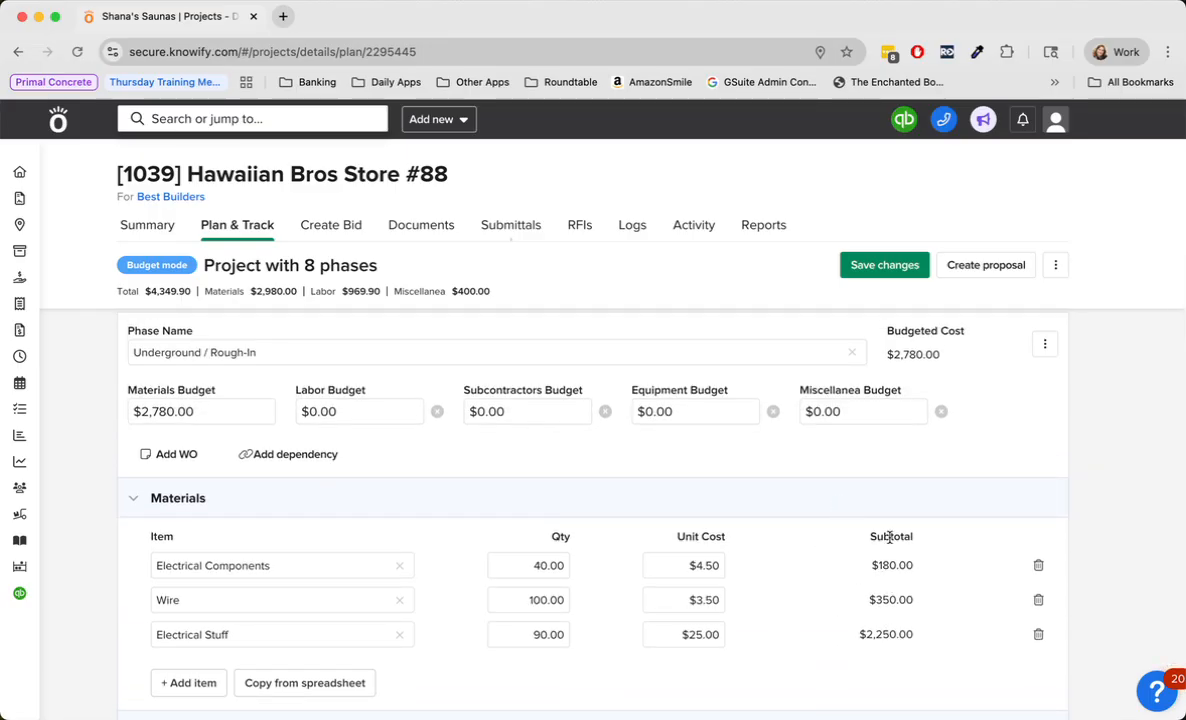
scroll(806, 632, down, 1)
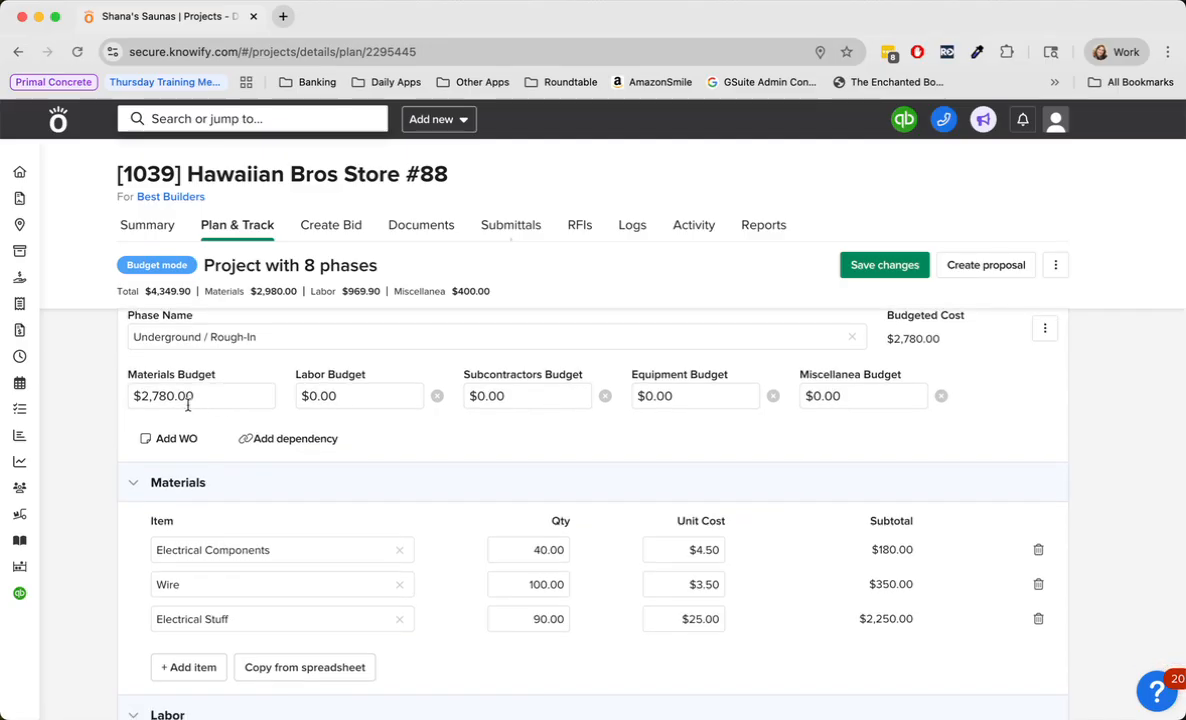
scroll(215, 450, down, 3)
scroll(215, 450, up, 3)
scroll(215, 450, up, 2)
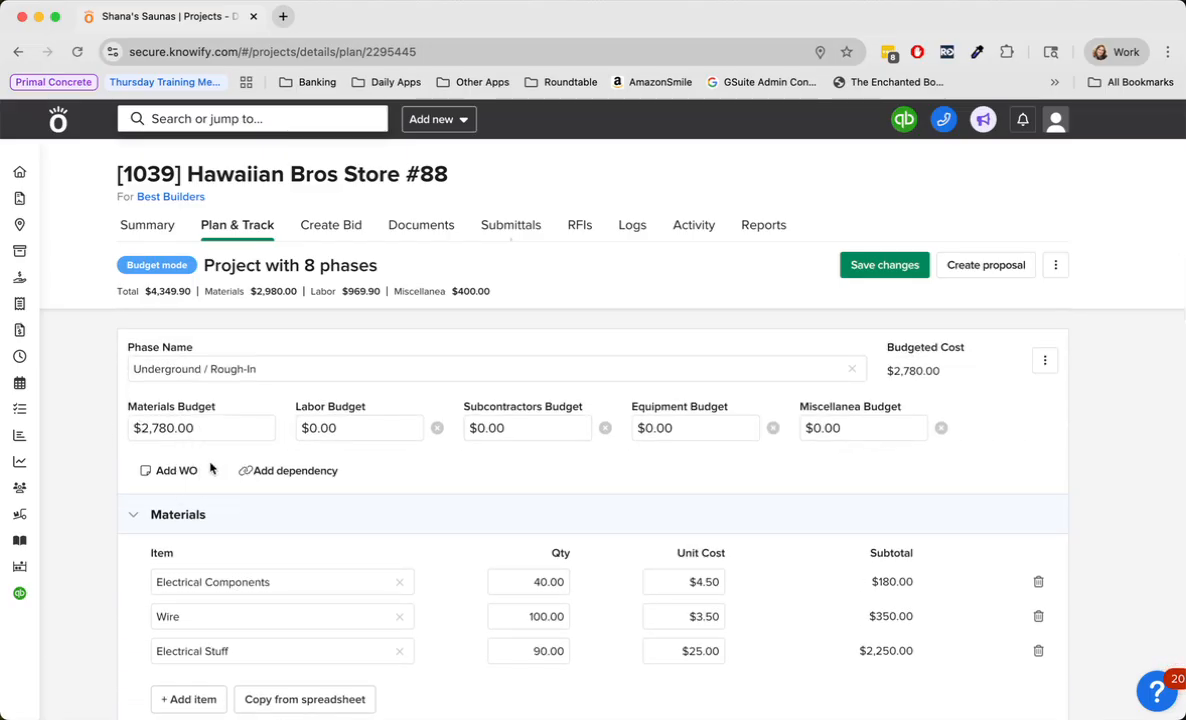
scroll(210, 470, down, 6)
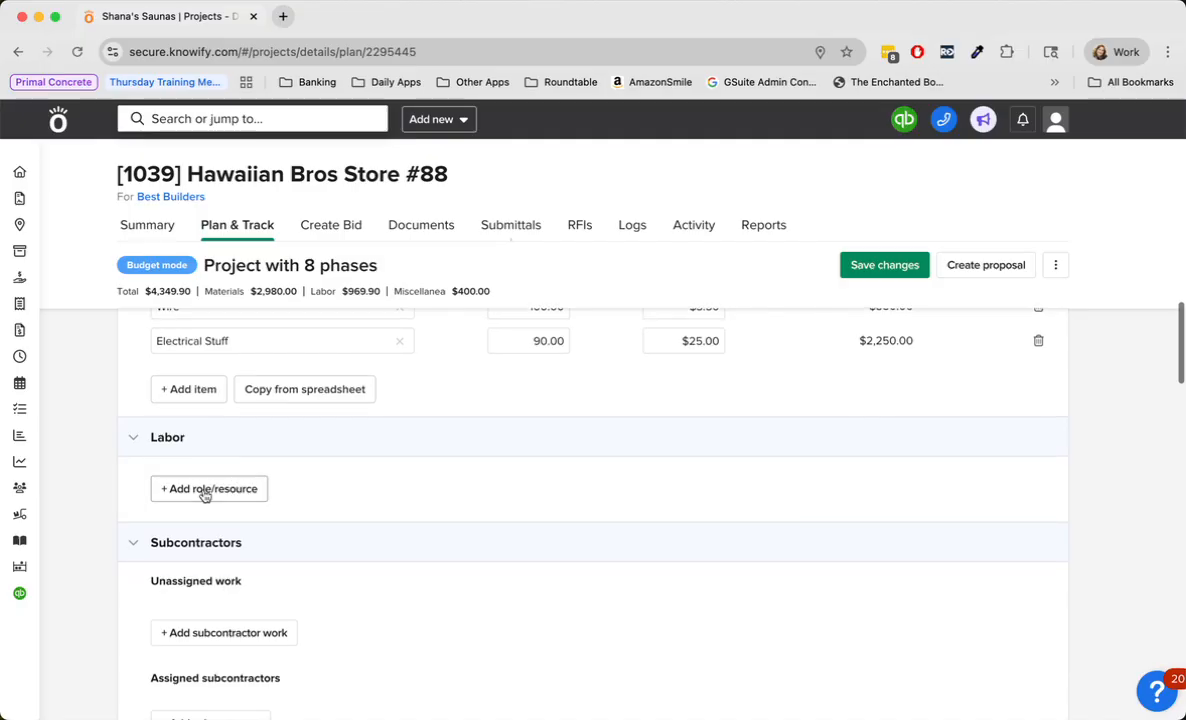
click(205, 490)
click(363, 508)
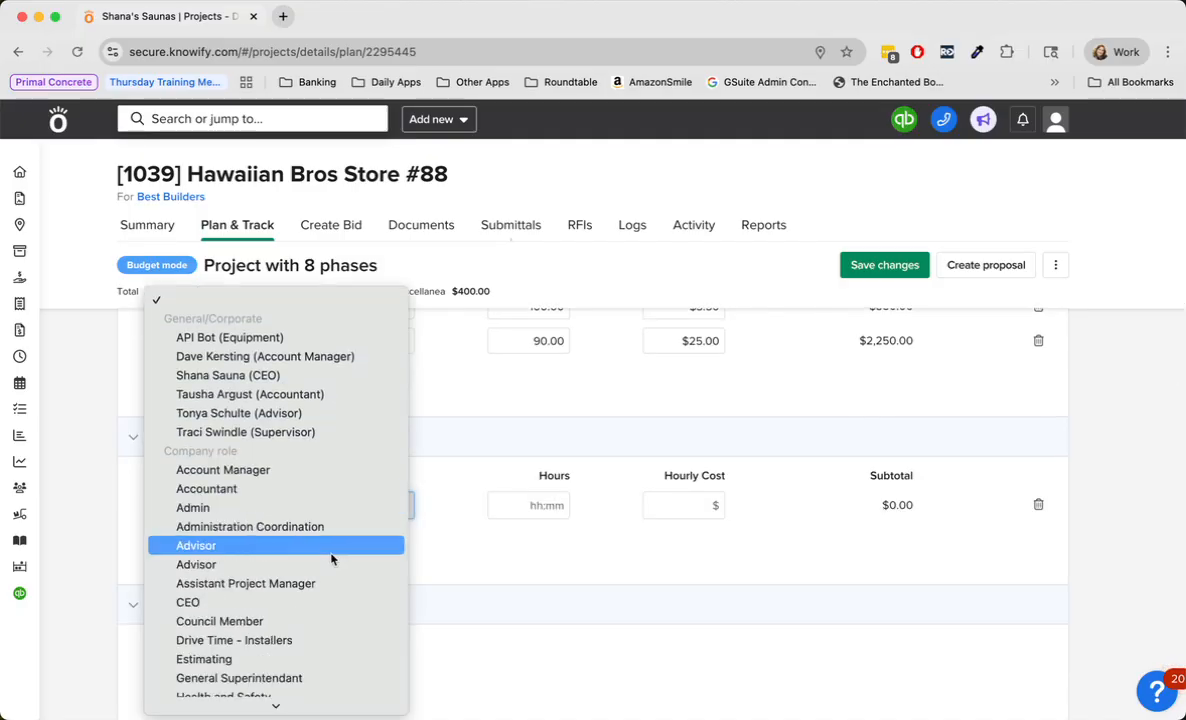
scroll(333, 560, down, 5)
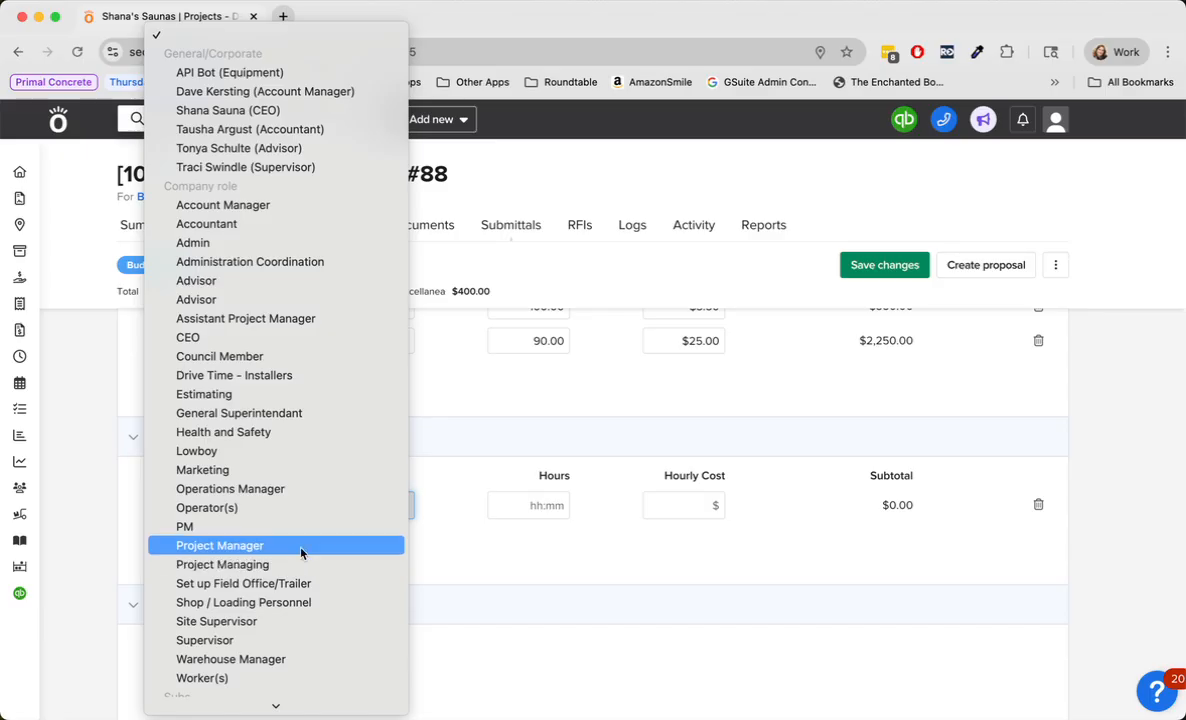
click(300, 548)
click(530, 506)
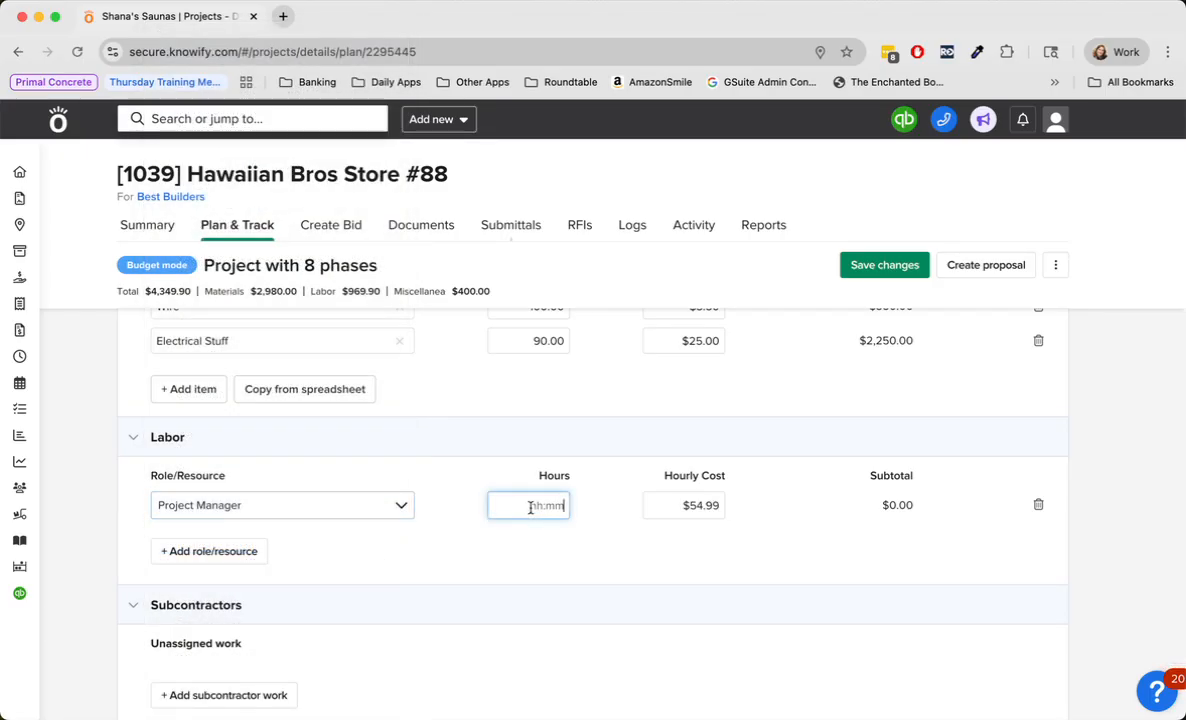
text(100)
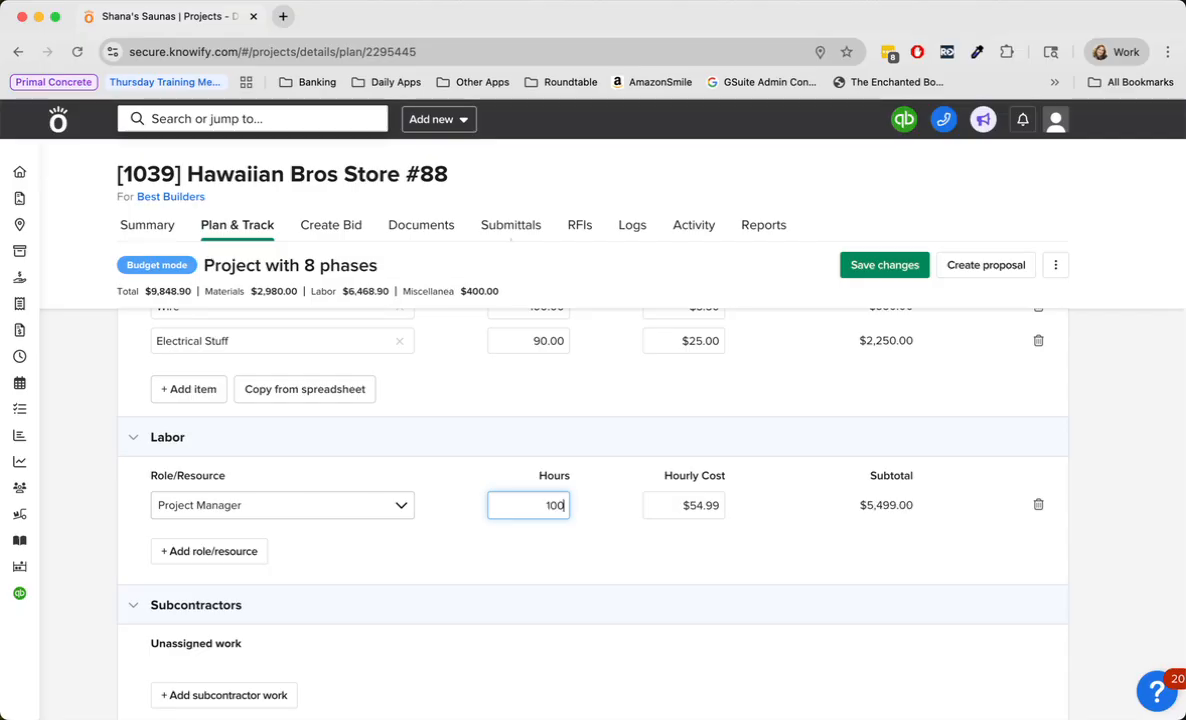
- Add the Worker(s) role to the Underground / Rough-In labor with 100 hours
click(206, 551)
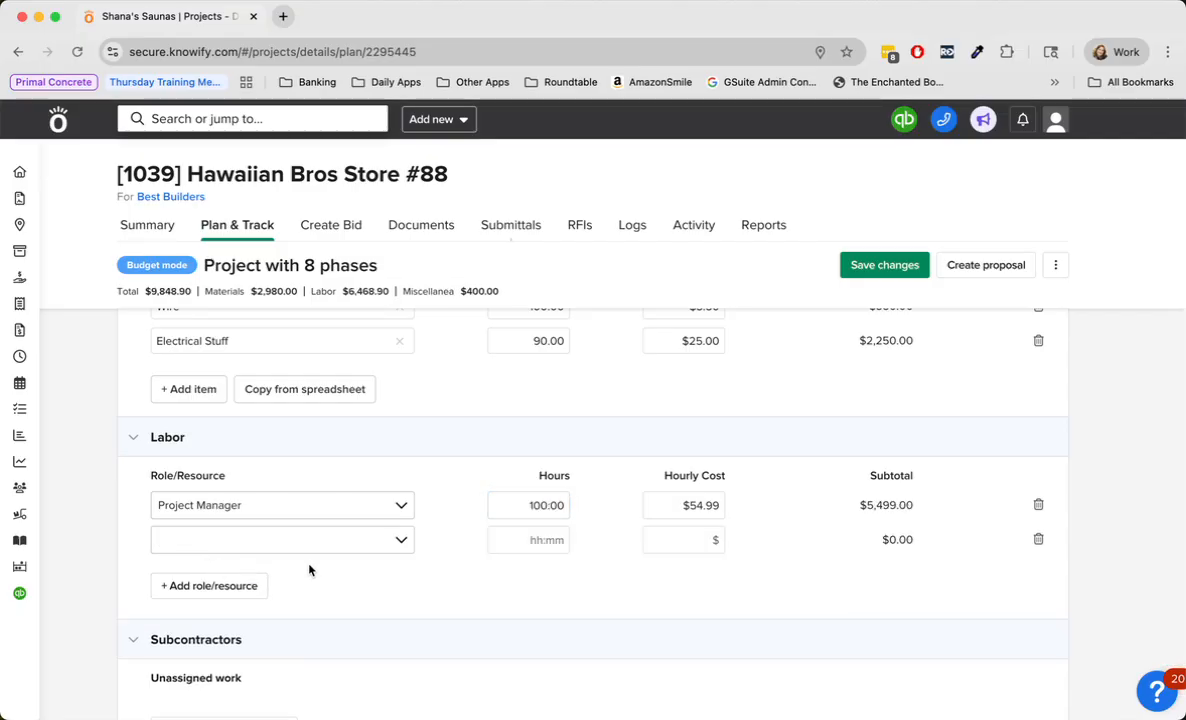
click(391, 536)
scroll(391, 536, down, 10)
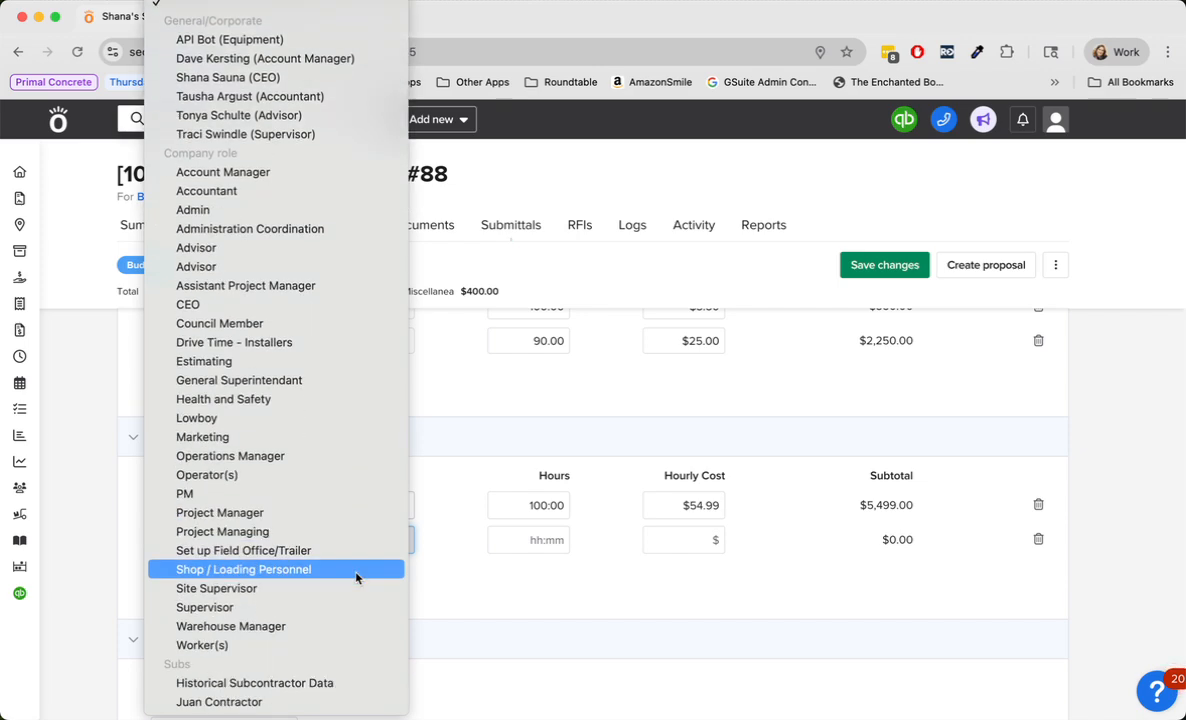
click(329, 645)
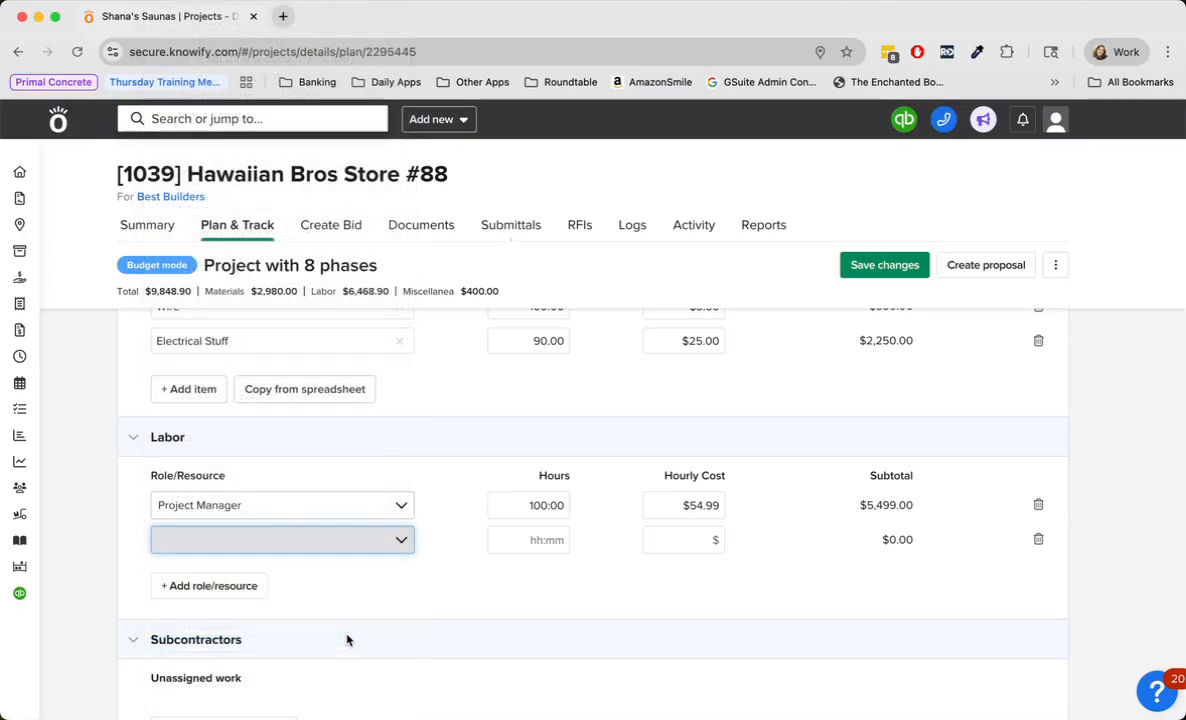
click(538, 543)
text(100)
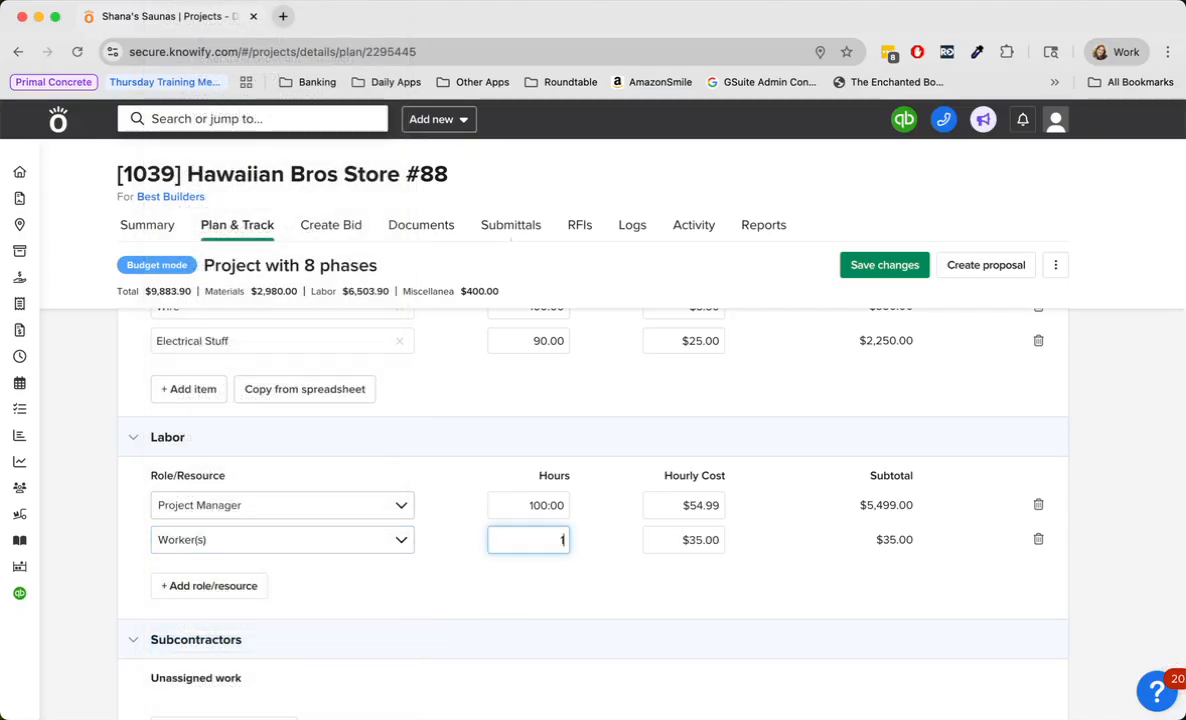
click(499, 577)
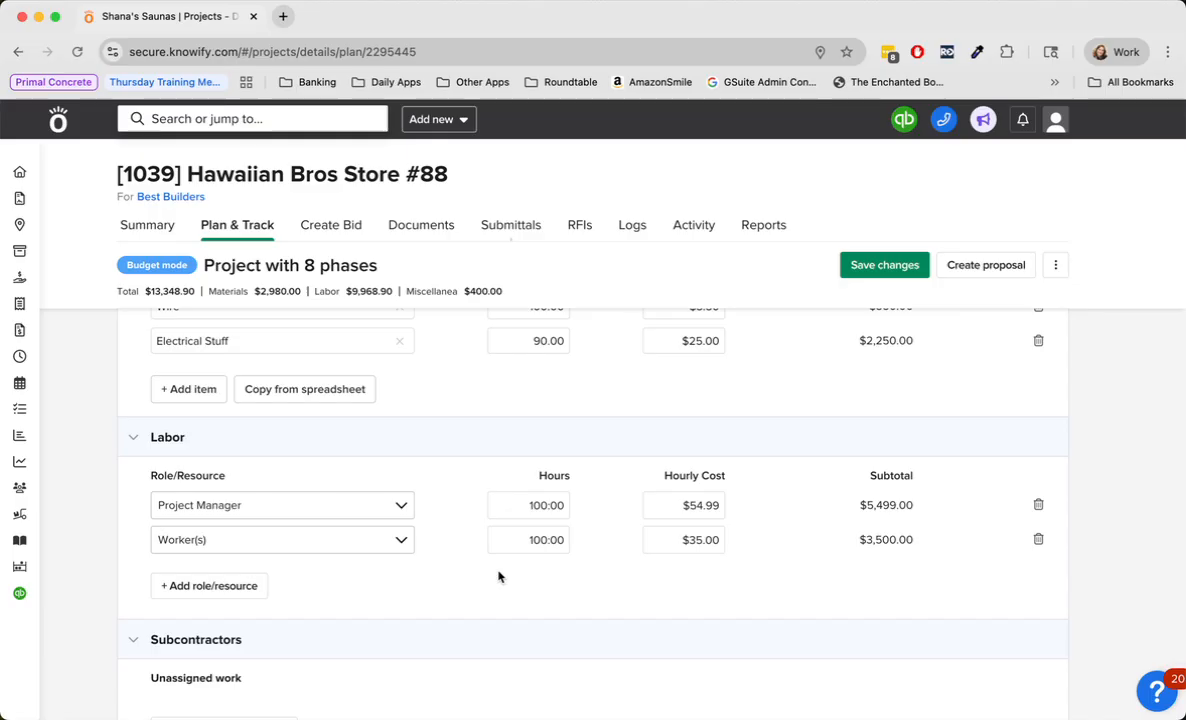
- Add Electrical Help as unassigned subcontractor work in the Underground / Rough-In phase, with a value of $5,000
scroll(499, 577, down, 1)
scroll(649, 503, down, 3)
scroll(420, 590, up, 1)
scroll(420, 590, down, 2)
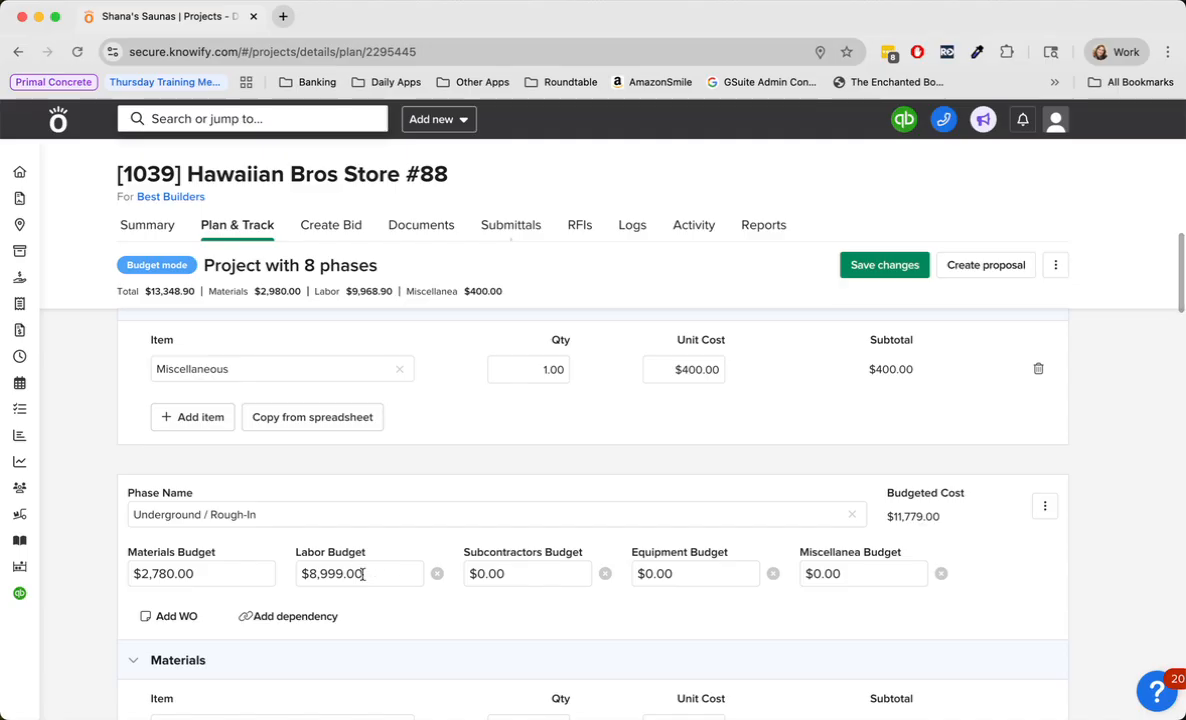
scroll(365, 575, down, 6)
scroll(365, 582, down, 2)
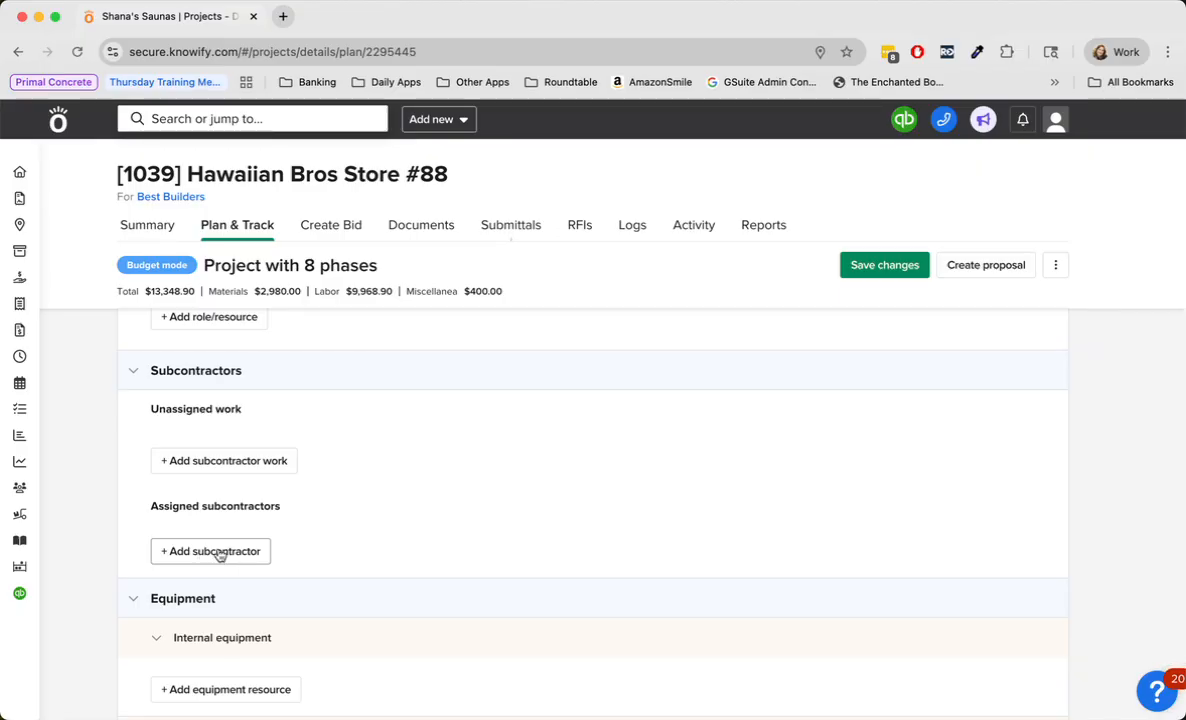
click(243, 463)
click(240, 476)
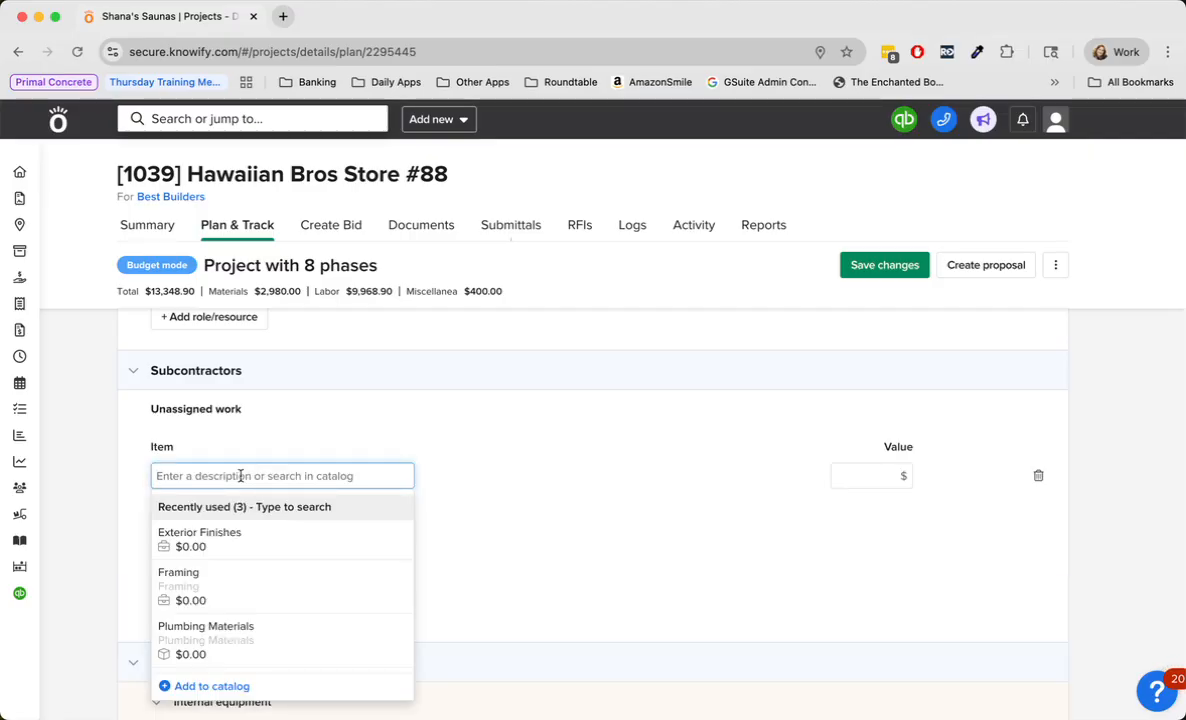
text(Electric)
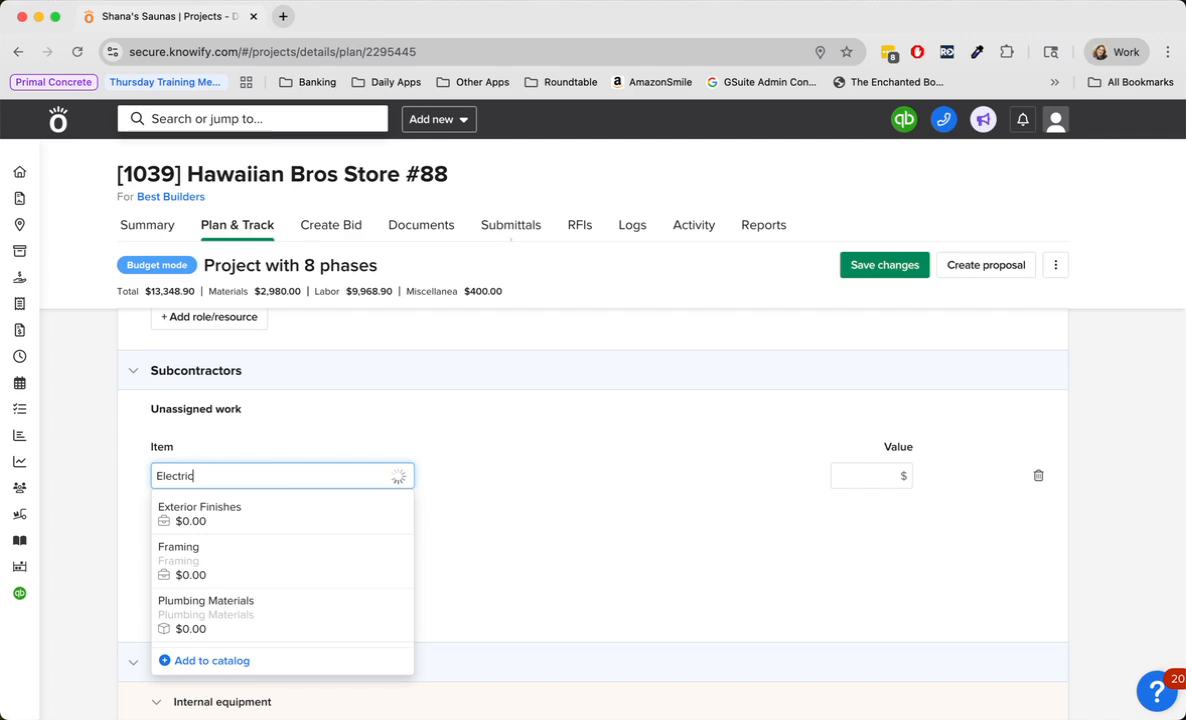
text(al Help)
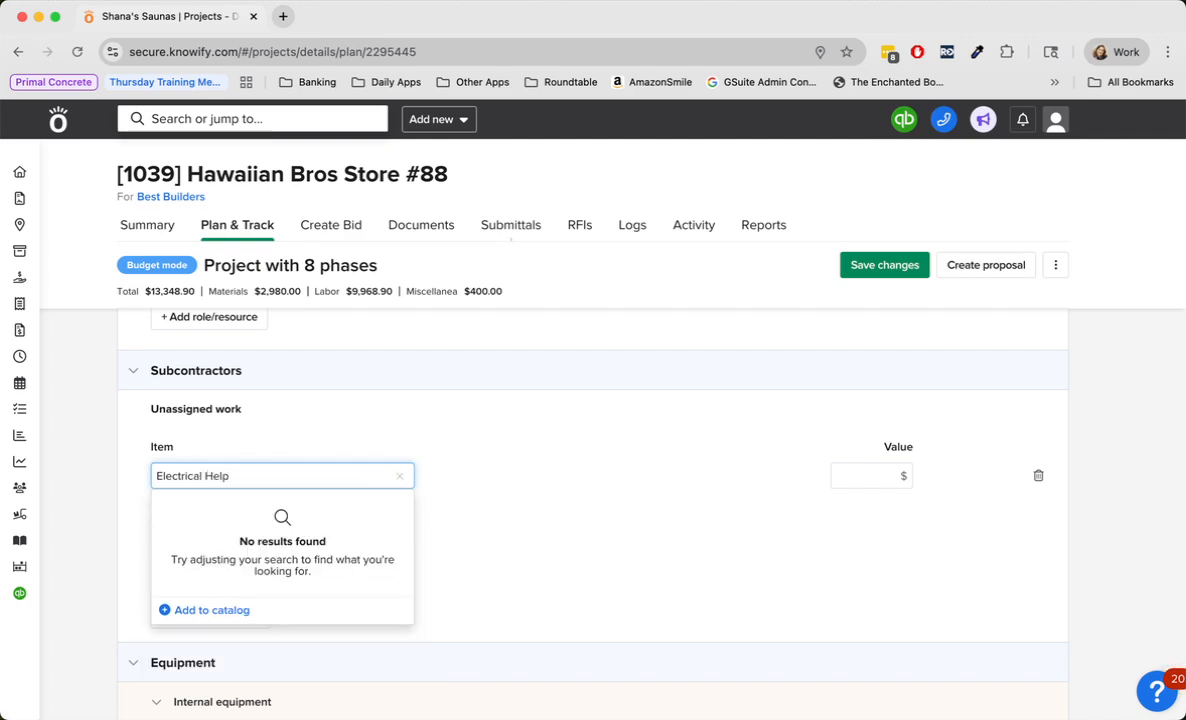
click(900, 476)
text(5000)
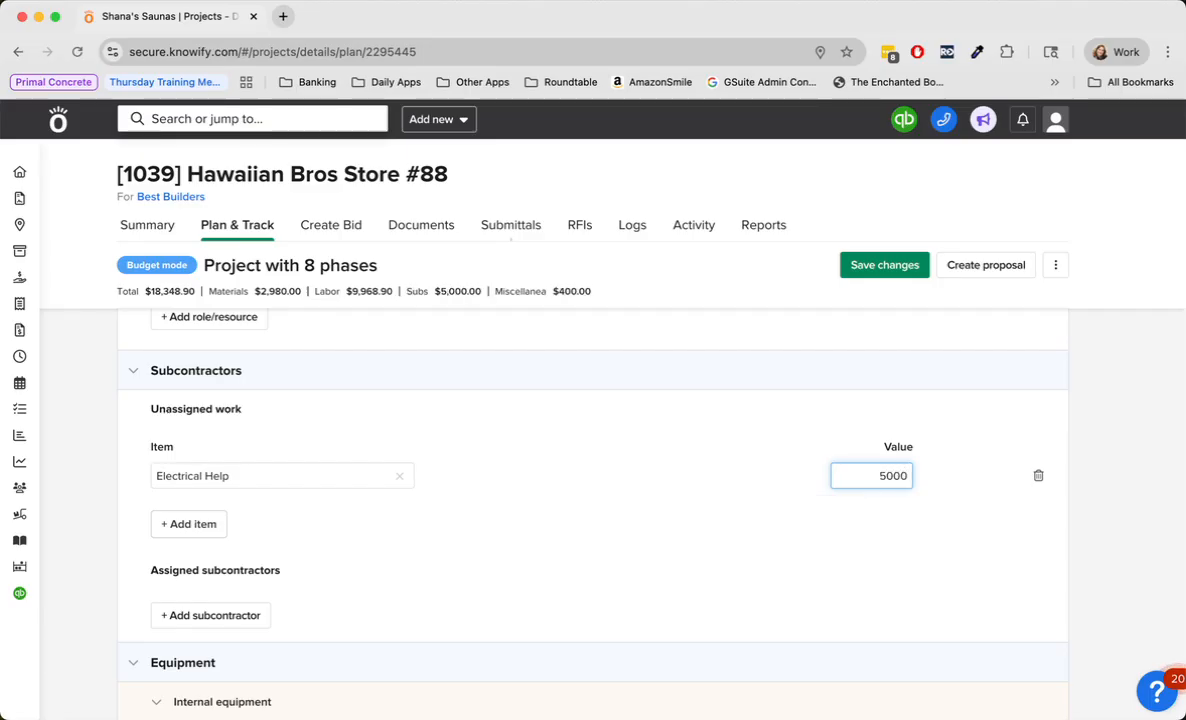
click(723, 492)
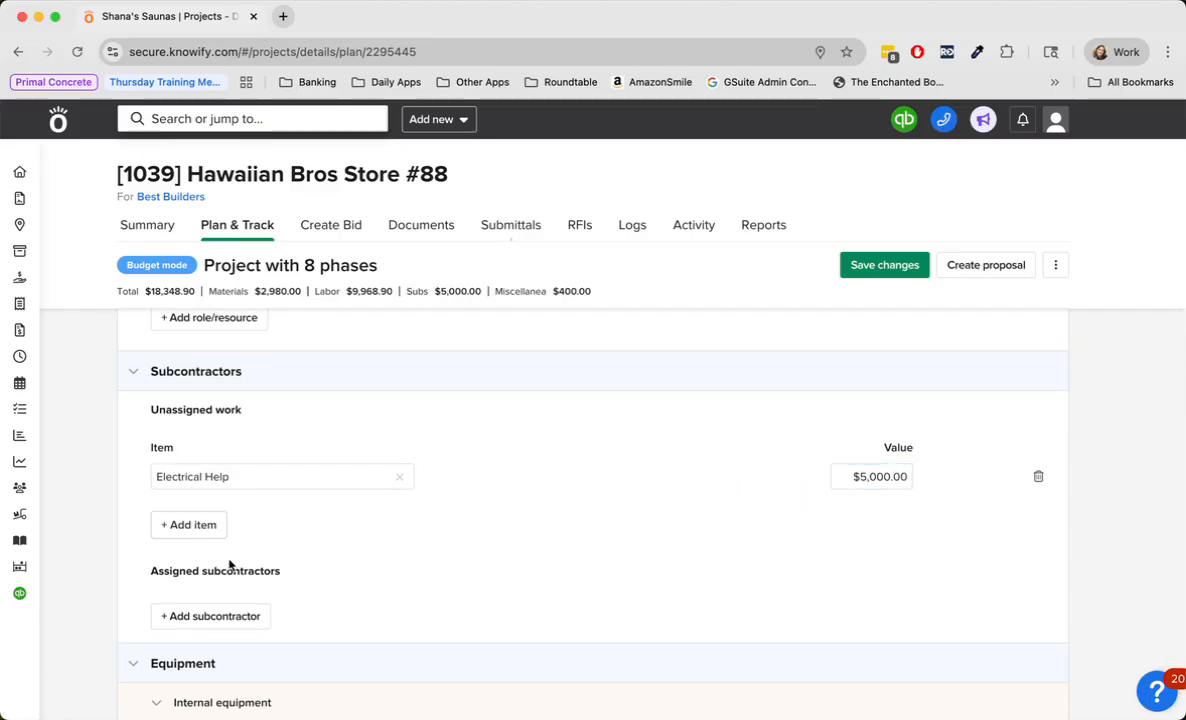
- Add Lowboy Trailer (Equipment) to the internal equipment of the Underground / Rough-In phase with 100 hours
scroll(275, 620, down, 3)
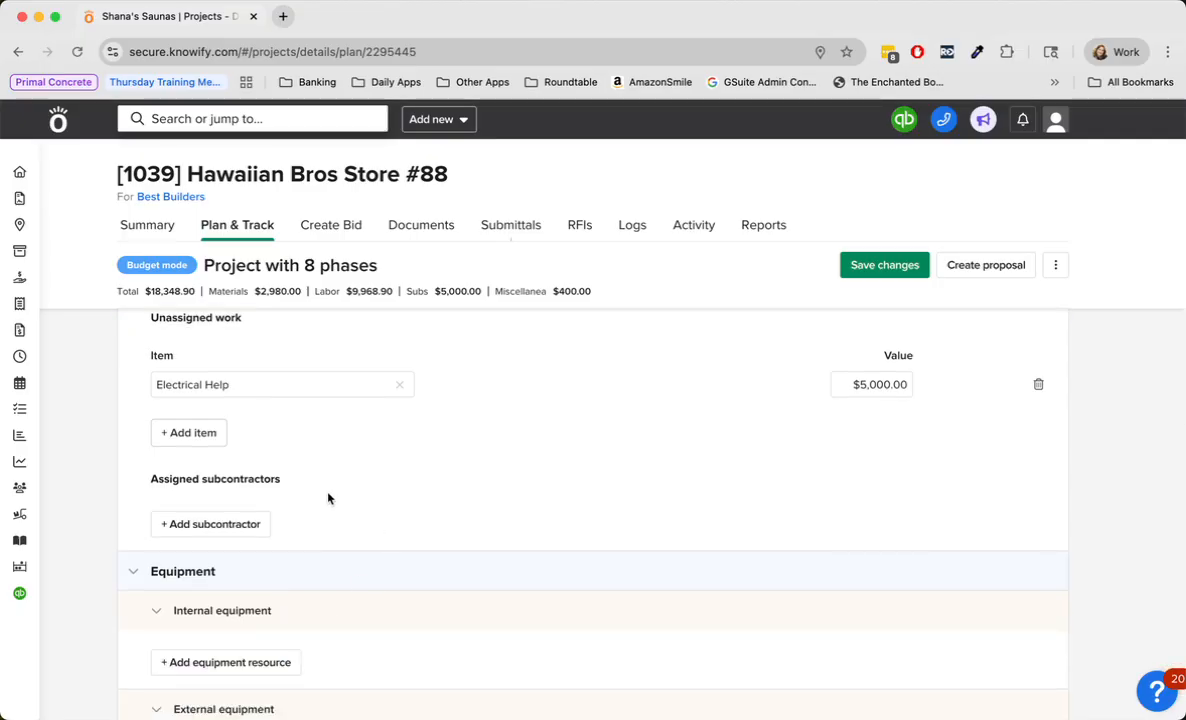
scroll(399, 541, down, 5)
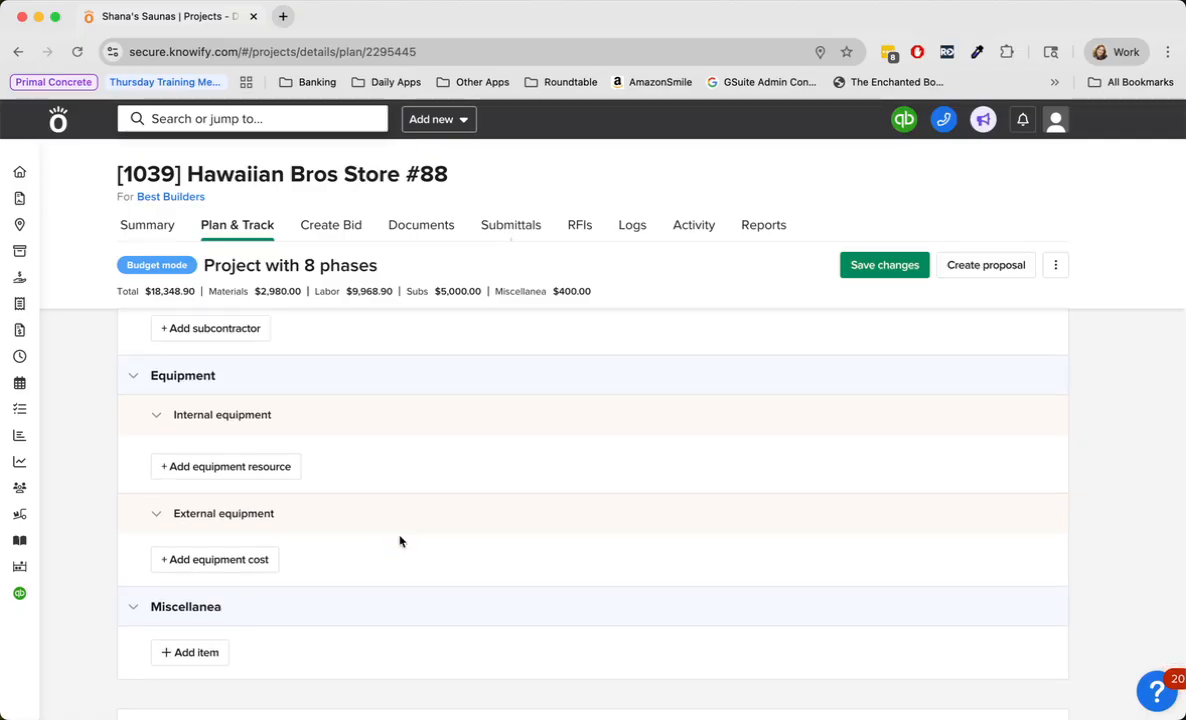
click(284, 467)
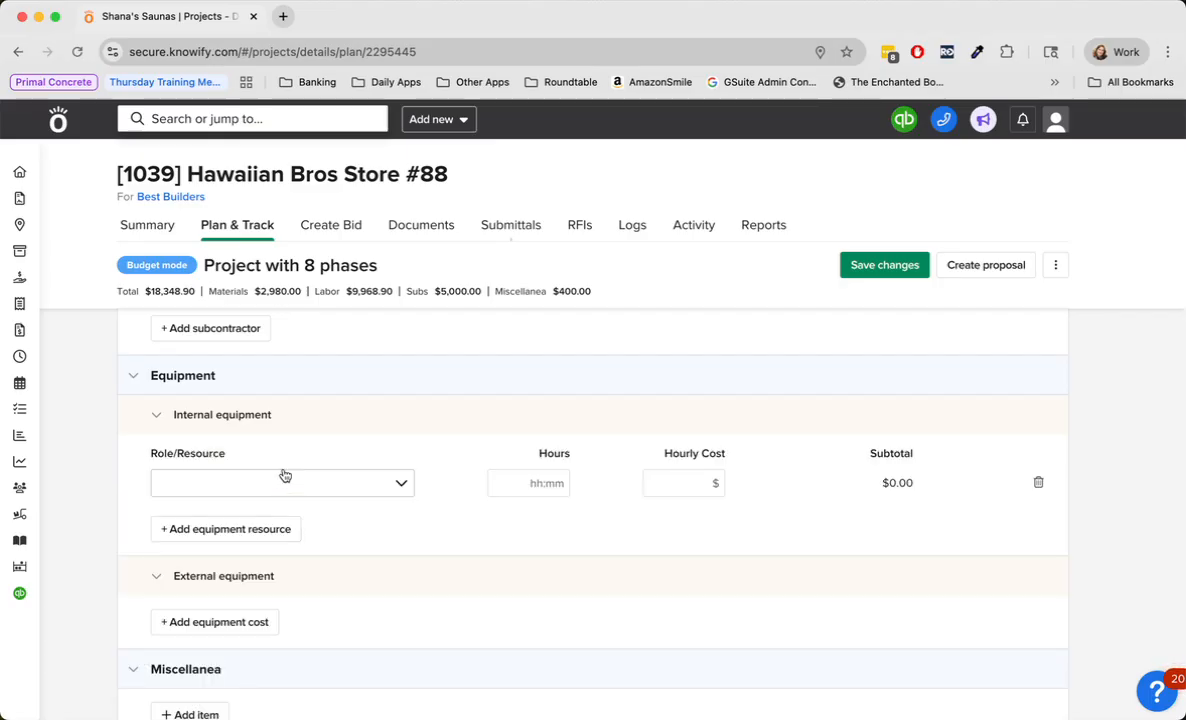
click(283, 479)
scroll(344, 555, down, 5)
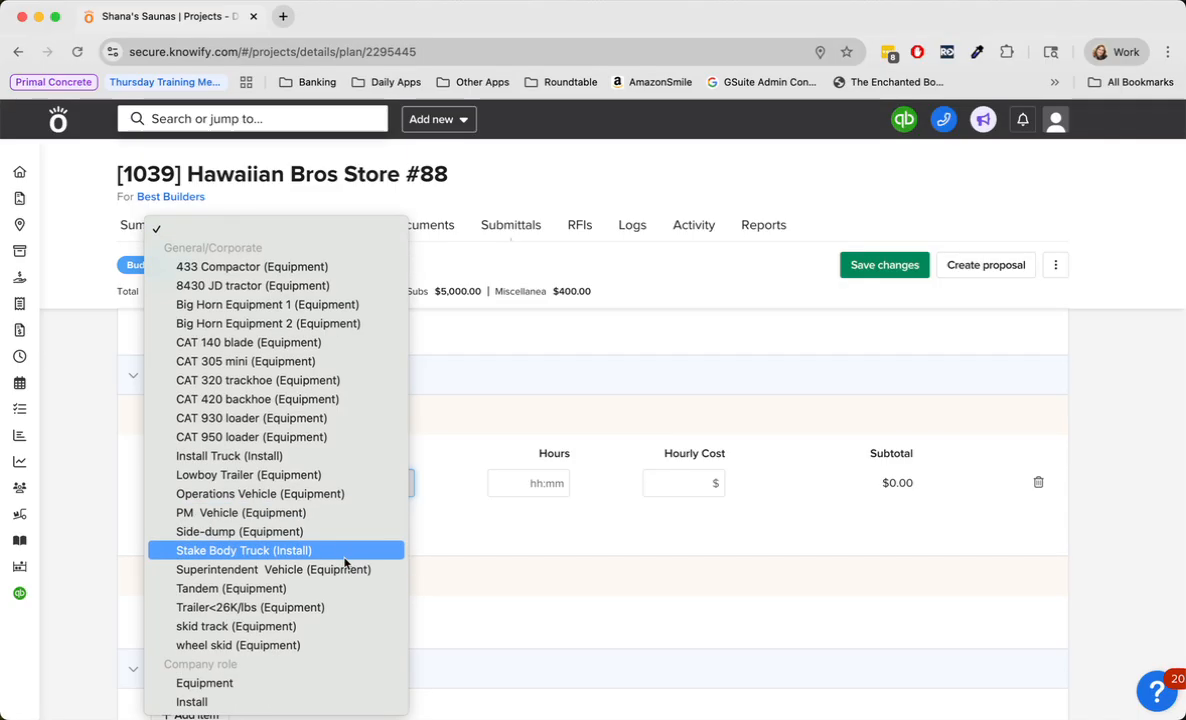
click(292, 480)
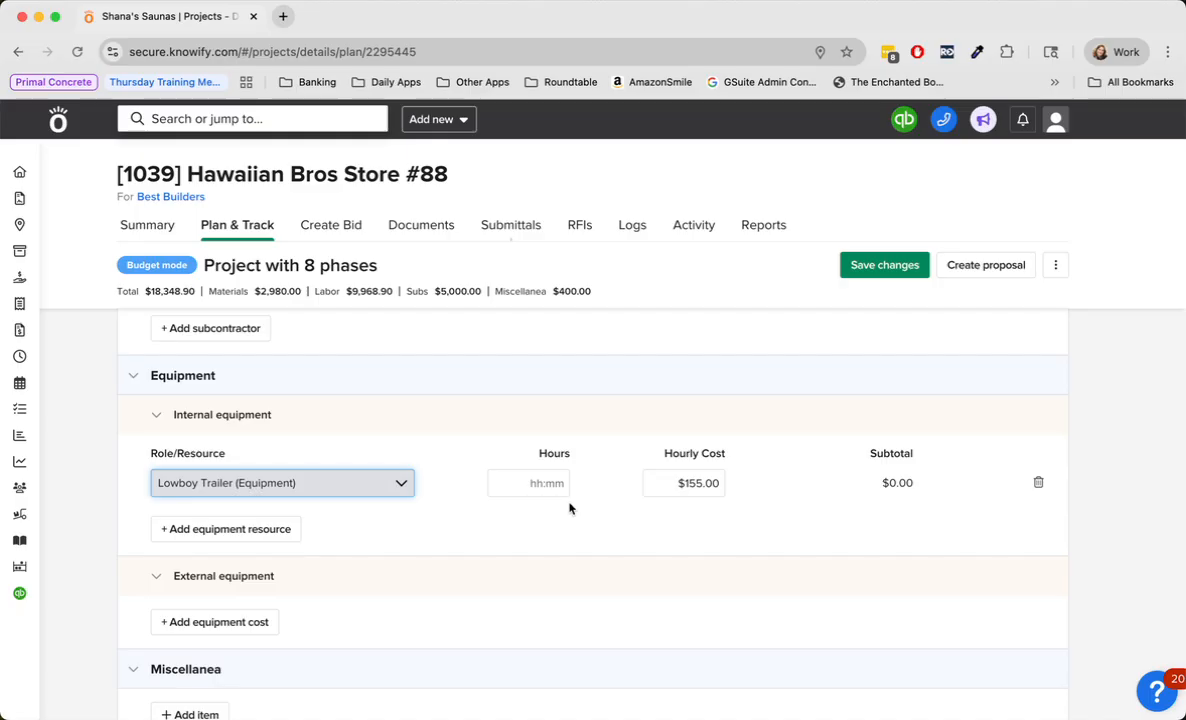
click(537, 487)
text(100)
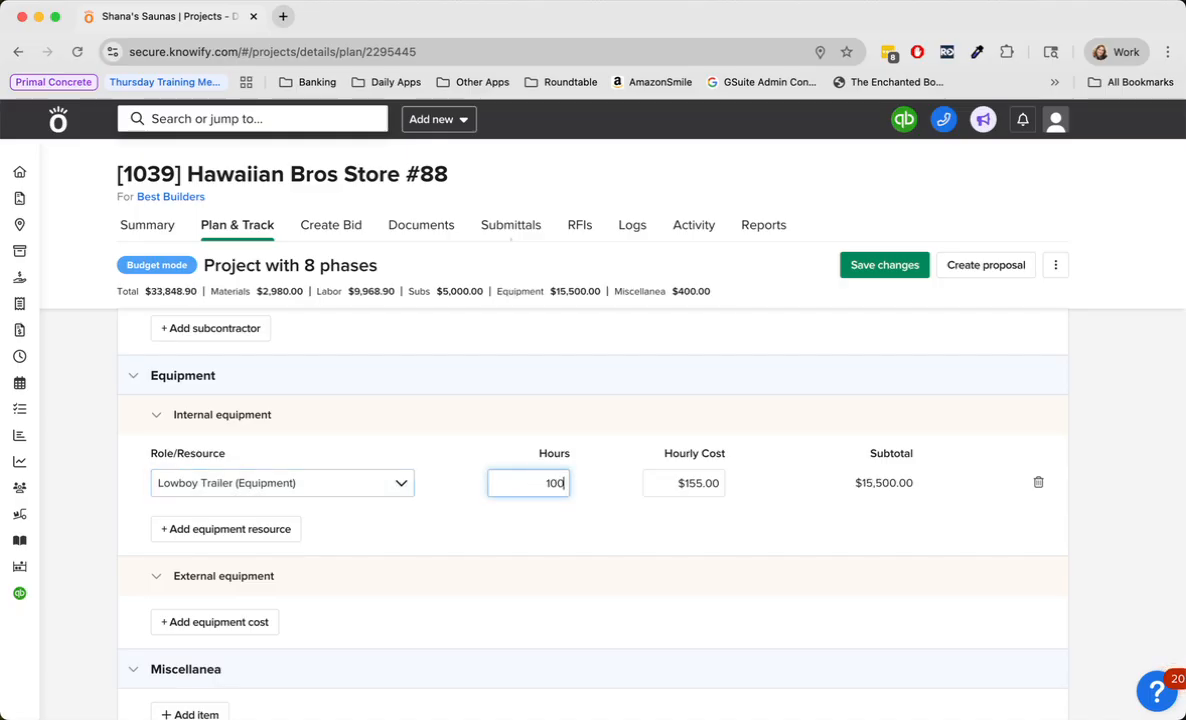
click(537, 538)
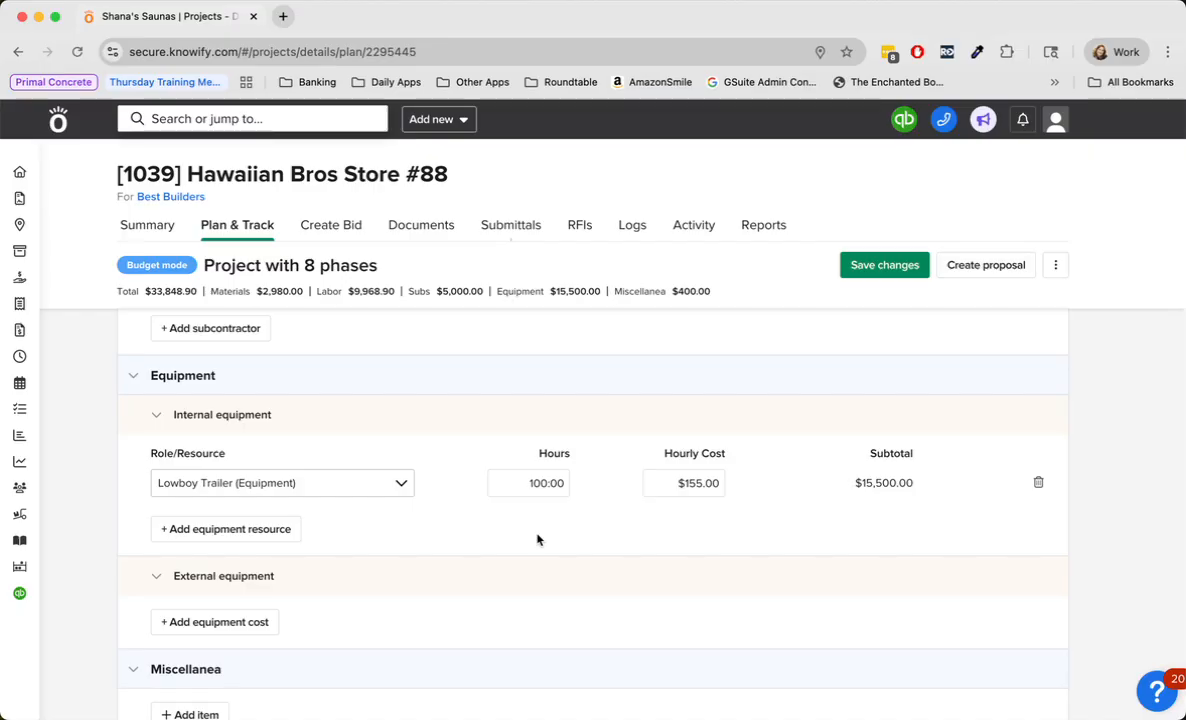
- Add Forklift to the external equipment of the Underground / Rough-In phase with a unit cost of $2,500
click(229, 621)
click(290, 643)
scroll(325, 615, down, 2)
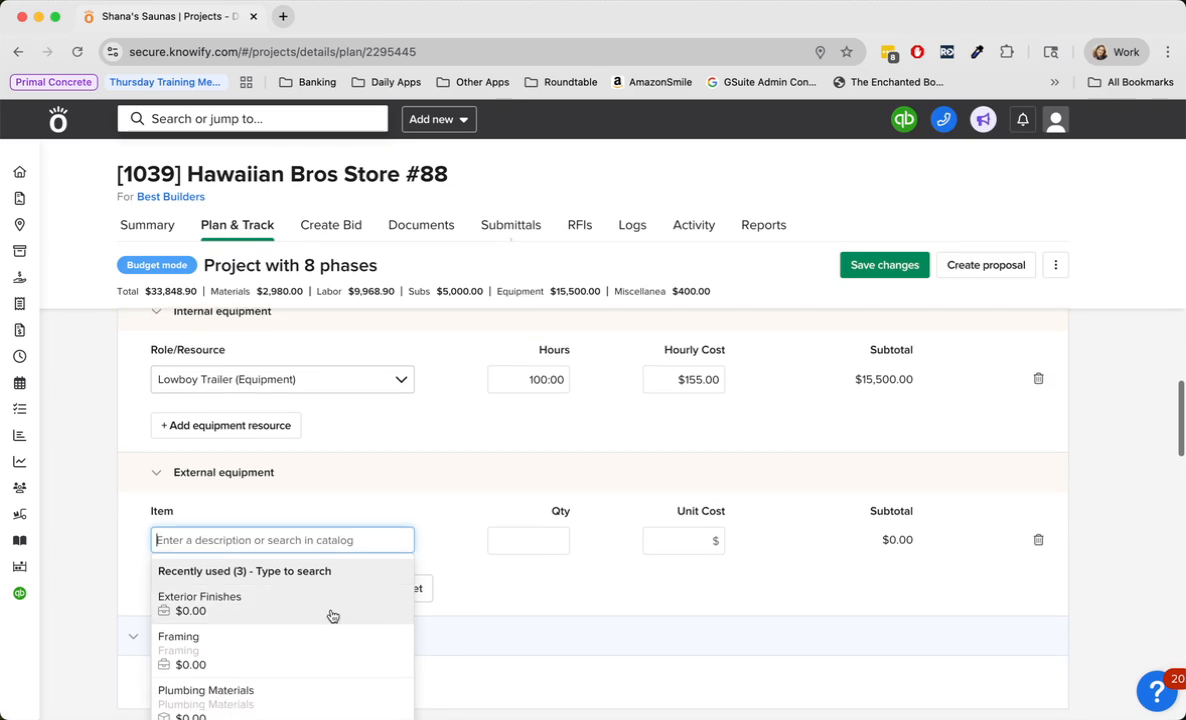
text(Forklift)
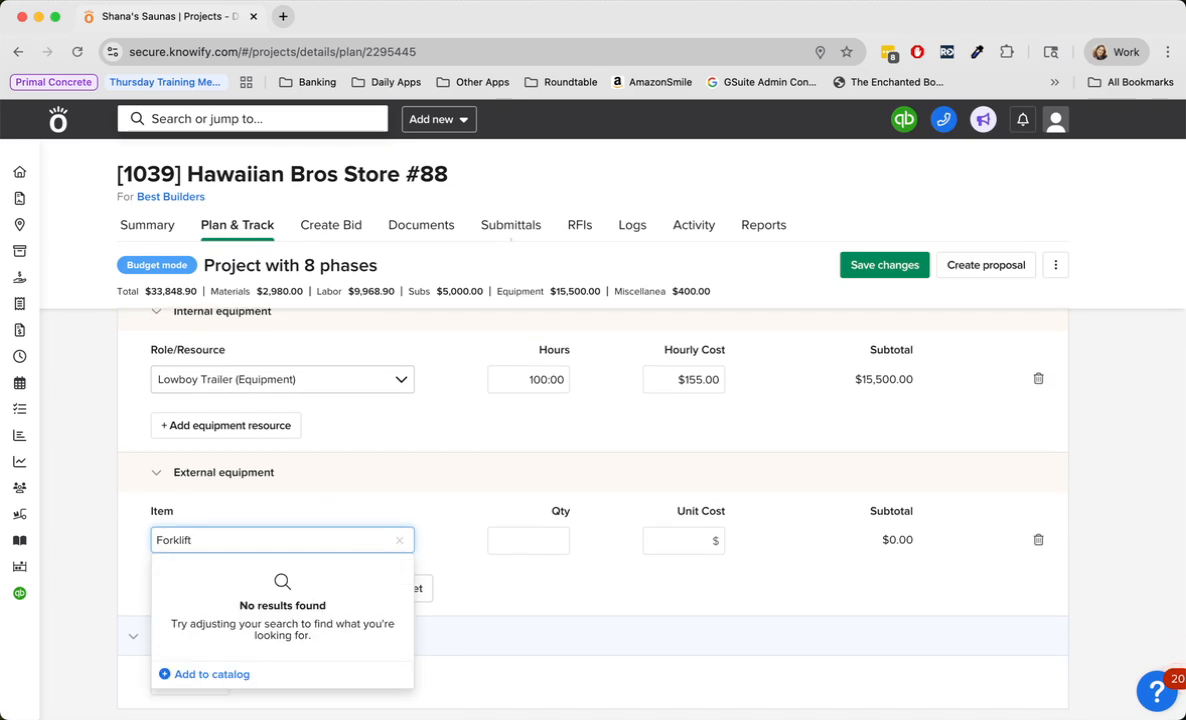
click(469, 572)
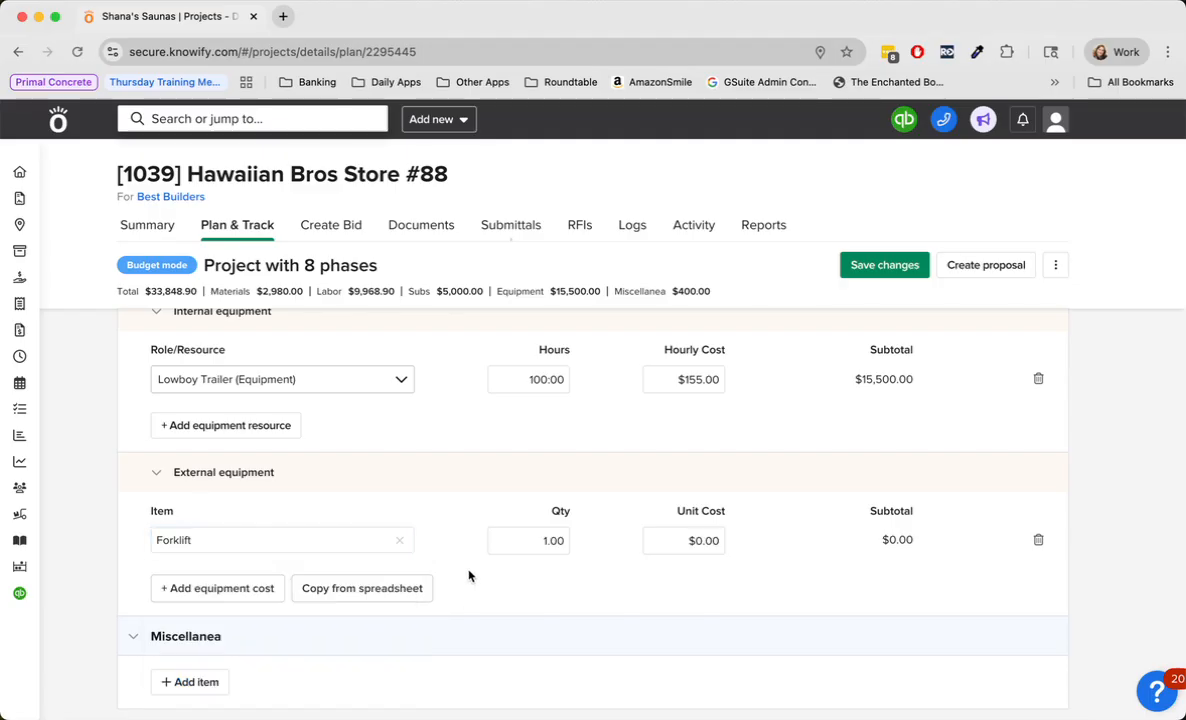
click(689, 542)
text(2500)
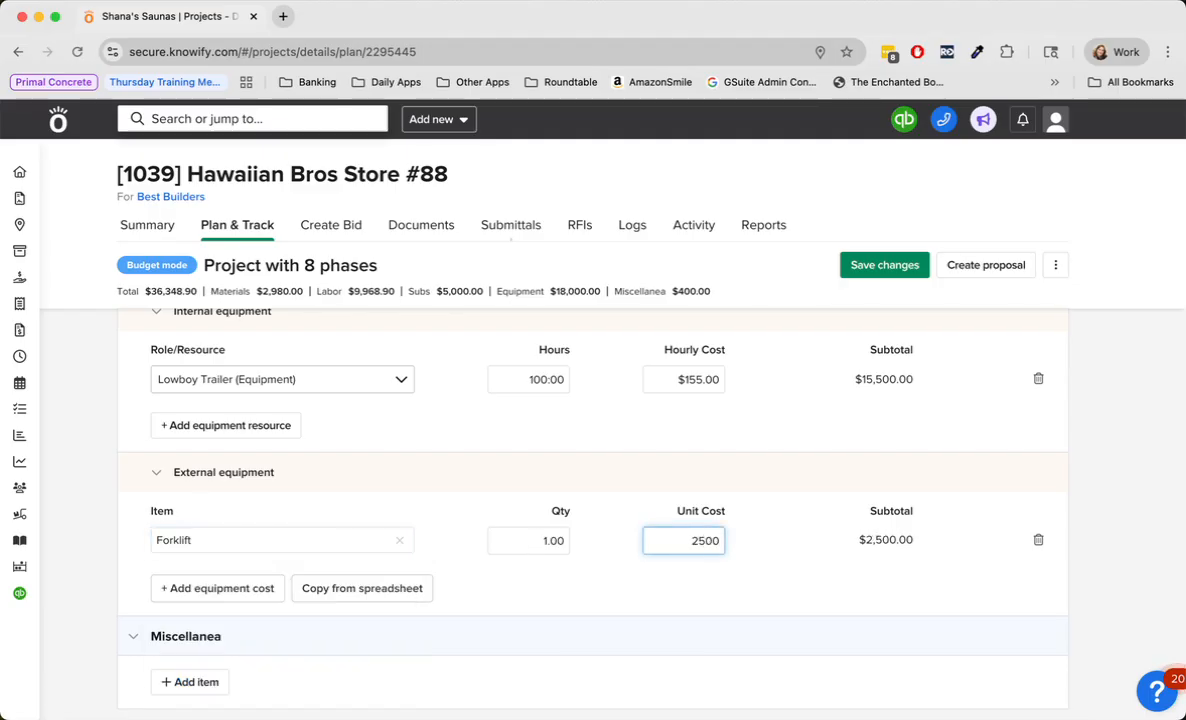
click(638, 582)
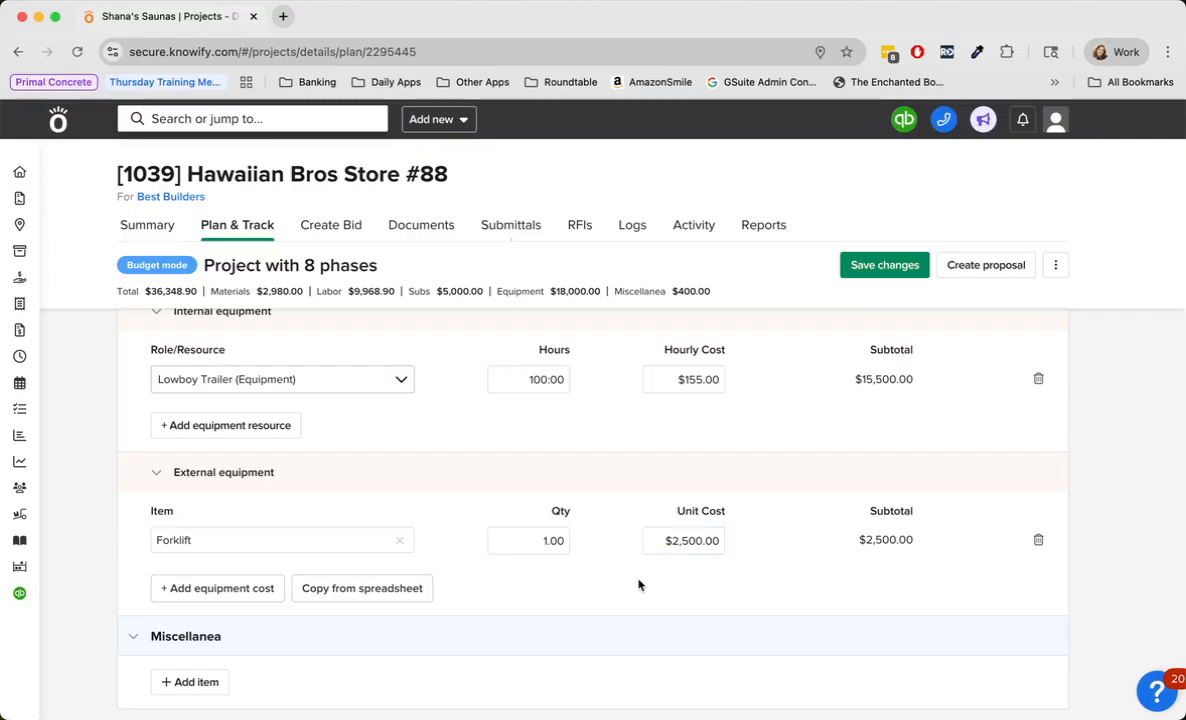
- Add a Miscellaneous item to the Underground / Rough-In phase's miscellanea with quantity 300 and a unit cost of $20
scroll(532, 582, up, 2)
scroll(532, 582, up, 5)
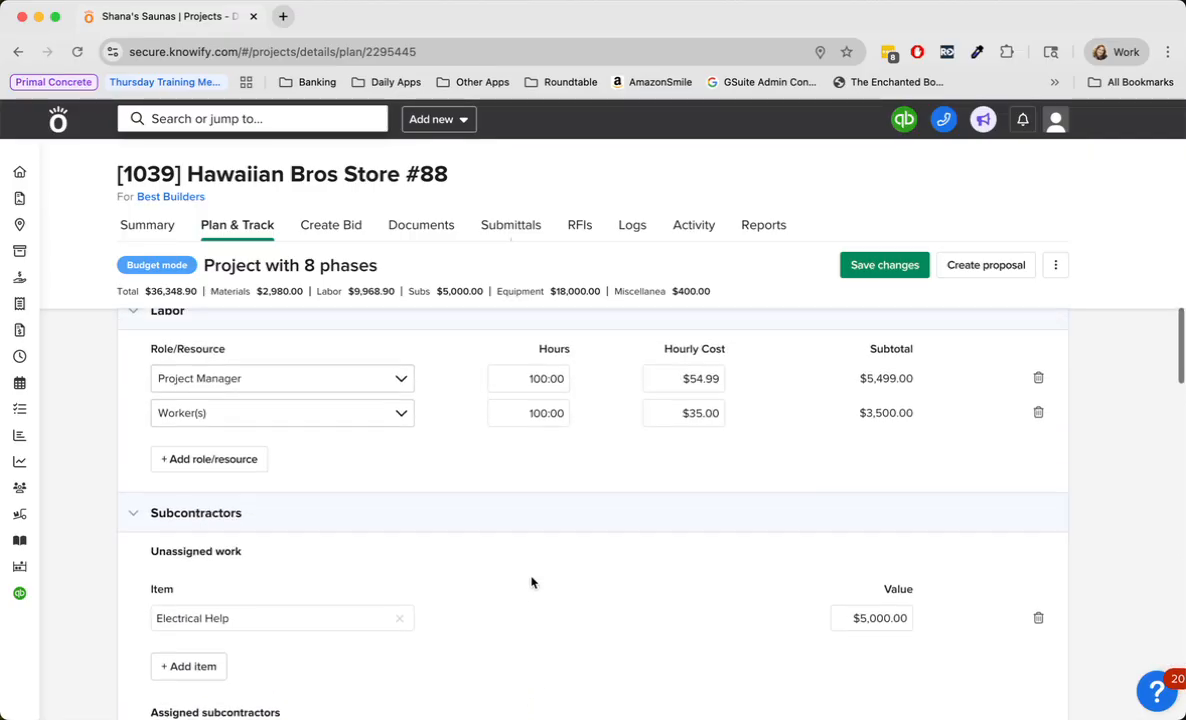
scroll(532, 580, up, 3)
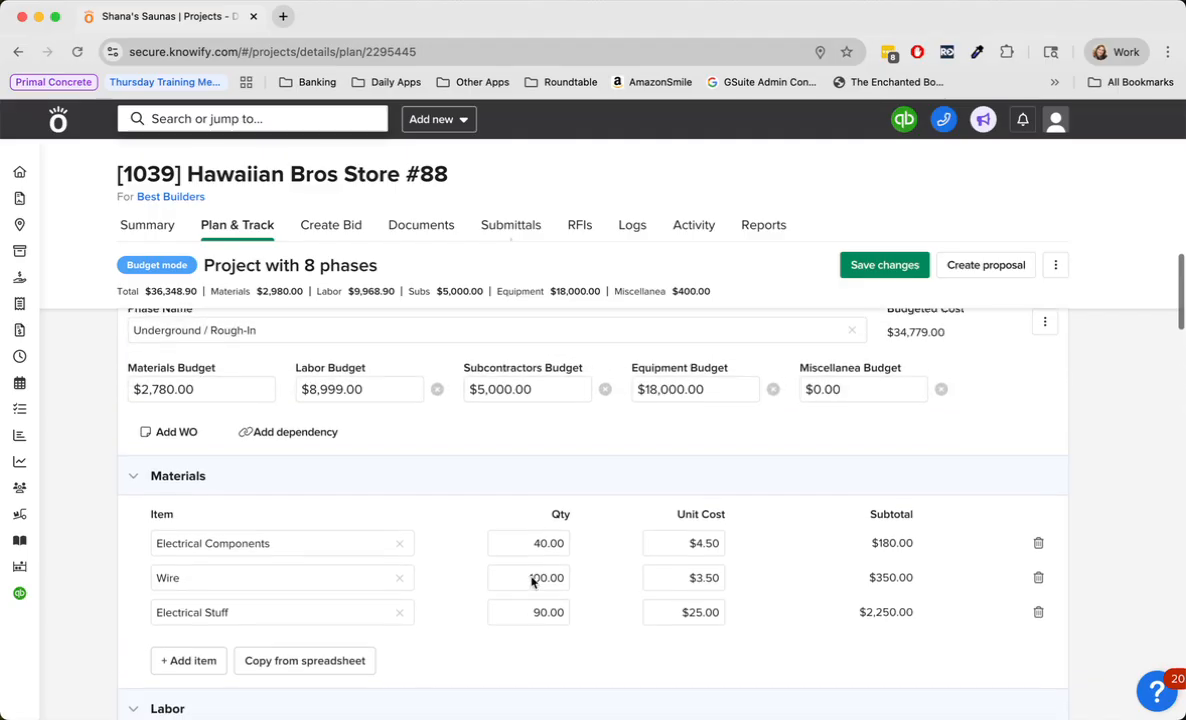
scroll(640, 450, down, 15)
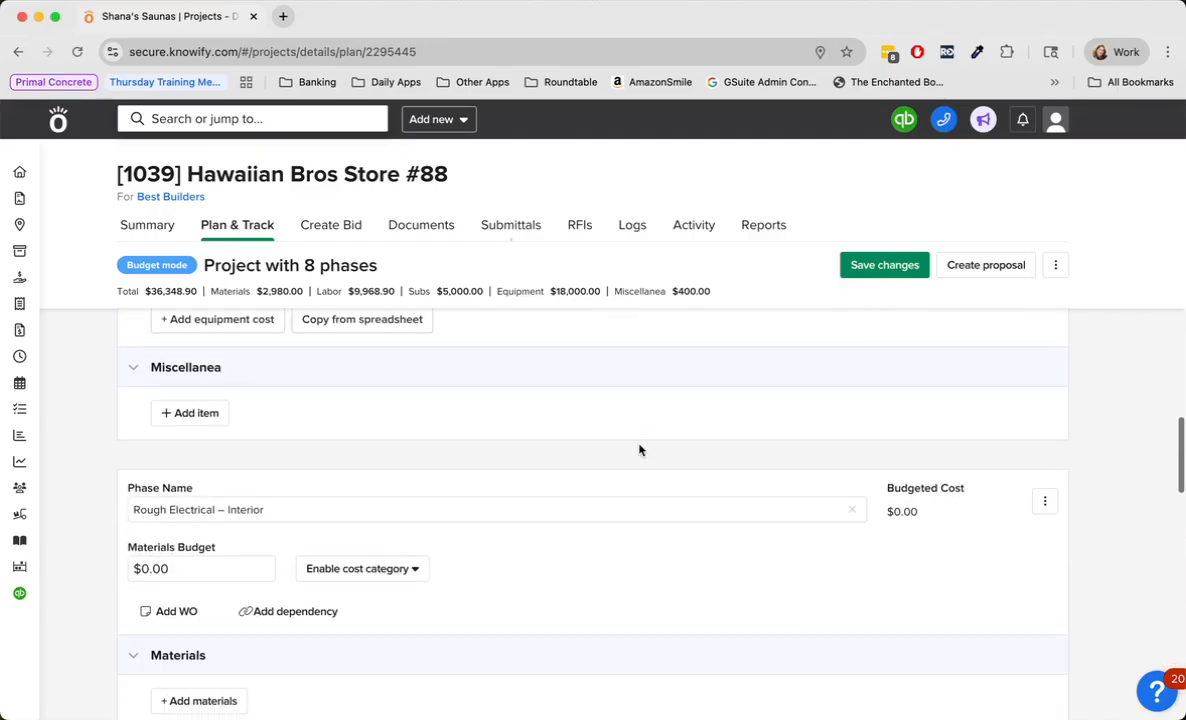
scroll(640, 450, up, 2)
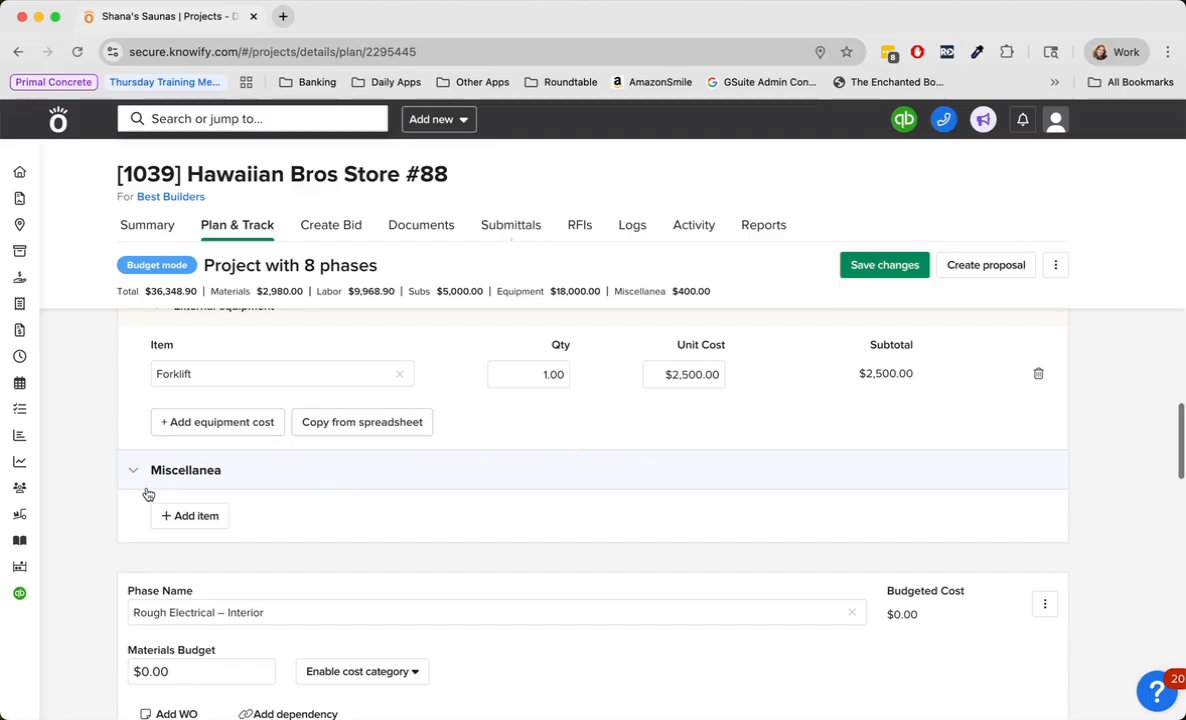
click(185, 515)
click(265, 545)
text(Miscellan)
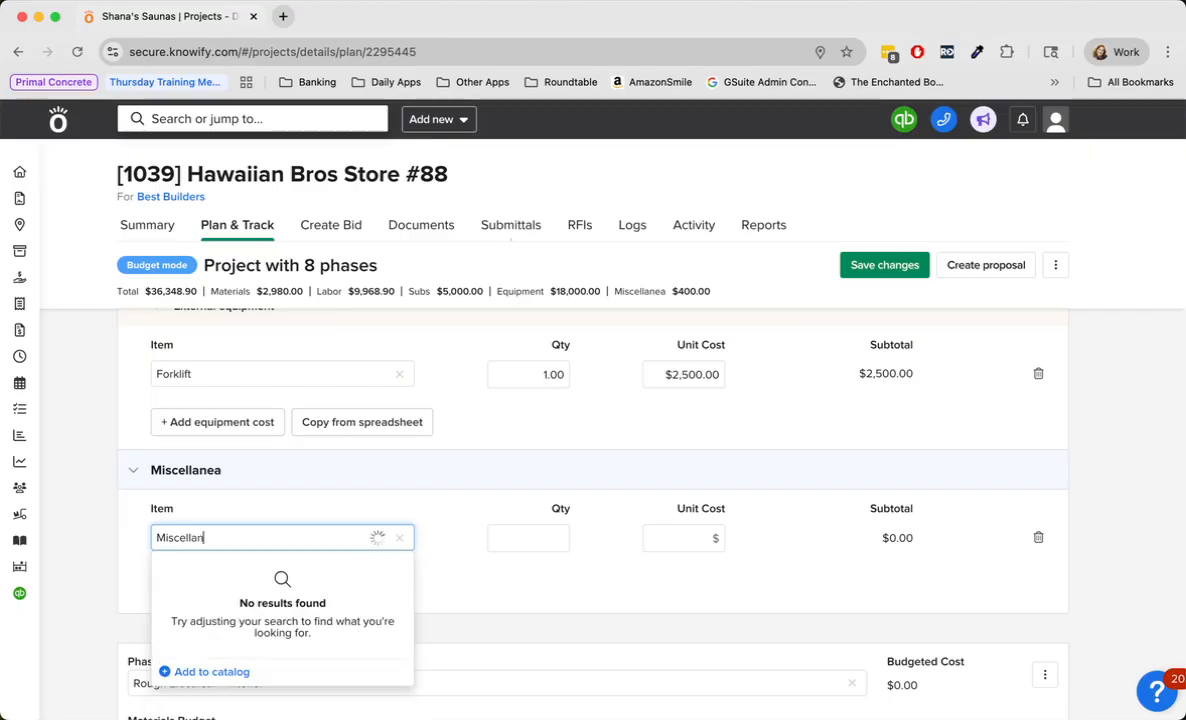
text(eous)
click(532, 543)
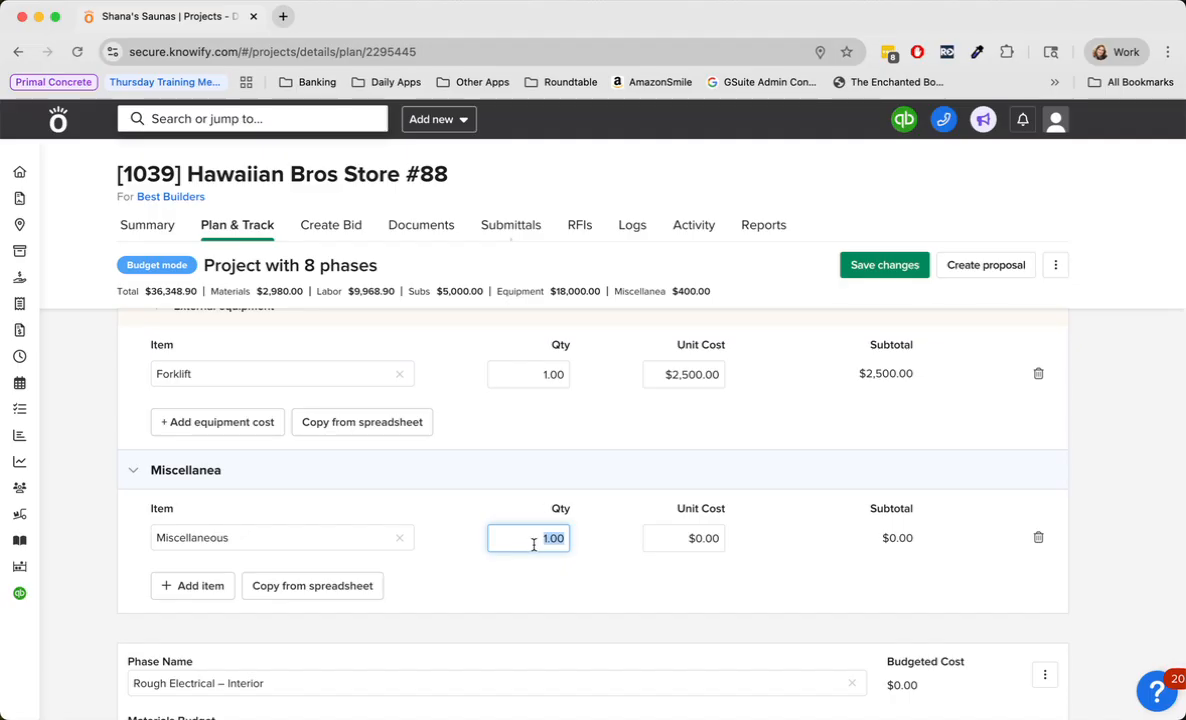
text(300)
key(Tab)
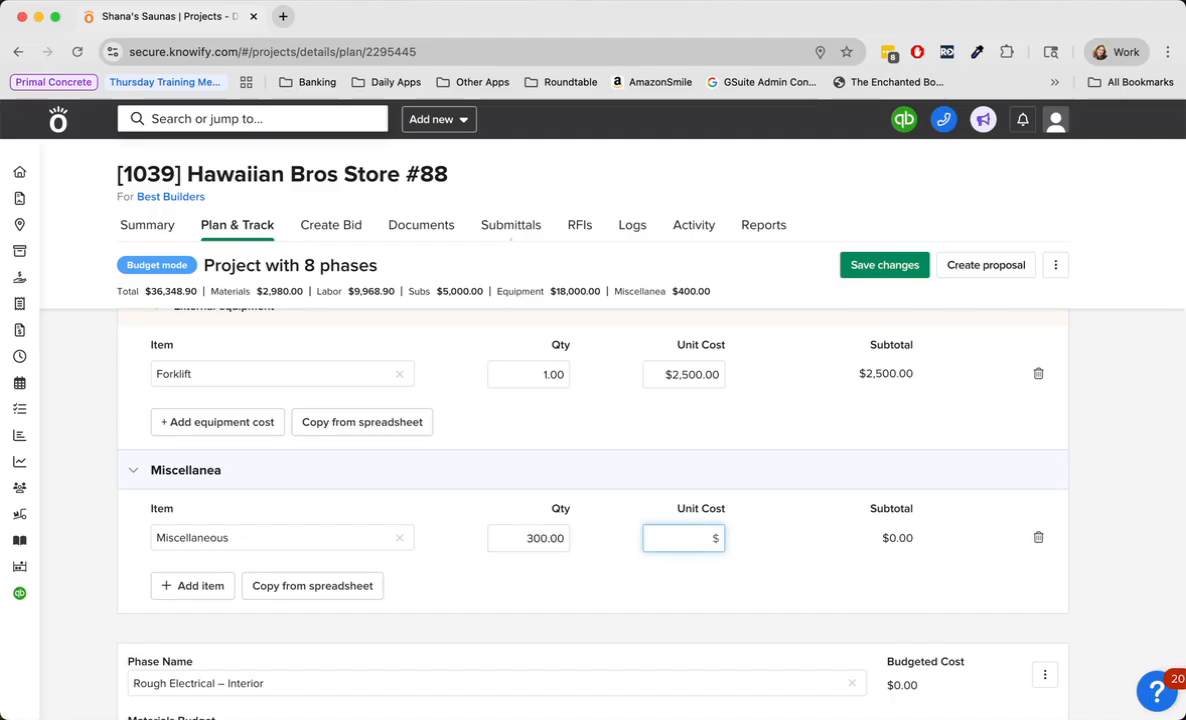
text(200)
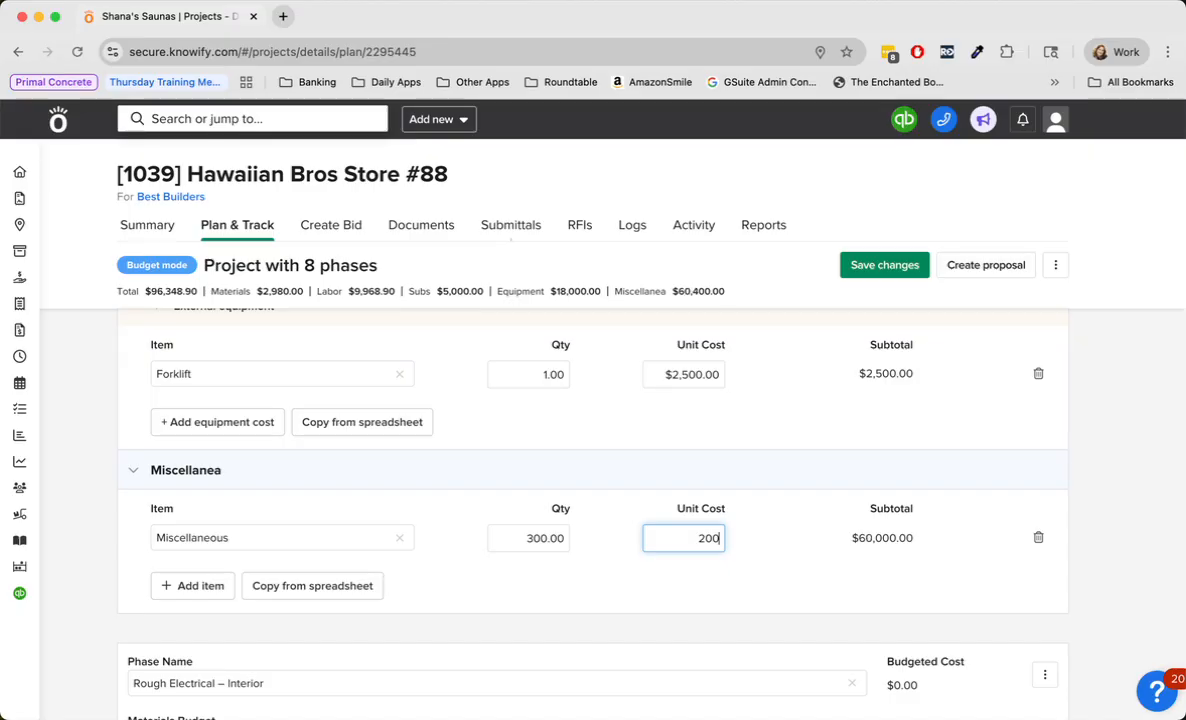
key(BackSpace)
click(516, 577)
- Save the changes to the project's phase budgets
scroll(517, 579, up, 5)
scroll(516, 577, up, 8)
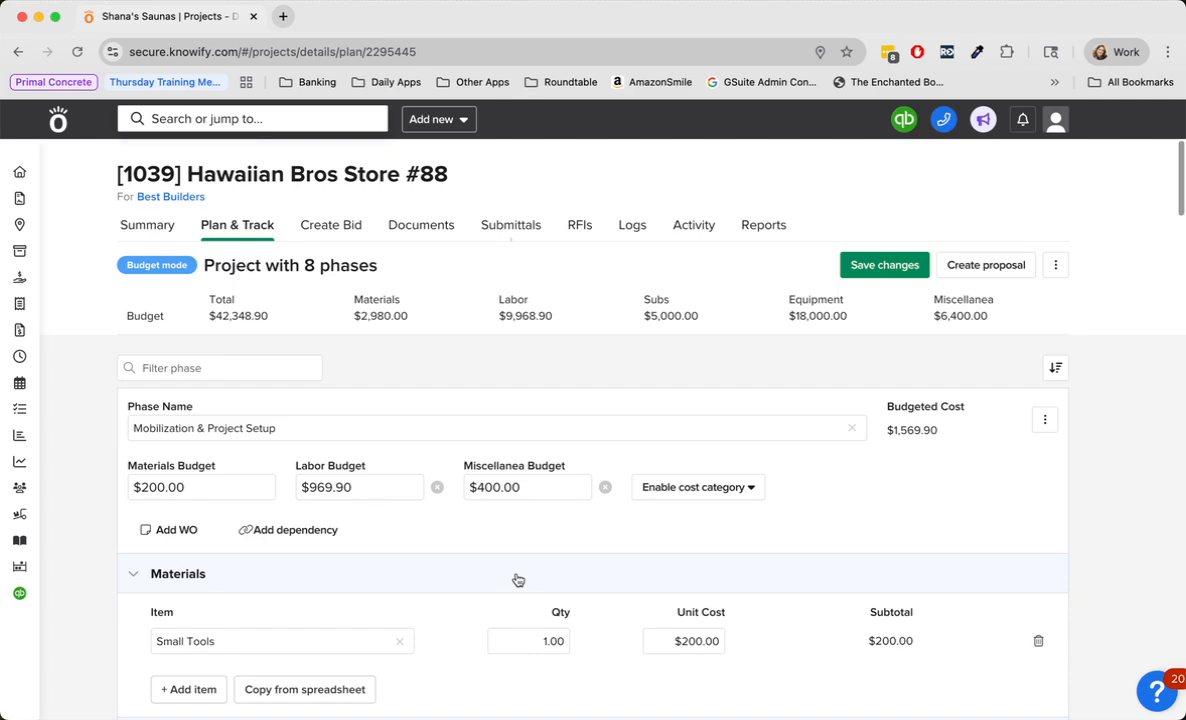
click(874, 270)
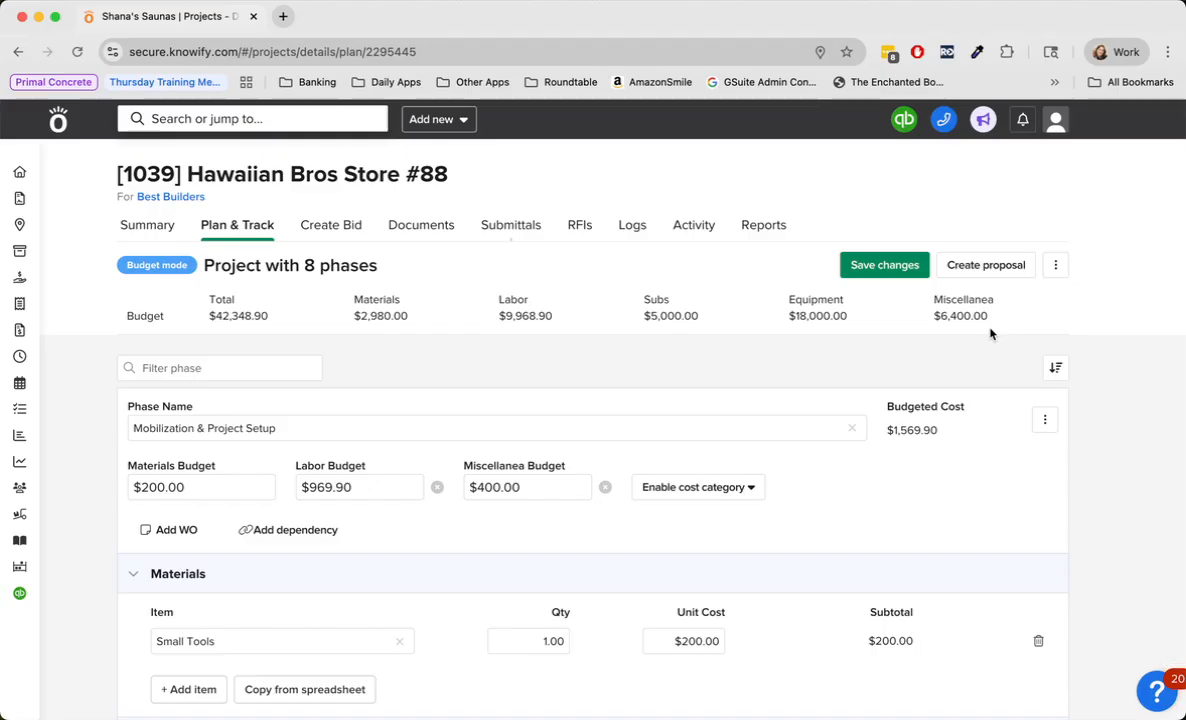
- Review the materials, labor and miscellanea entries of the Mobilization & Project Setup phase
scroll(466, 551, down, 5)
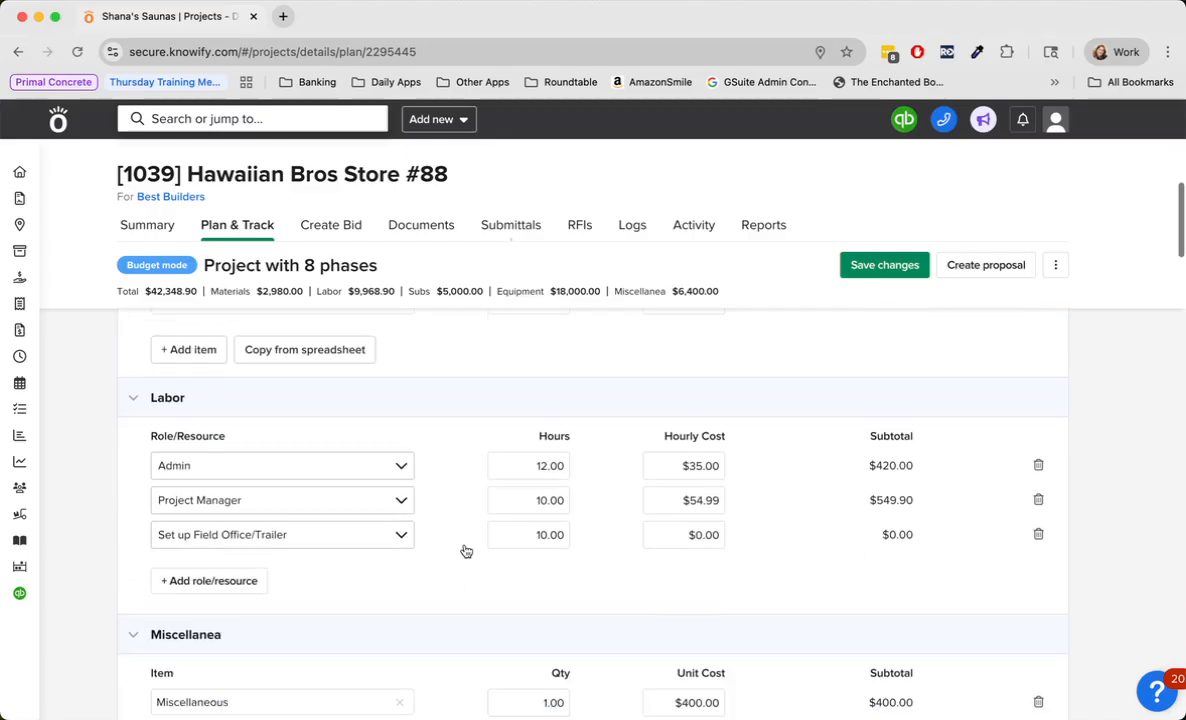
scroll(466, 551, down, 4)
scroll(466, 551, up, 3)
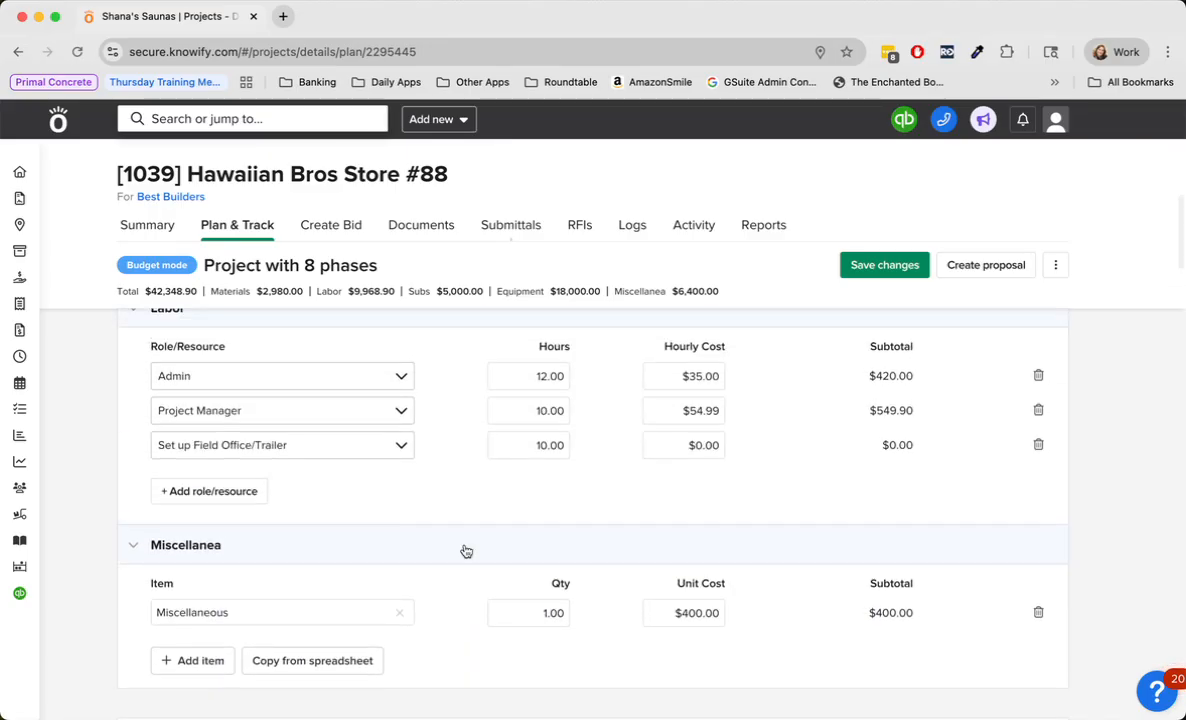
scroll(466, 551, up, 3)
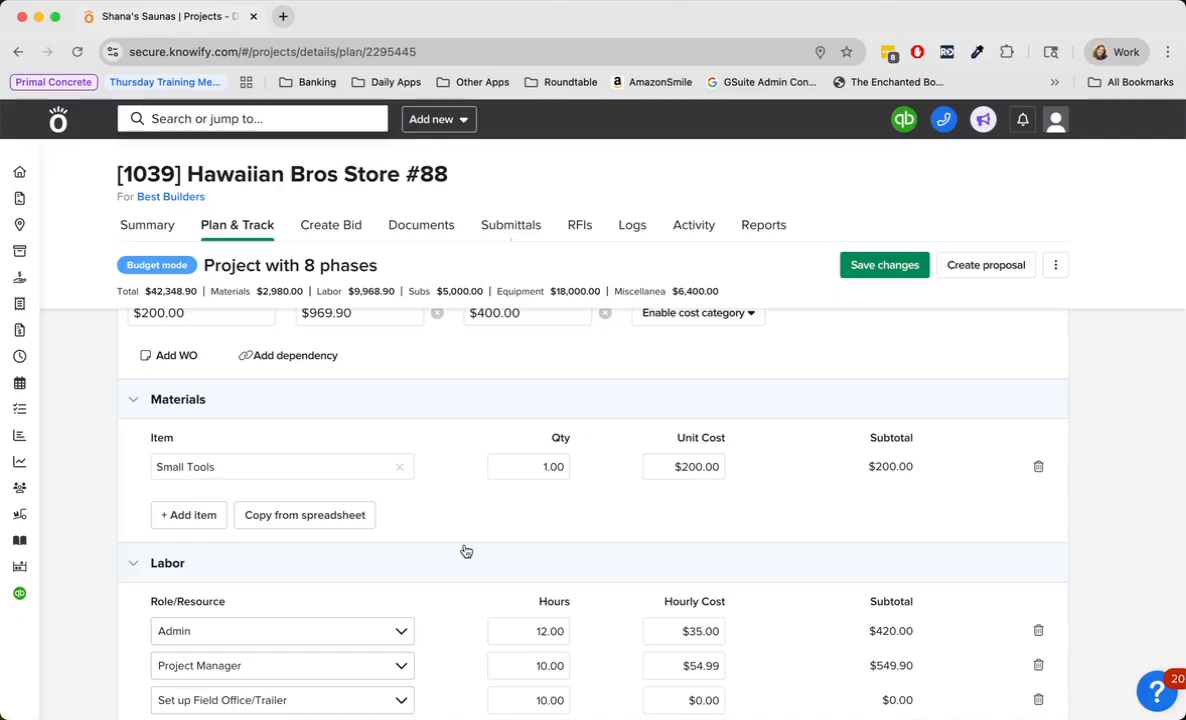
scroll(466, 551, down, 2)
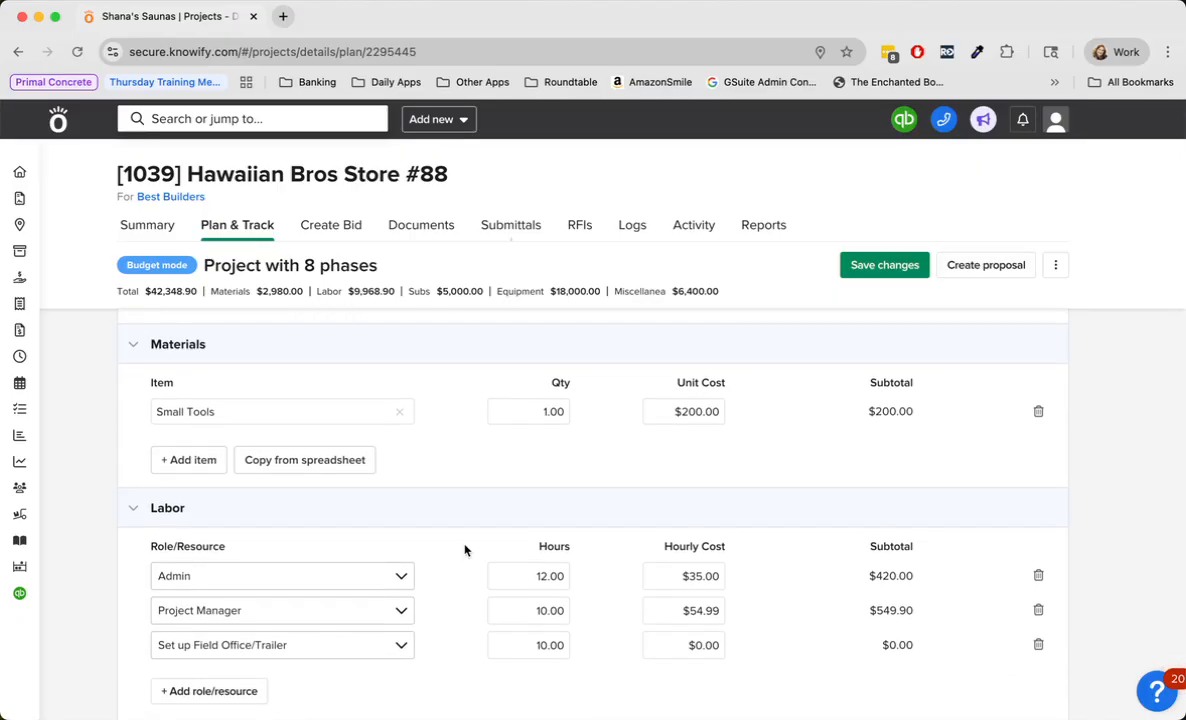
scroll(464, 549, down, 5)
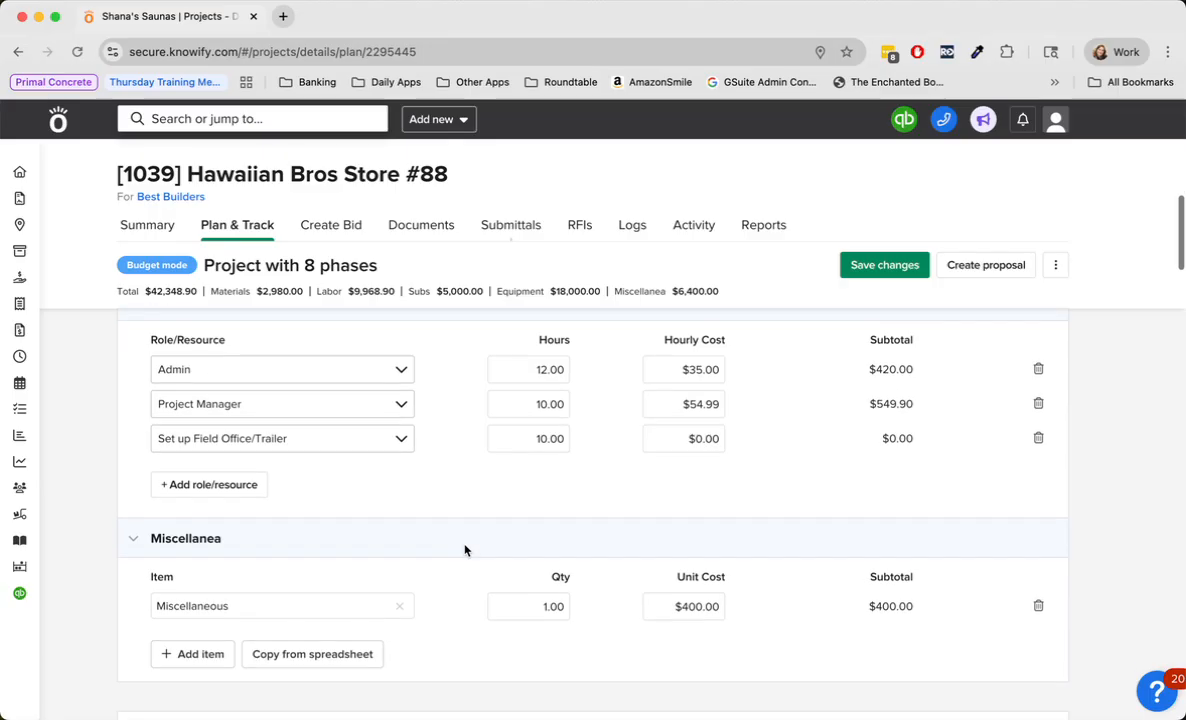
scroll(466, 551, up, 8)
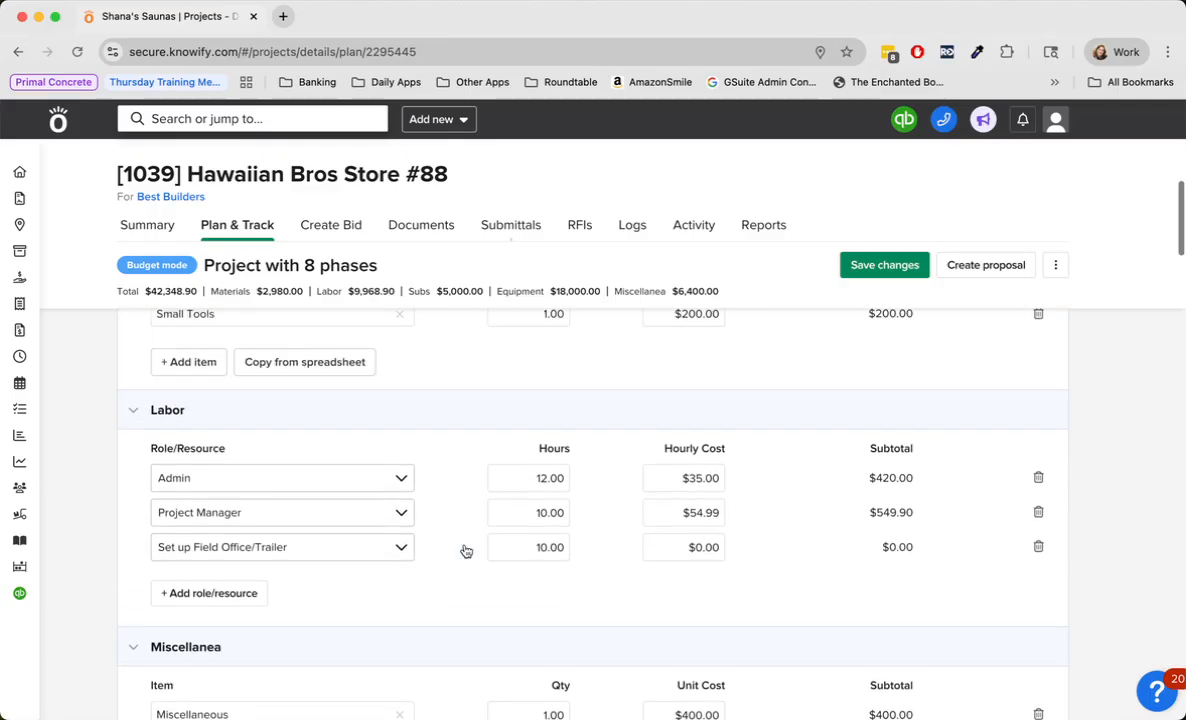